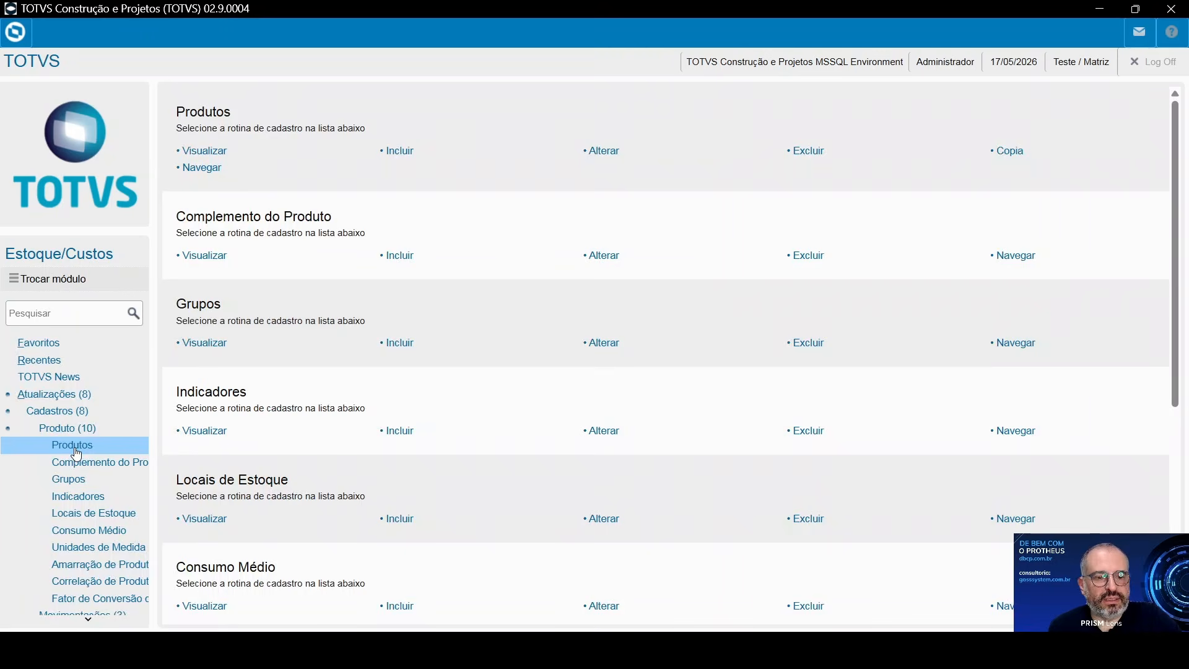
Step: Open the product register and view the record of CARGA_MP, CARGA PRETA DE CANETA
click(75, 452)
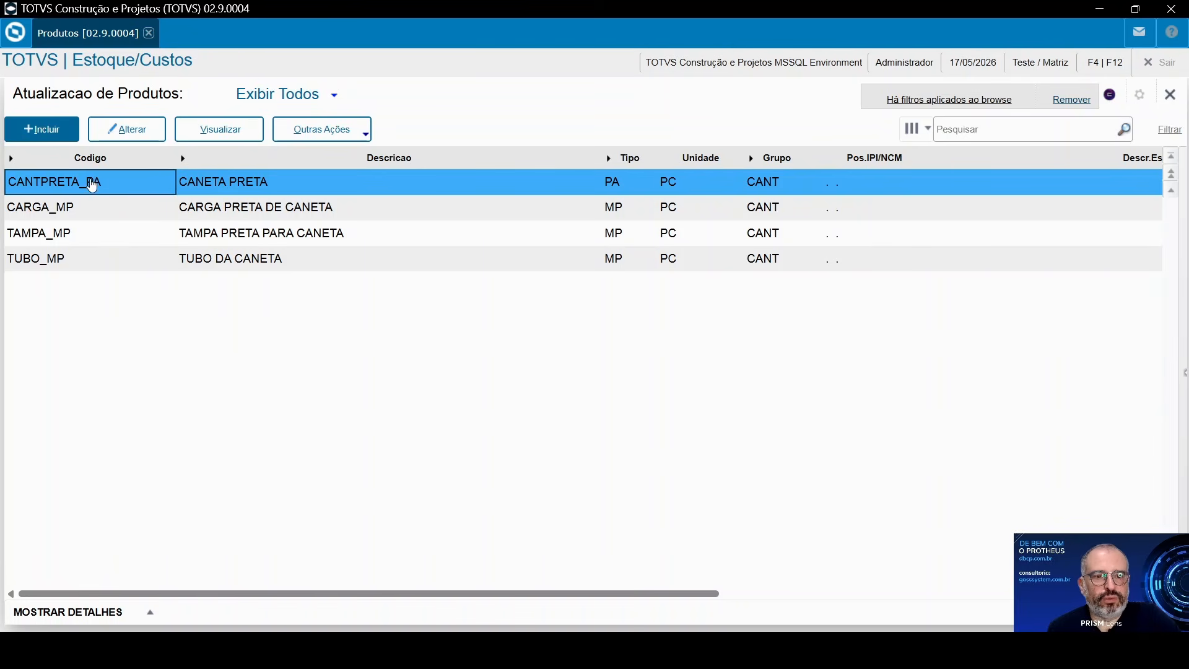
click(215, 214)
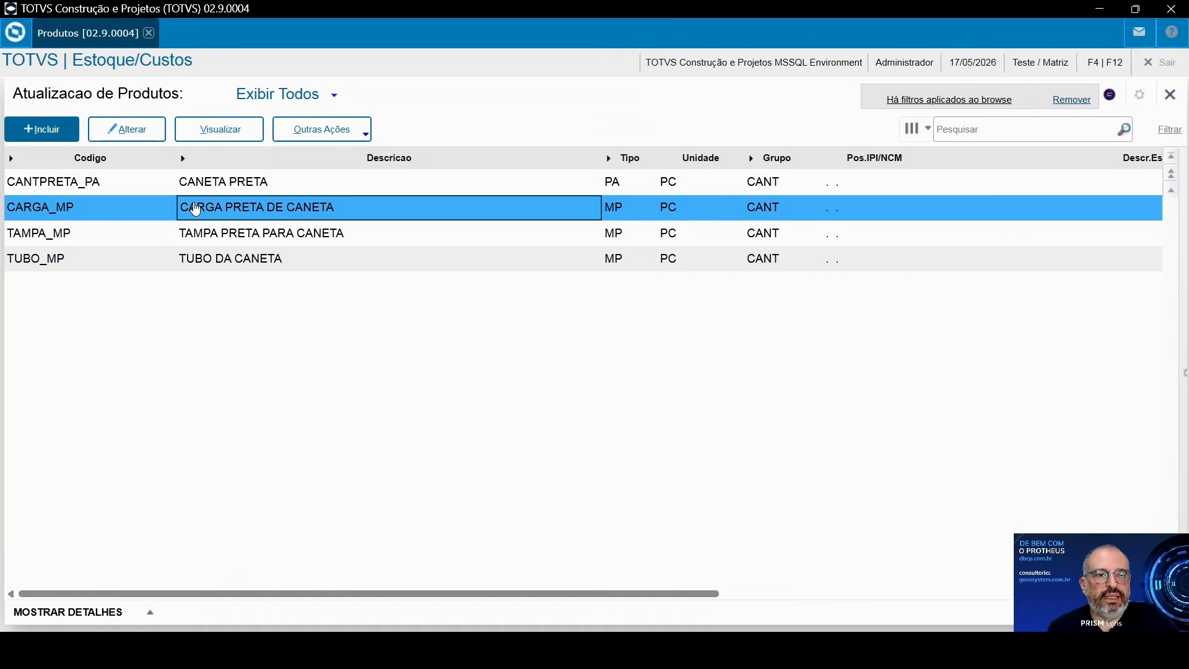
click(214, 139)
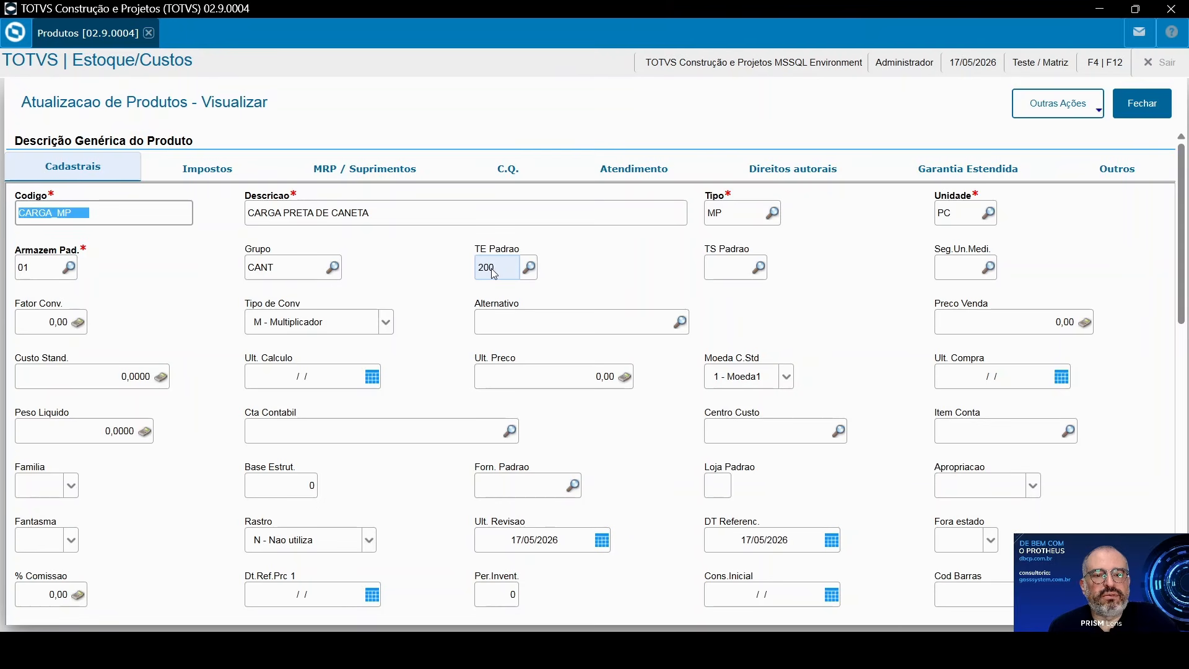
Step: Examine the administrative and tax settings of the default entry TES of CARGA_MP, and close the product record
click(529, 268)
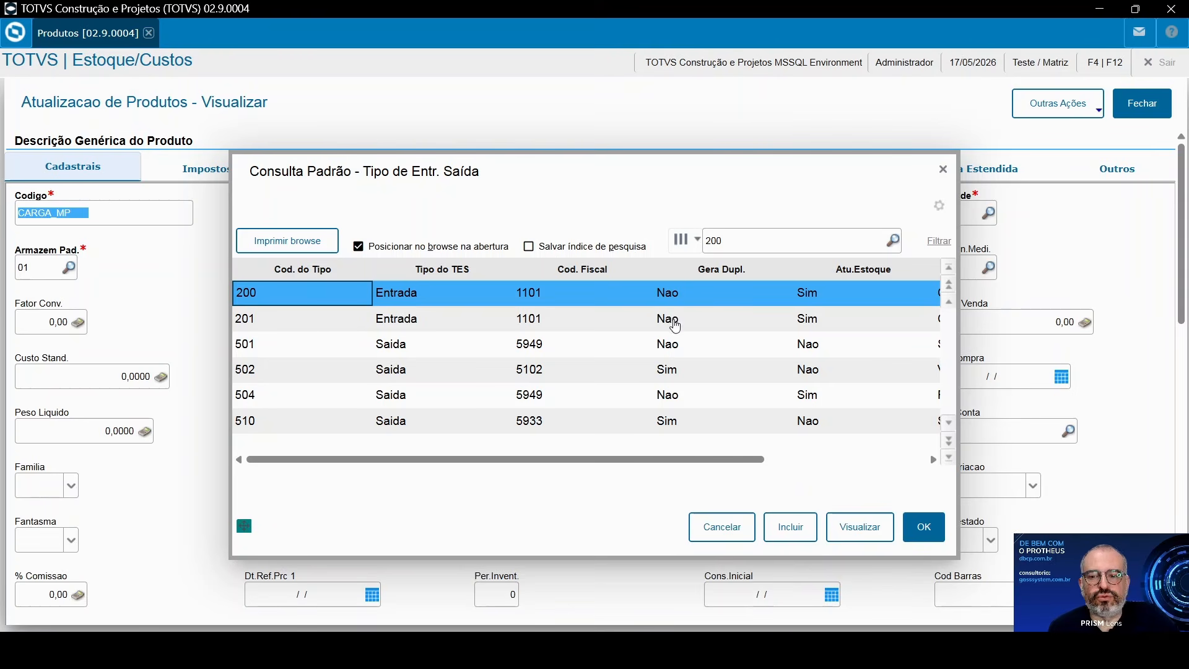
click(855, 524)
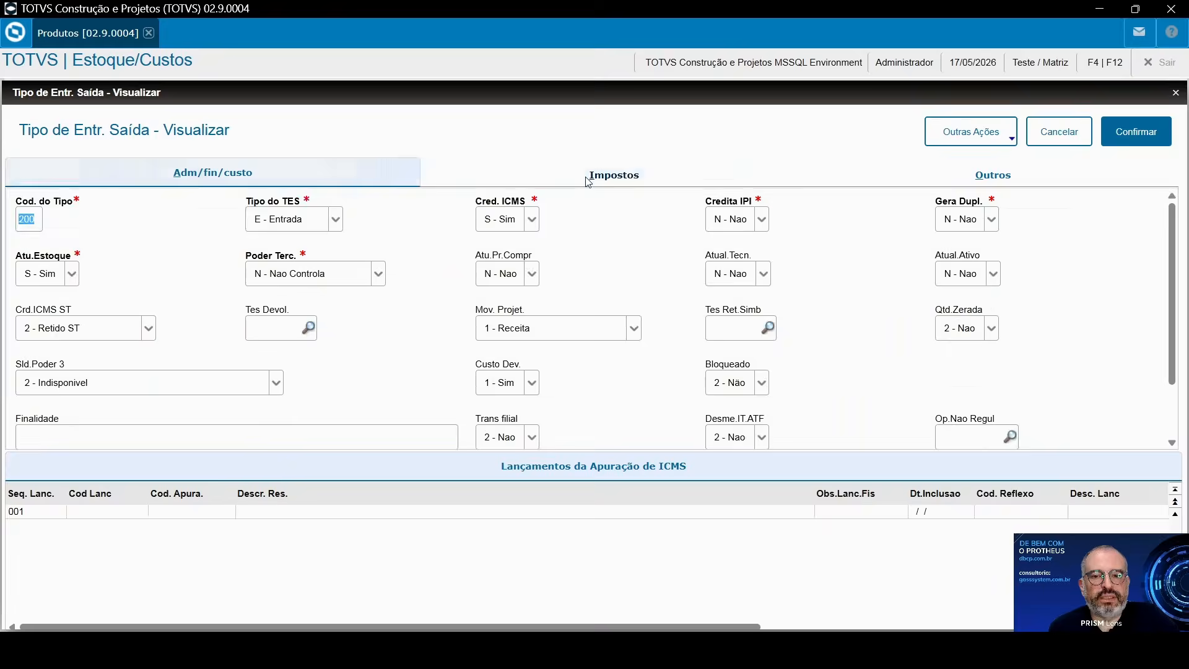
click(589, 178)
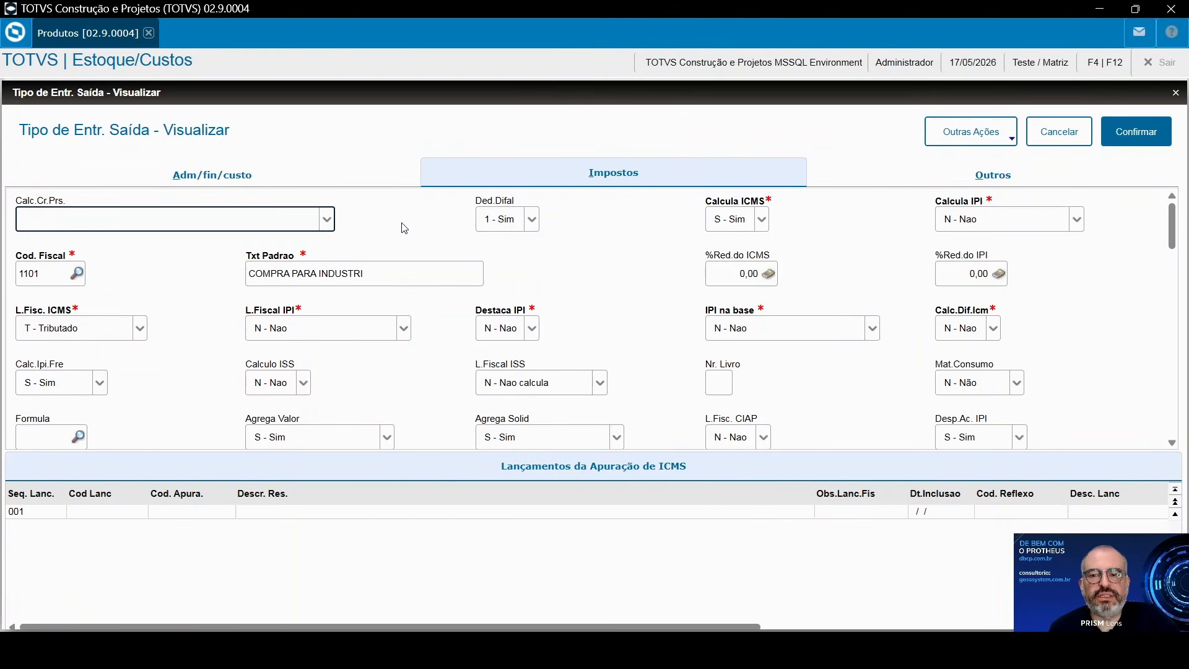
click(266, 181)
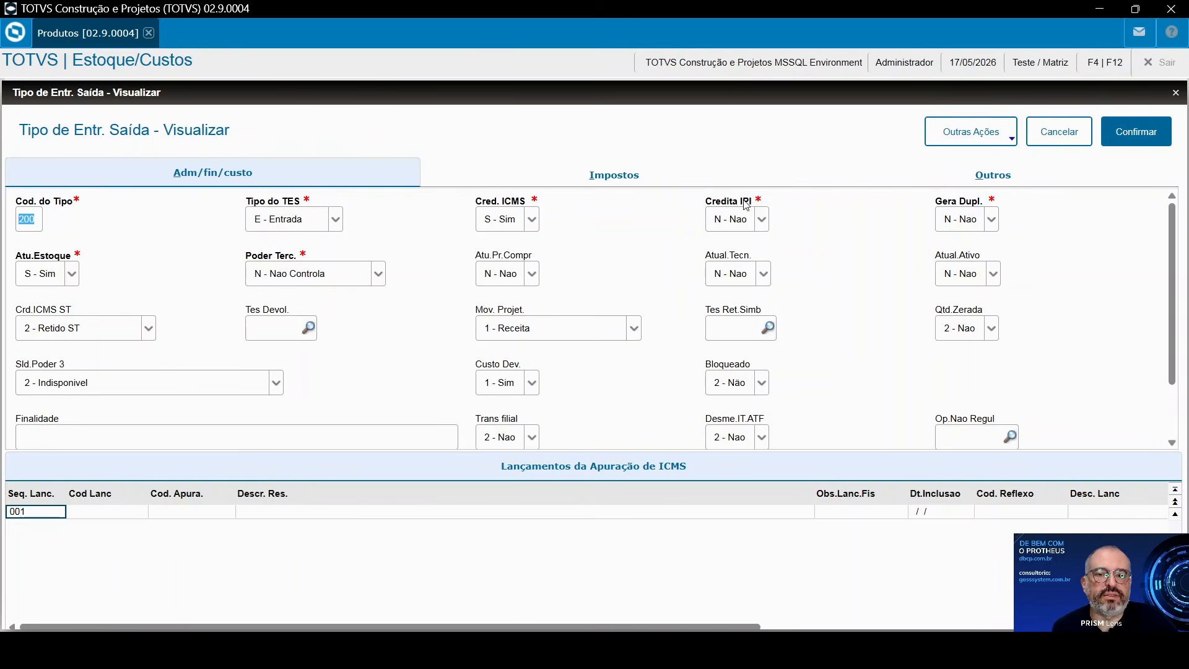
click(1063, 143)
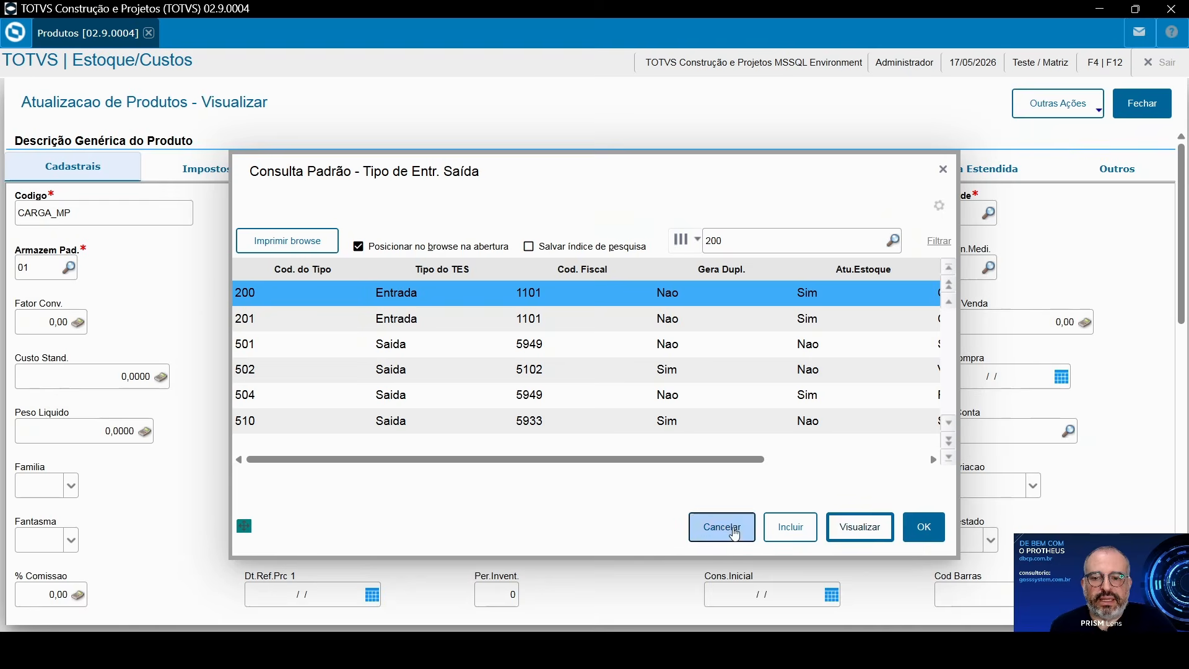
click(735, 533)
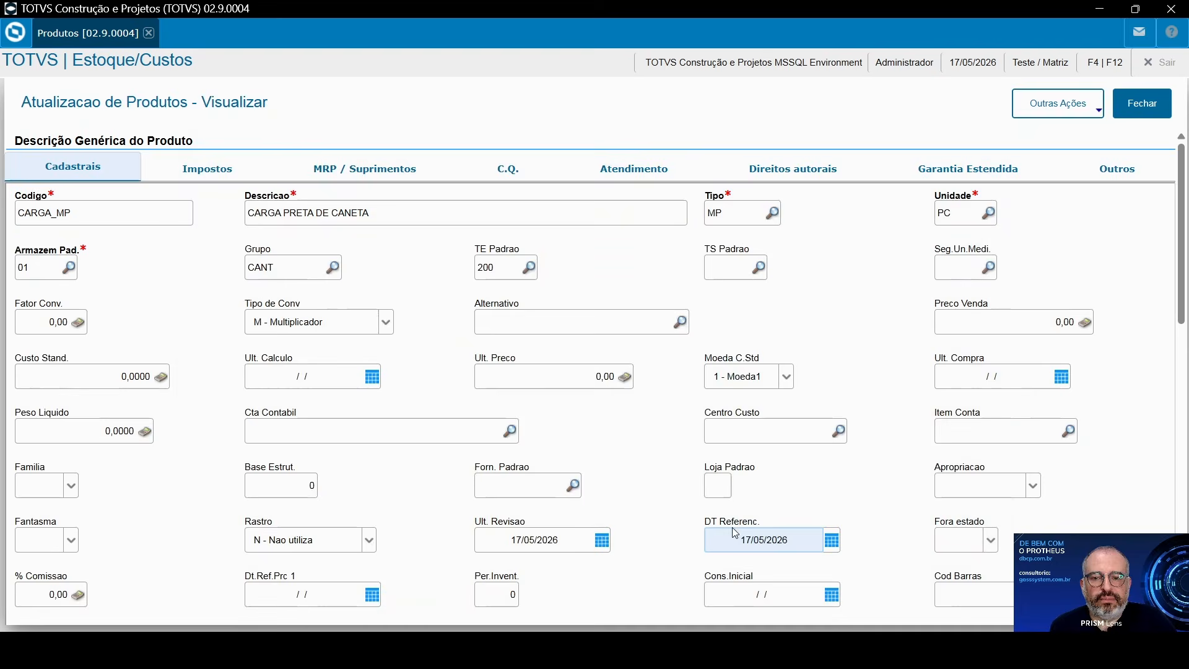
click(1148, 114)
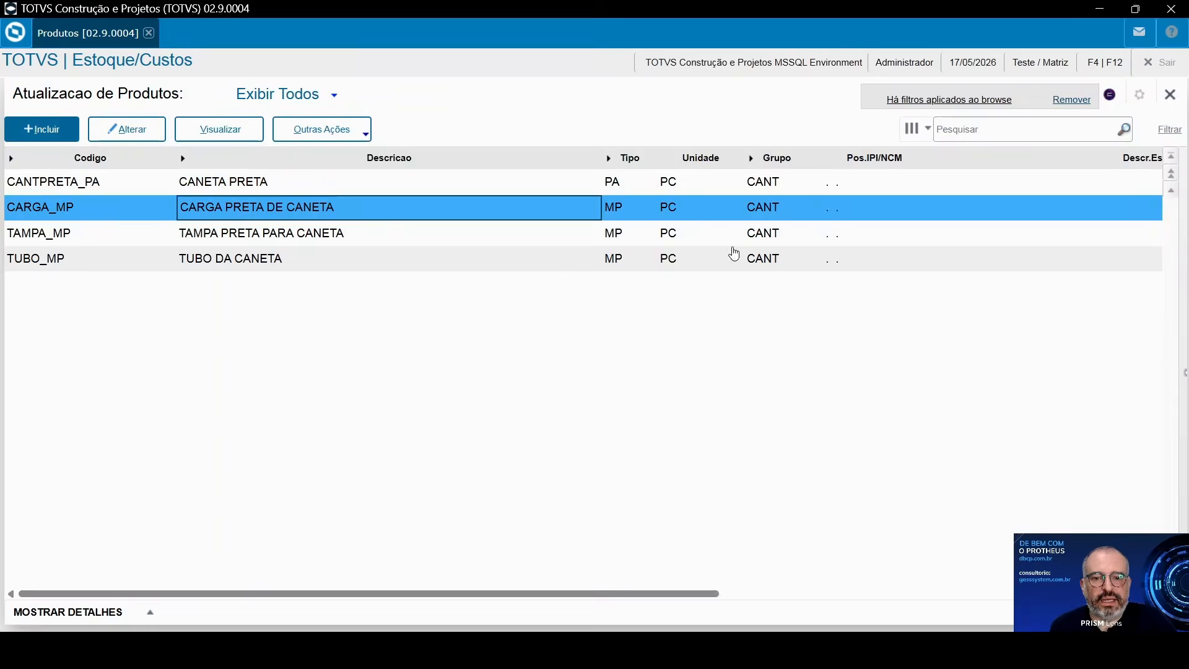
Step: View the TUBO_MP product, examine the settings of its default entry TES, and close the record
scroll(364, 226, down, 1)
click(372, 236)
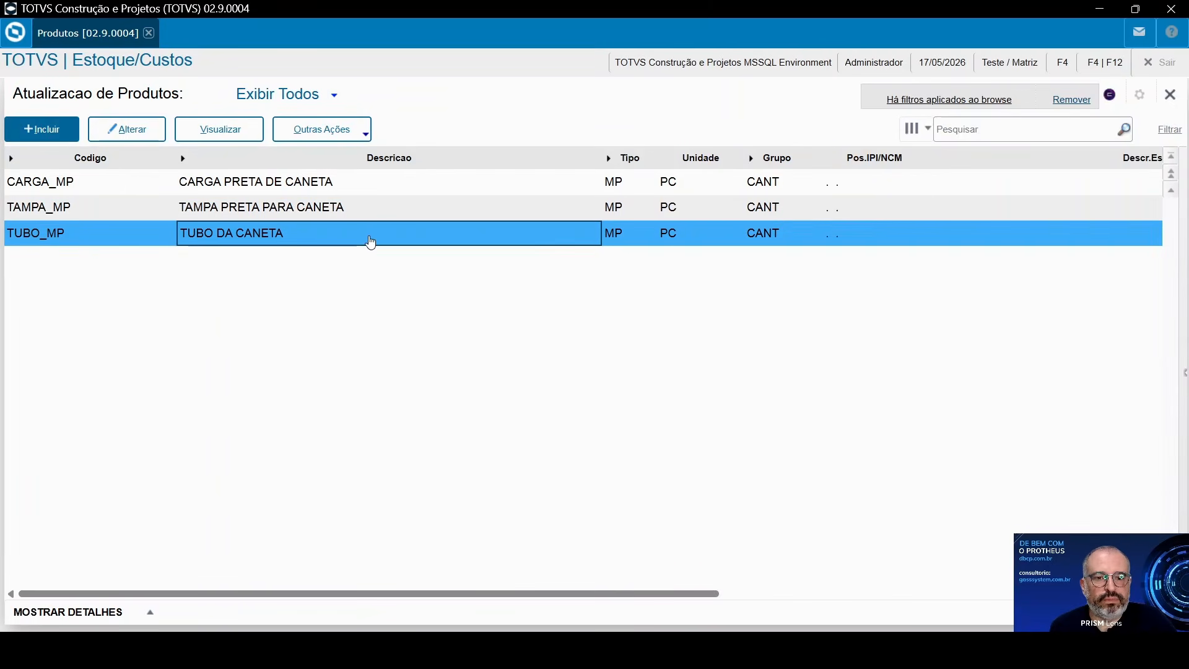
click(221, 132)
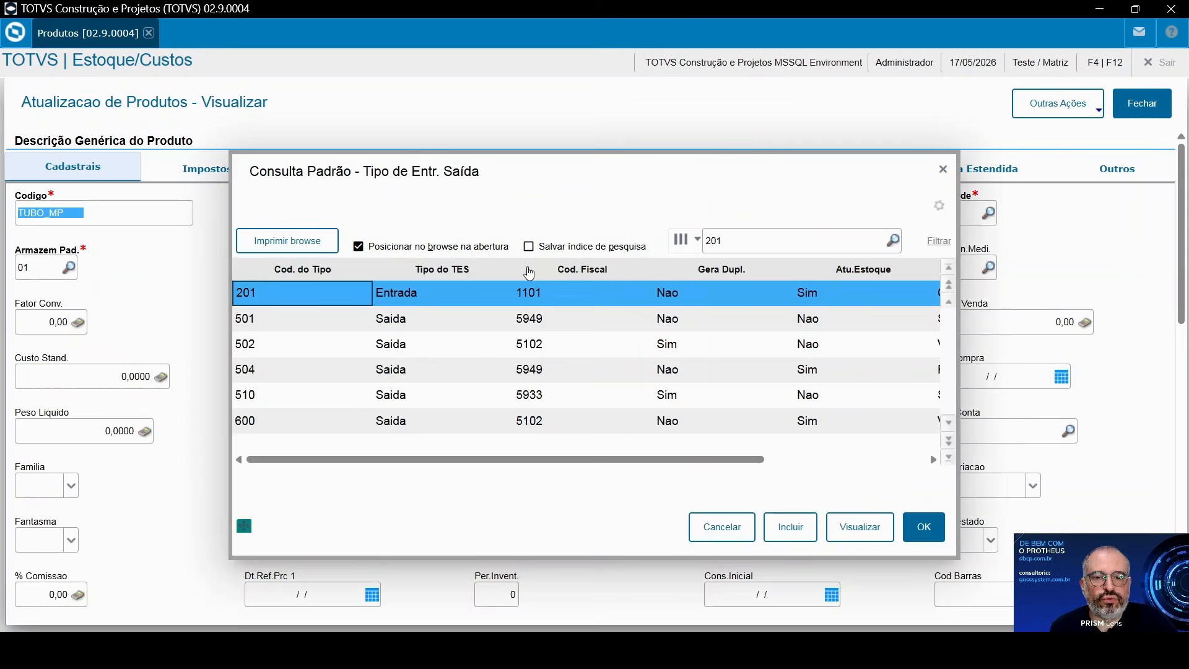
click(858, 526)
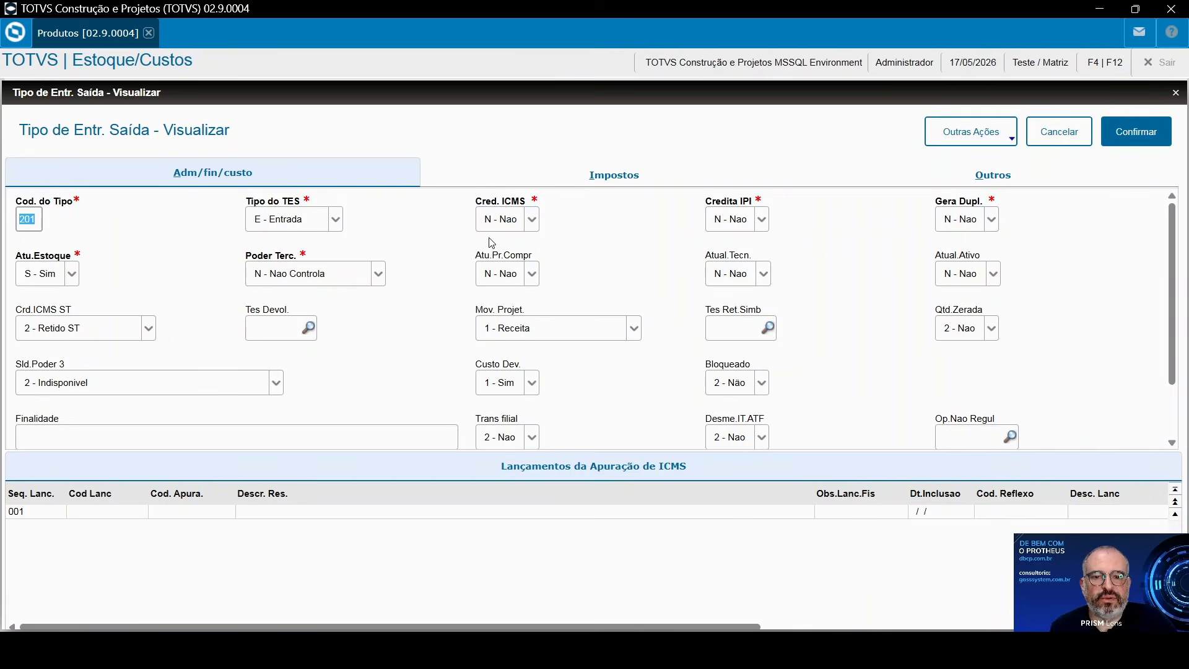
click(1057, 131)
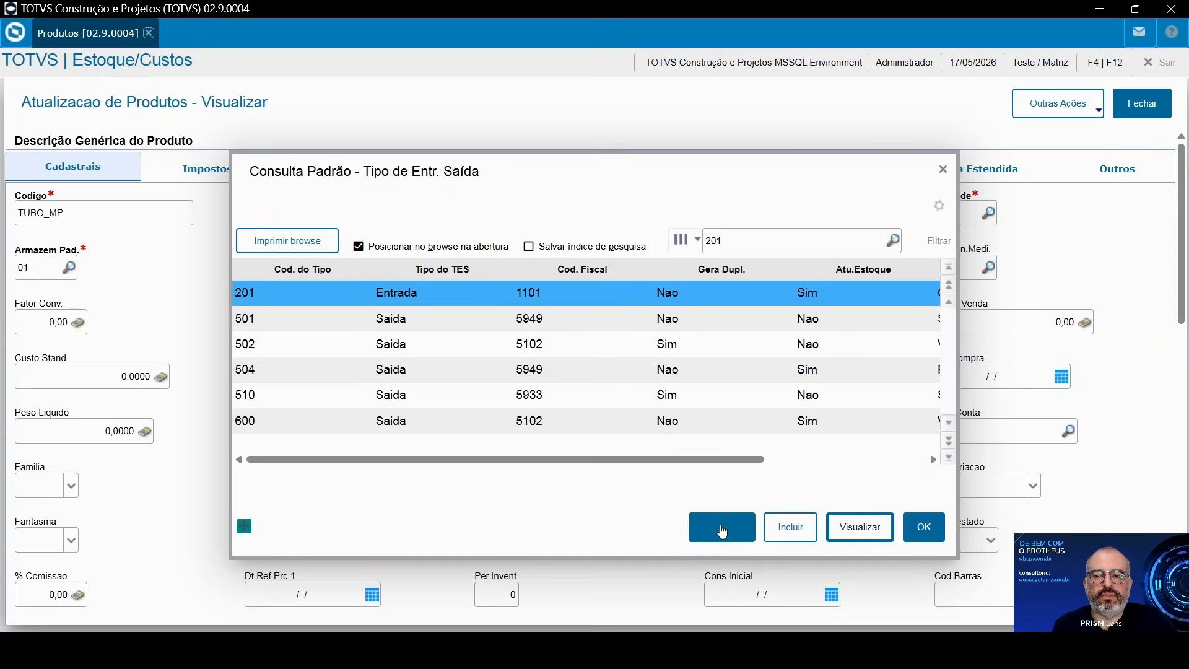
click(724, 529)
click(1140, 104)
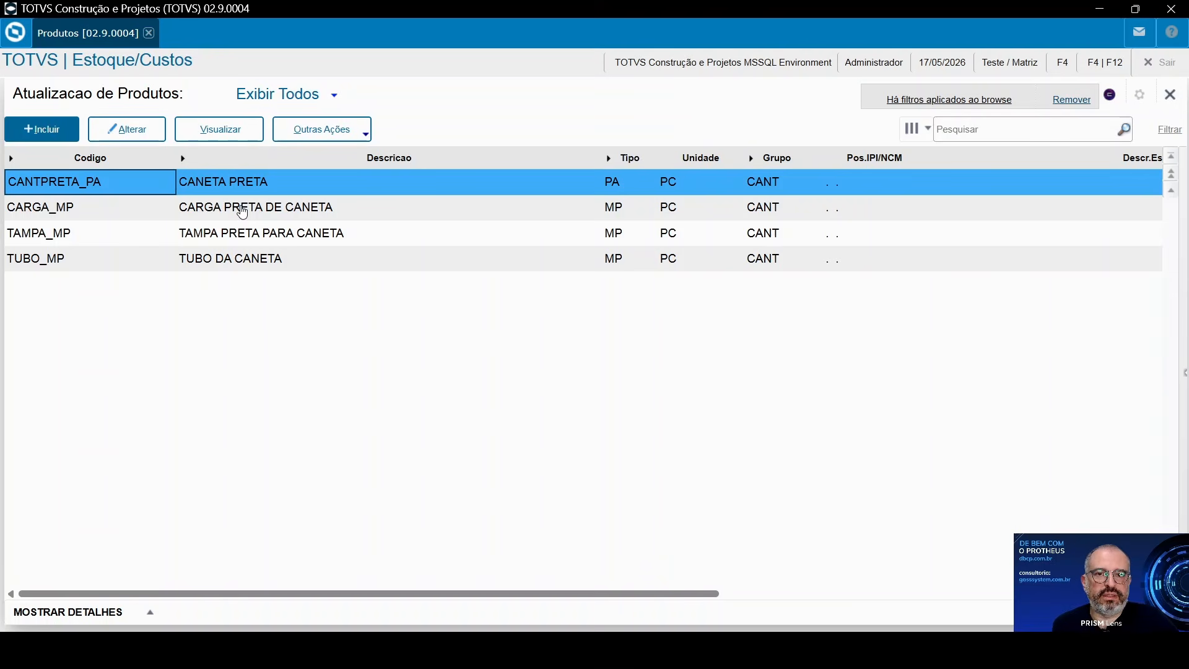
Step: Review the raw materials CARGA_MP, TAMPA_MP and TUBO_MP in the product list, and close the product register
click(241, 211)
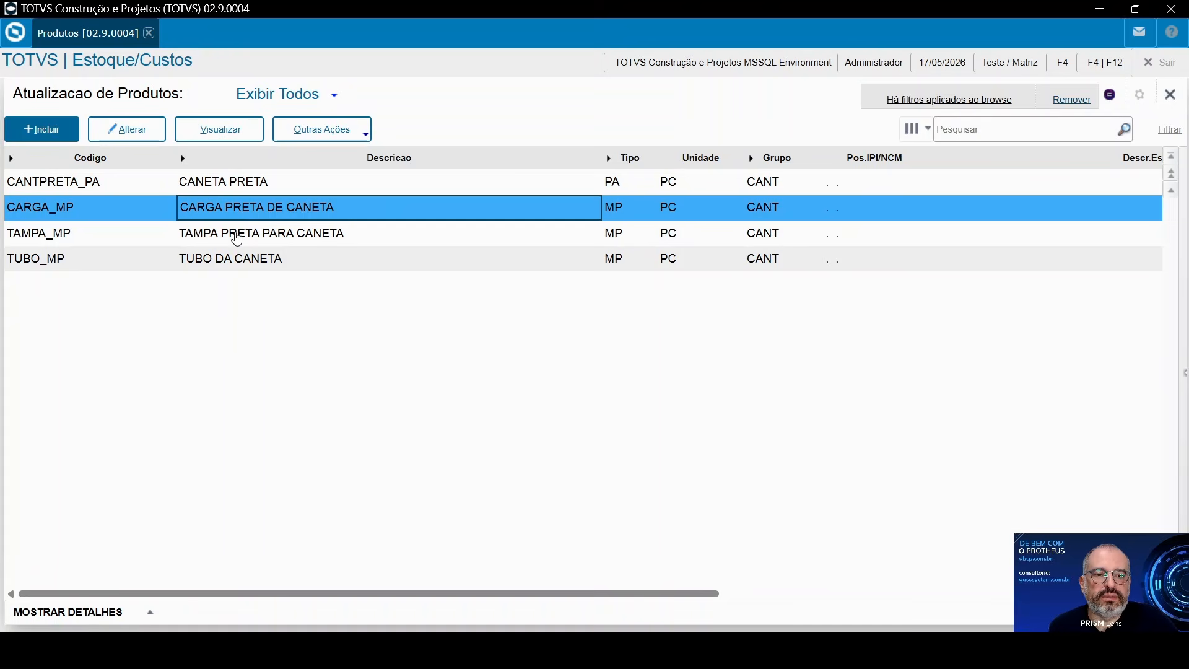
click(237, 238)
click(239, 259)
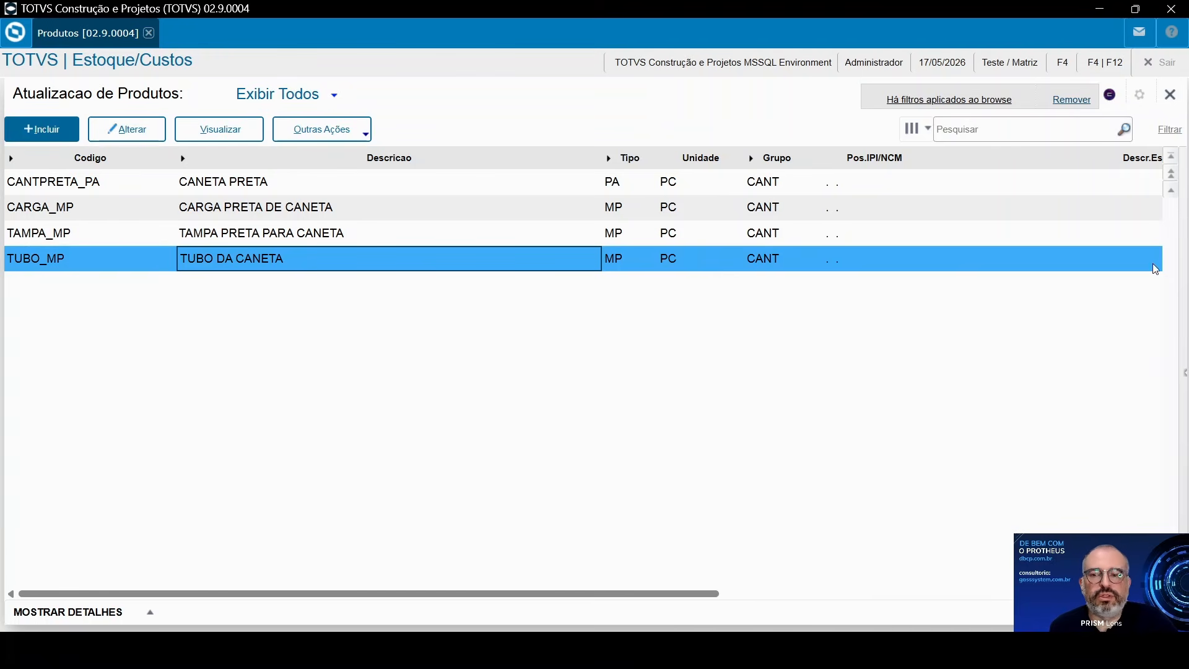
click(1170, 94)
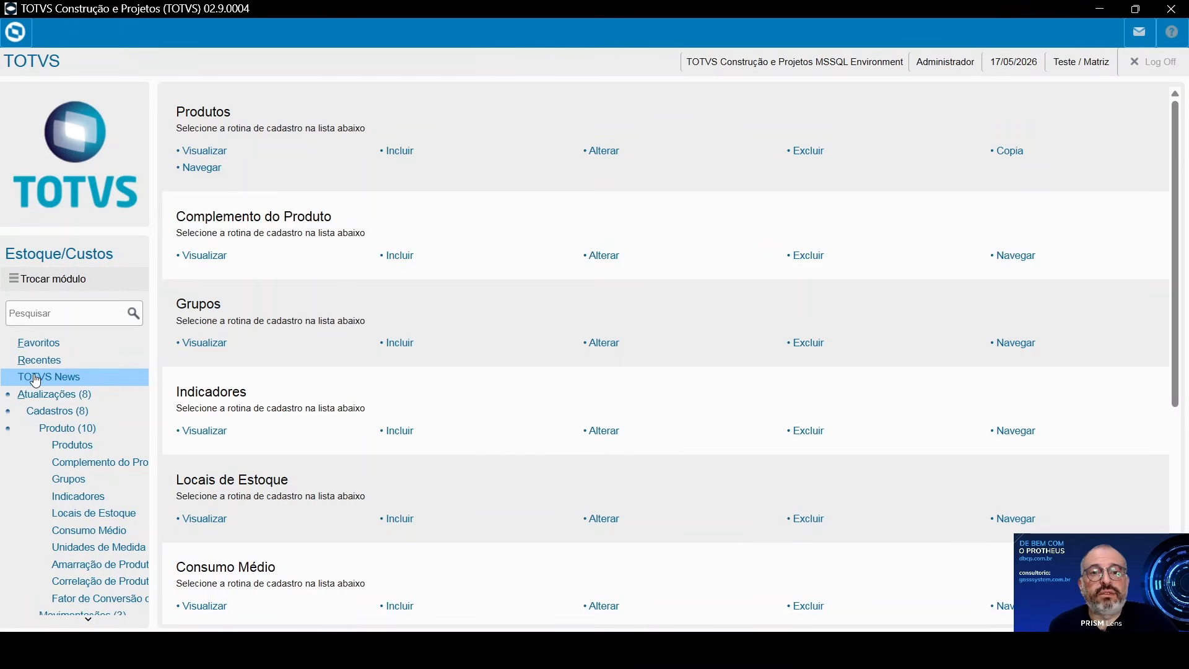
Step: Open the Documento de Entrada routine among the fiscal movements of the Atualizações section
click(43, 397)
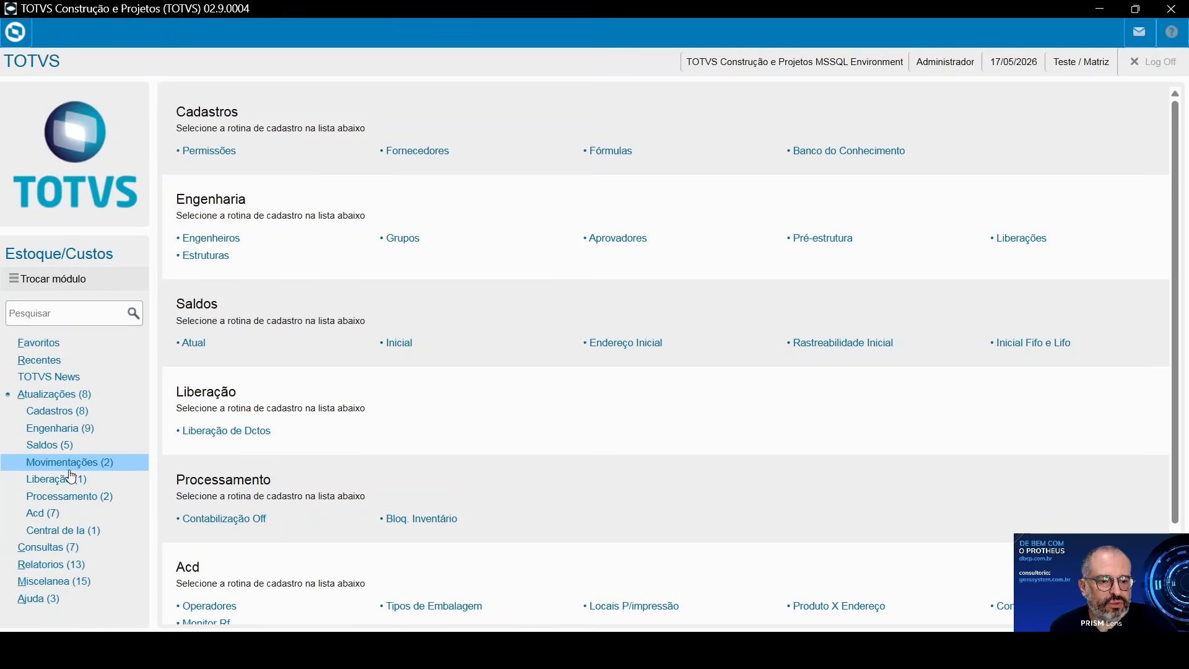
click(70, 464)
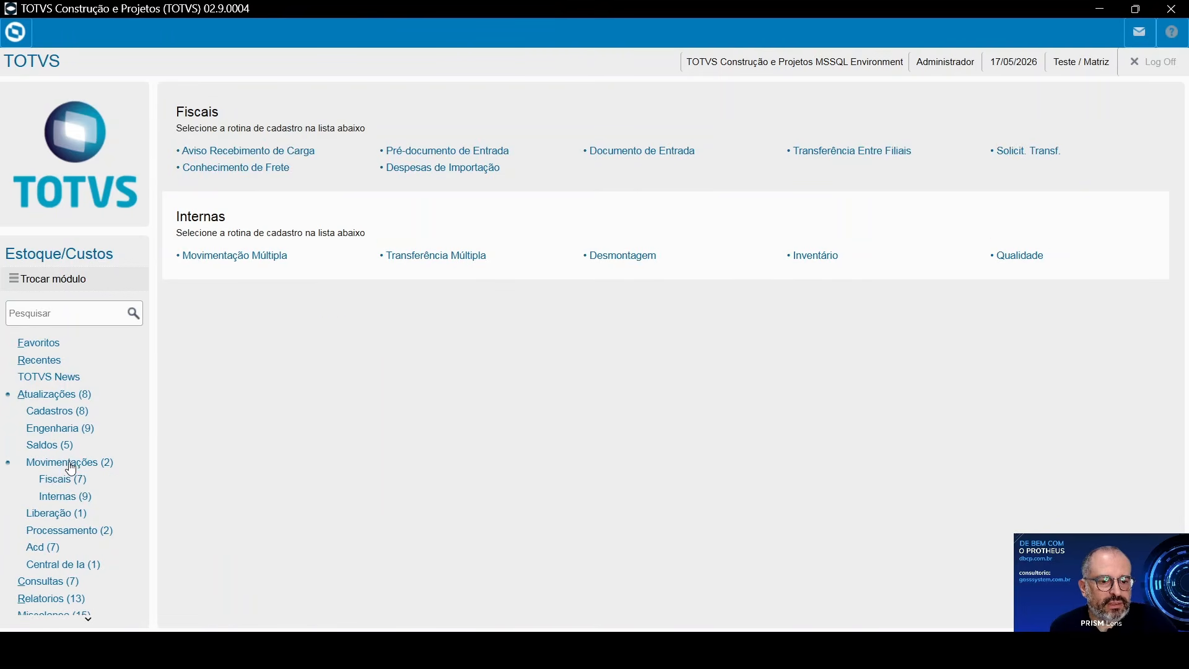
click(68, 481)
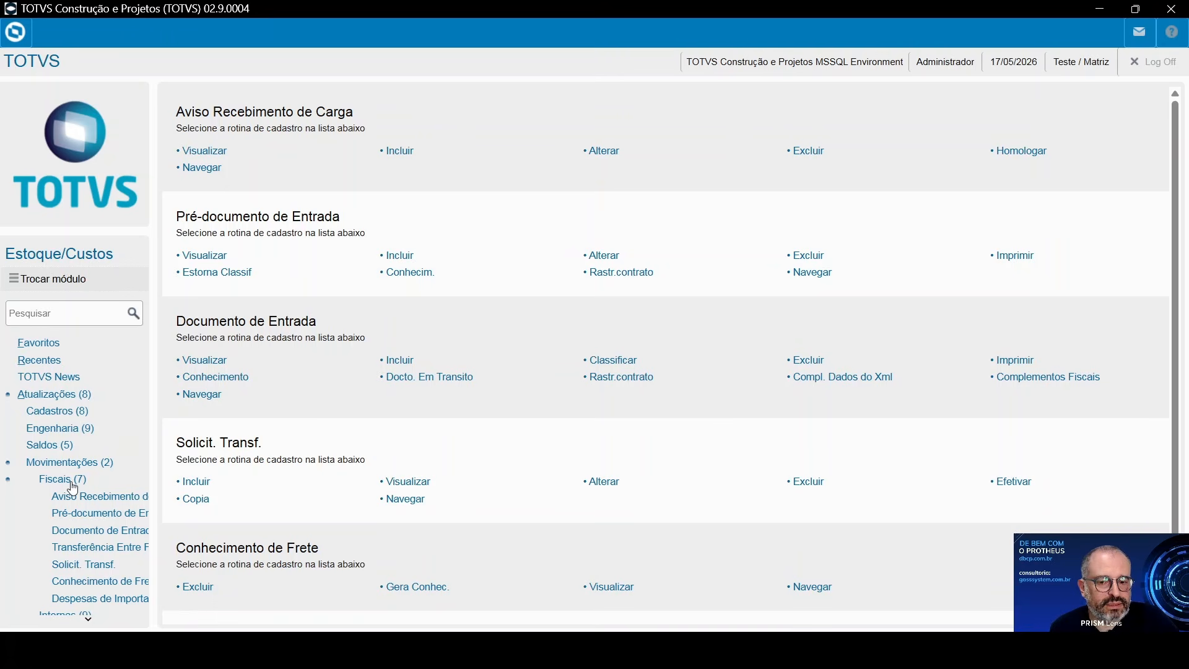
click(84, 532)
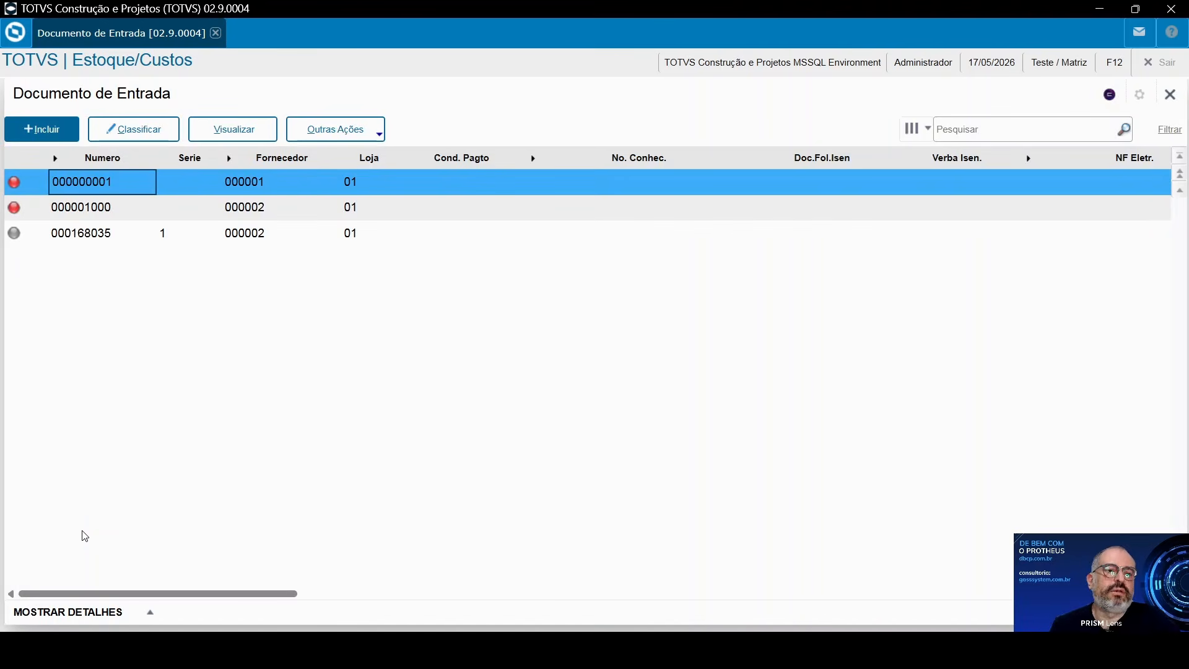
Step: Start a new entry document with number 555, blank series, supplier FORNECEDOR PADRAO and document type NF
click(54, 127)
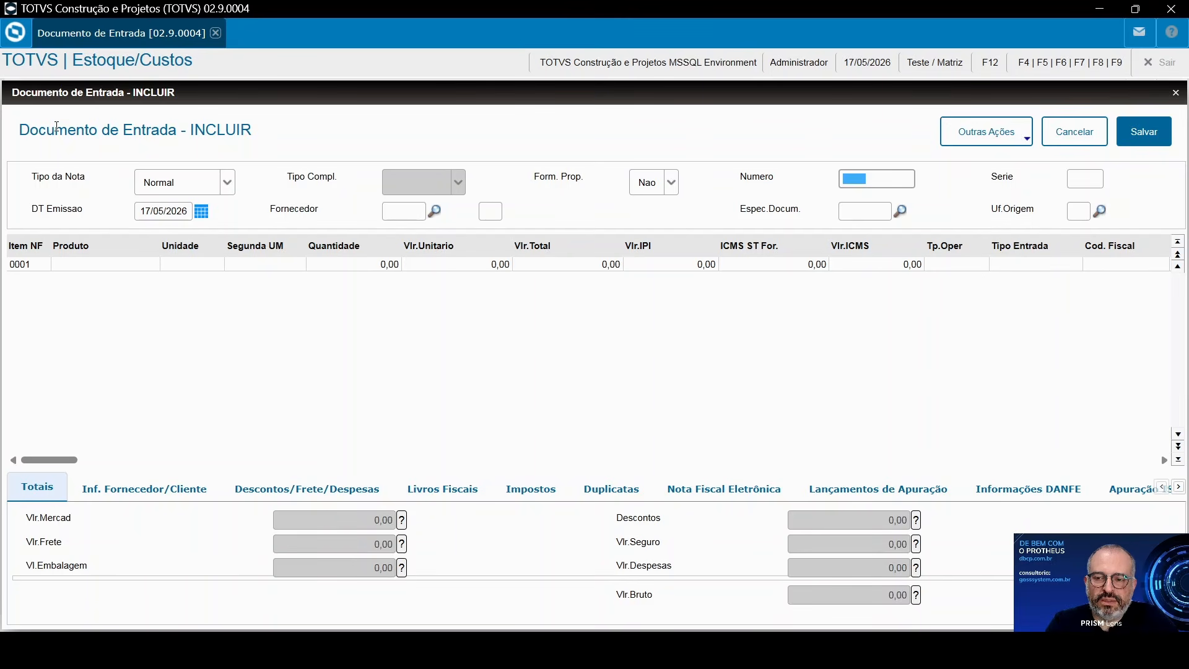
text(555)
key(Tab)
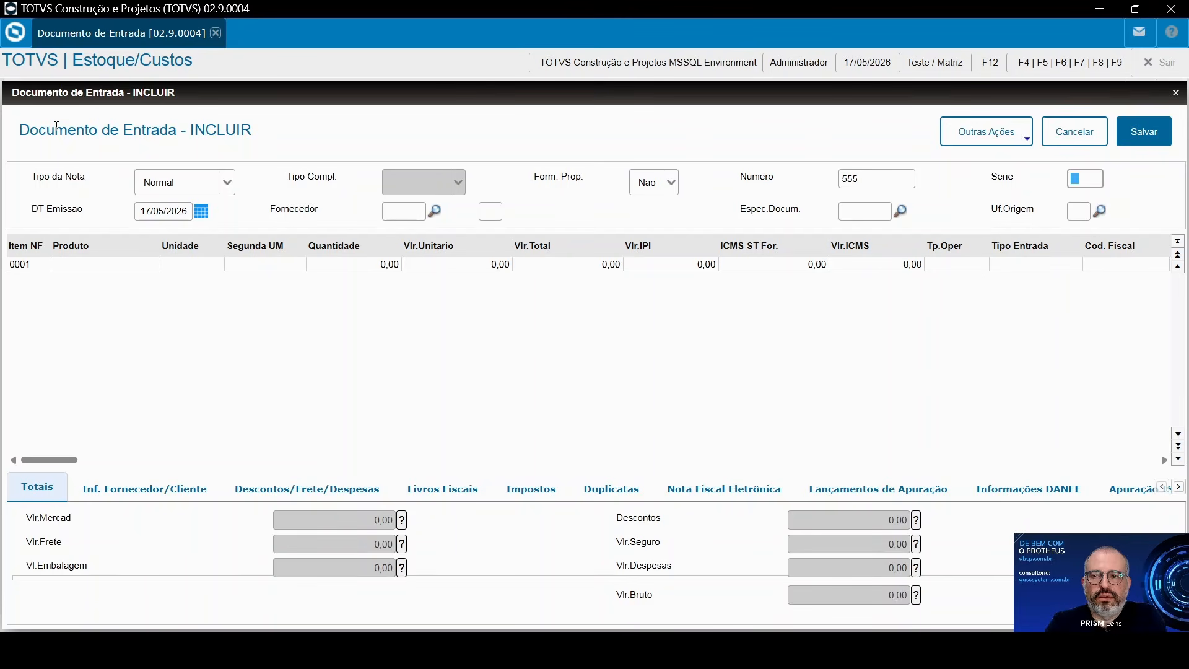
key(Tab)
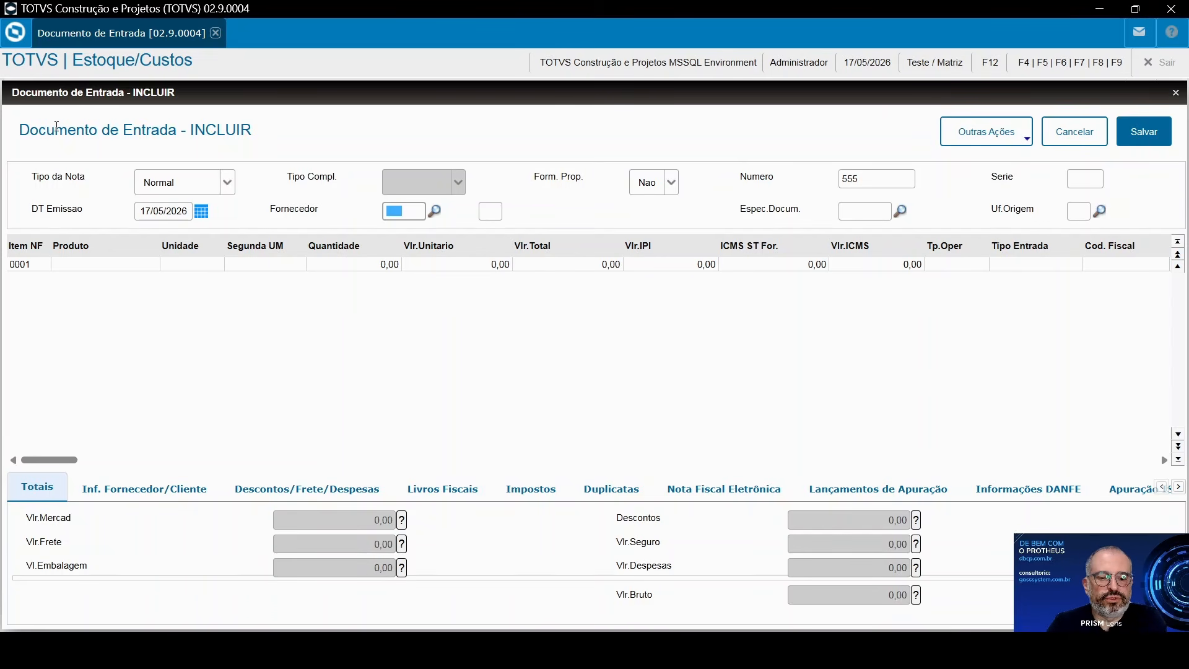
key(F3)
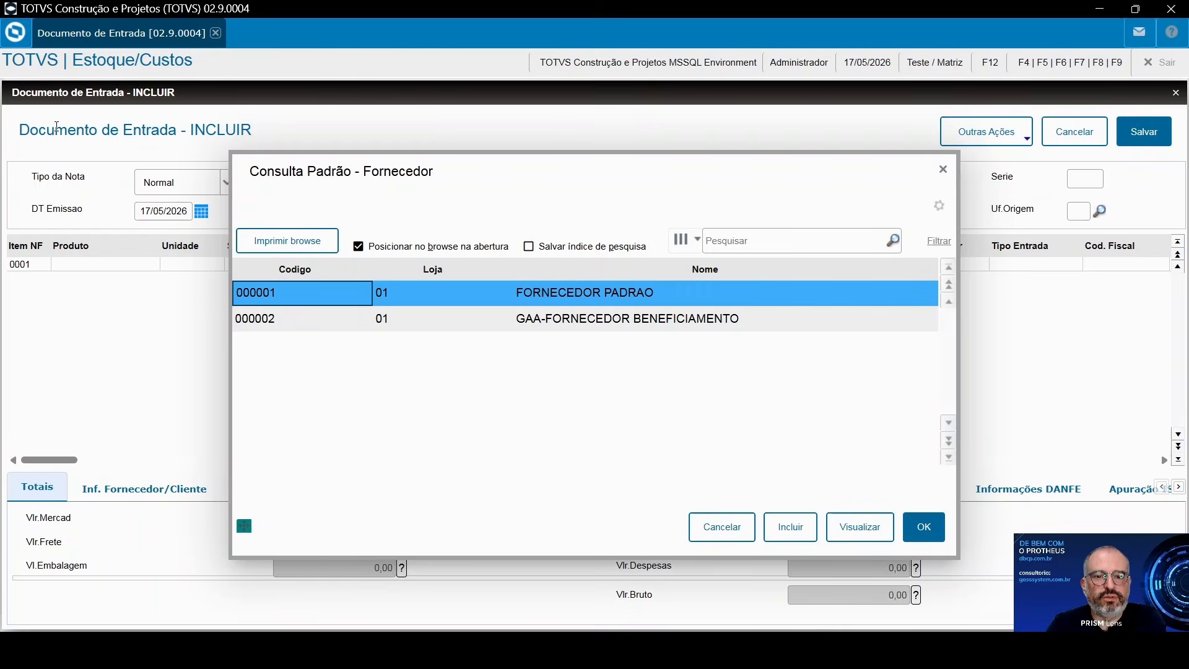
key(Return)
text(NF)
key(Tab)
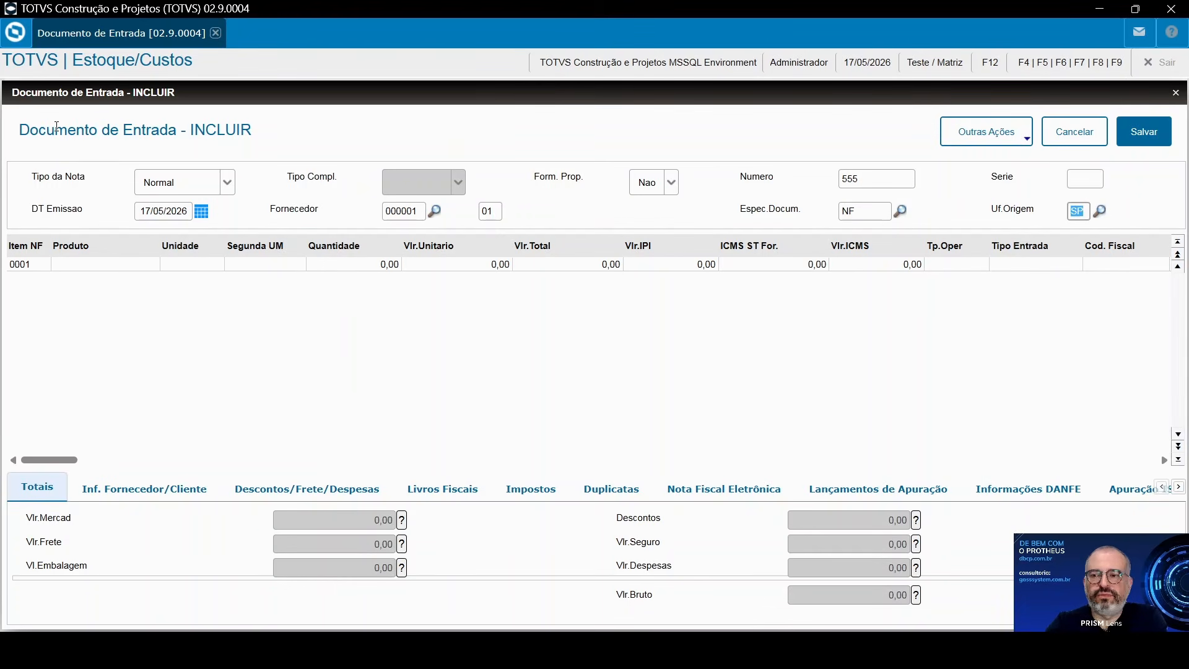
key(Tab)
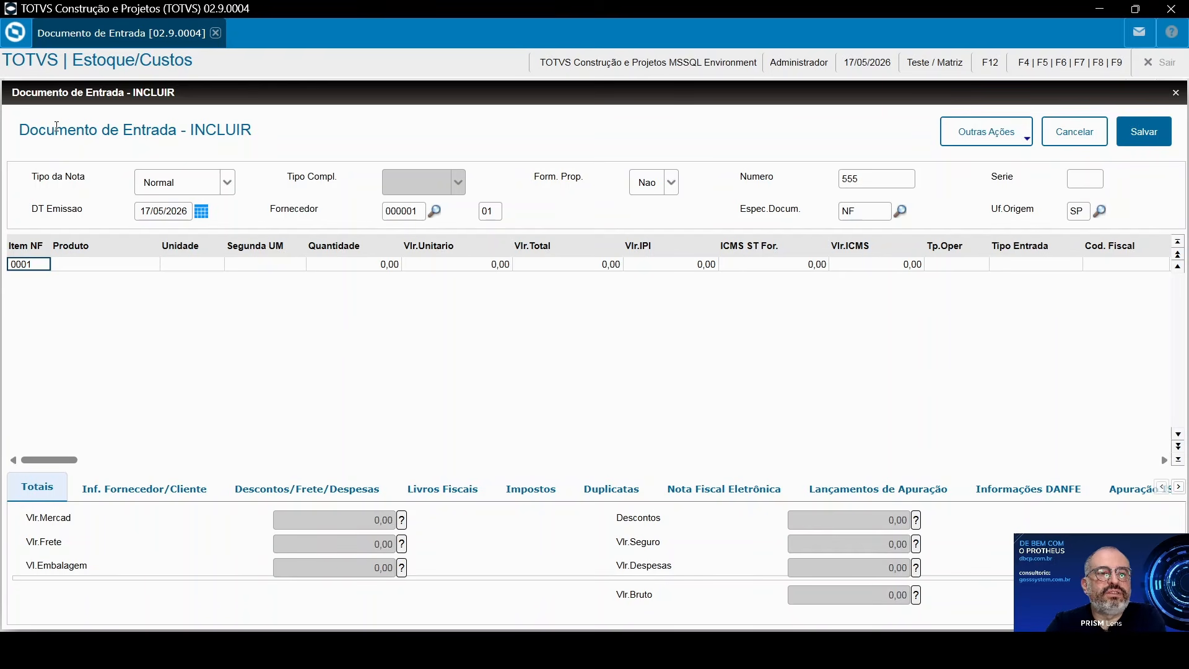
Step: Fill item 0001 with product TUBO_MP, quantity 200, unit value 1,00 and total value 200,00
key(Tab)
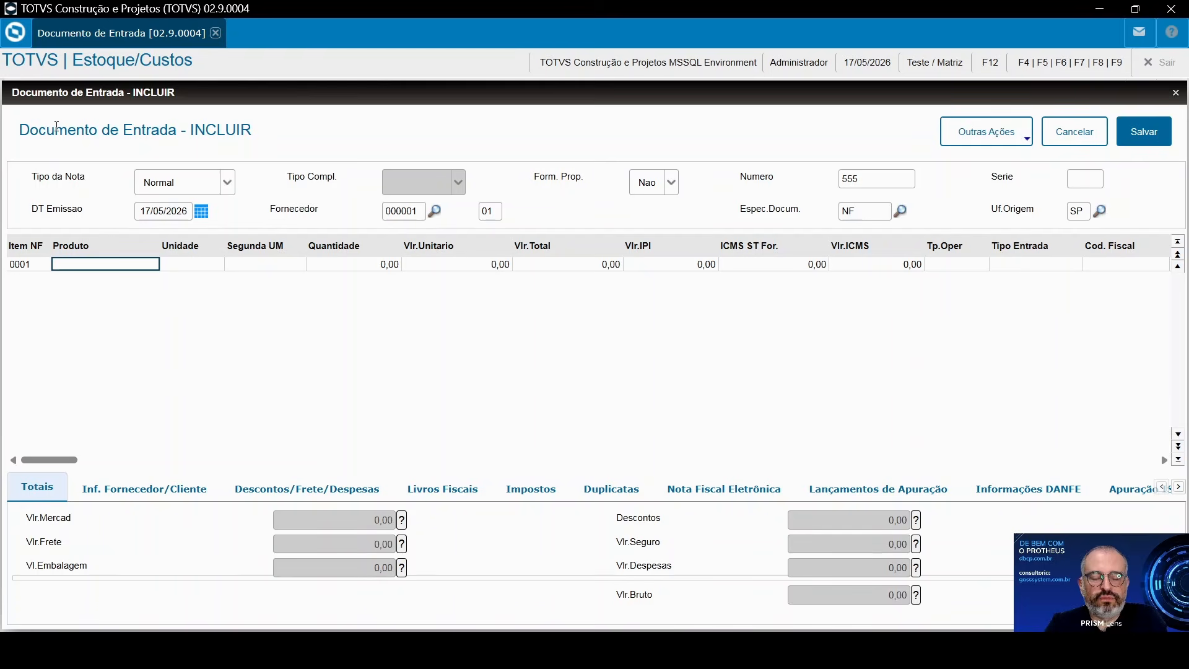
text(TUBO)
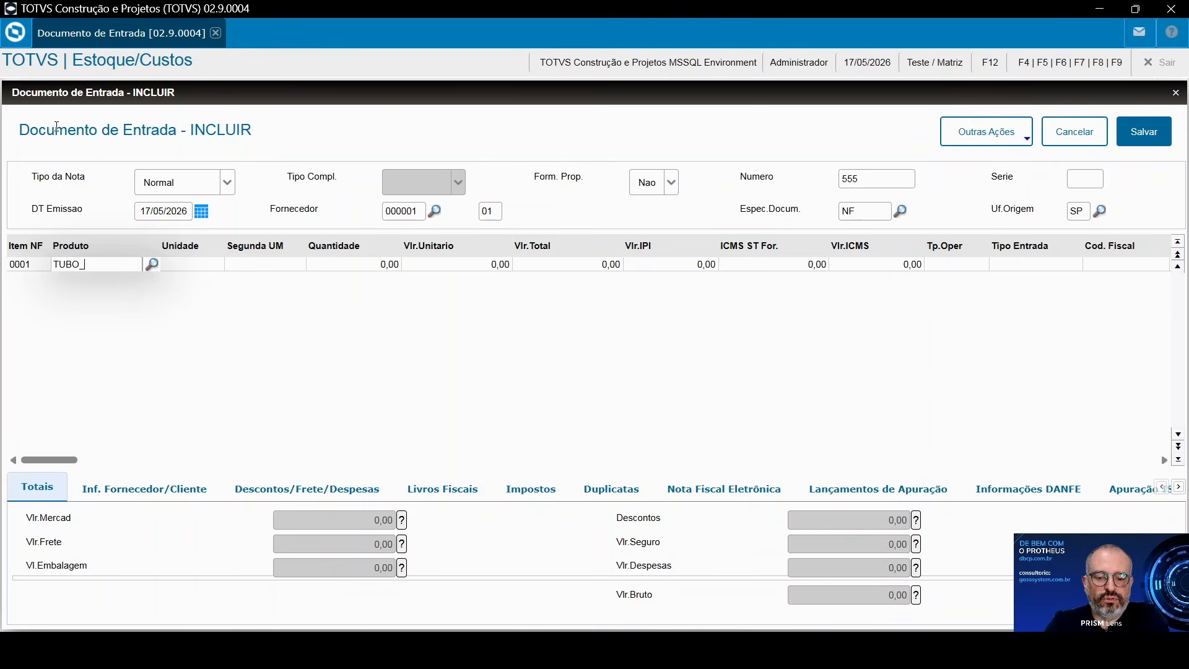
text(_MP)
key(Return)
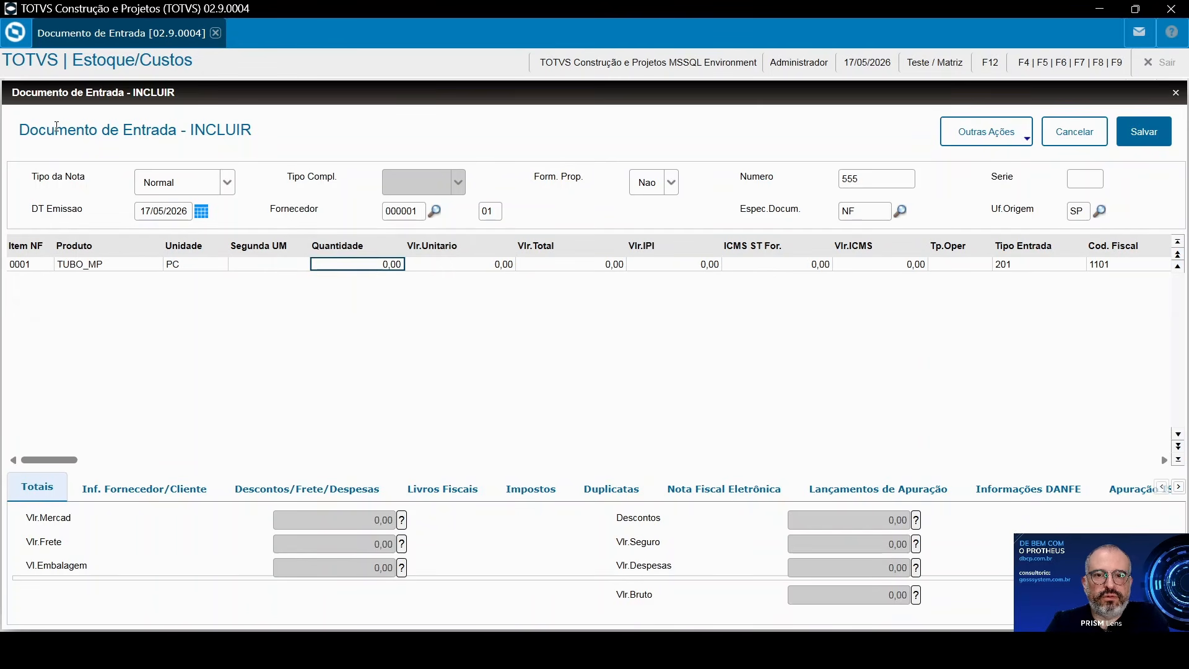
text(200)
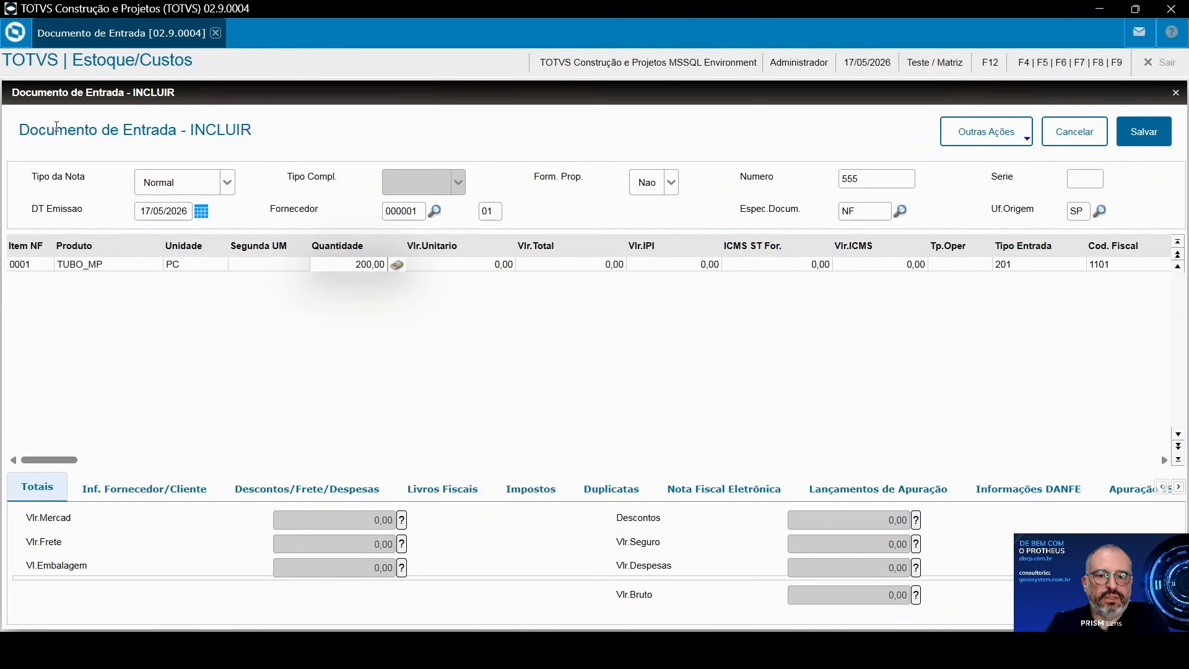
key(Return)
text(1)
key(Return)
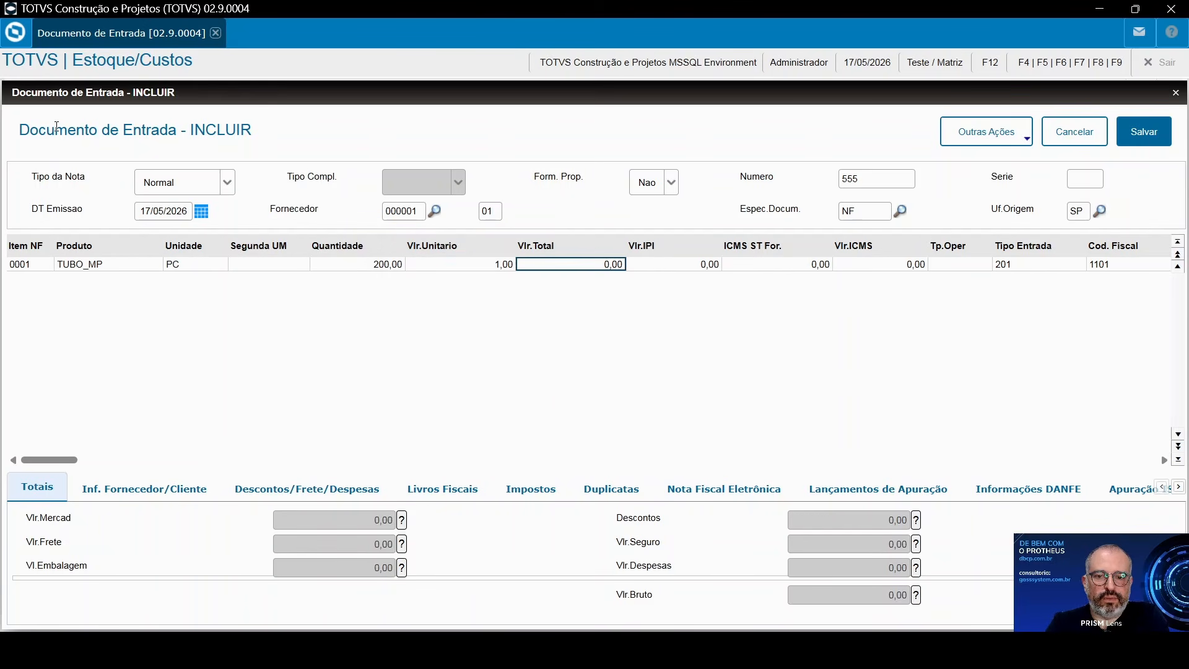
text(200)
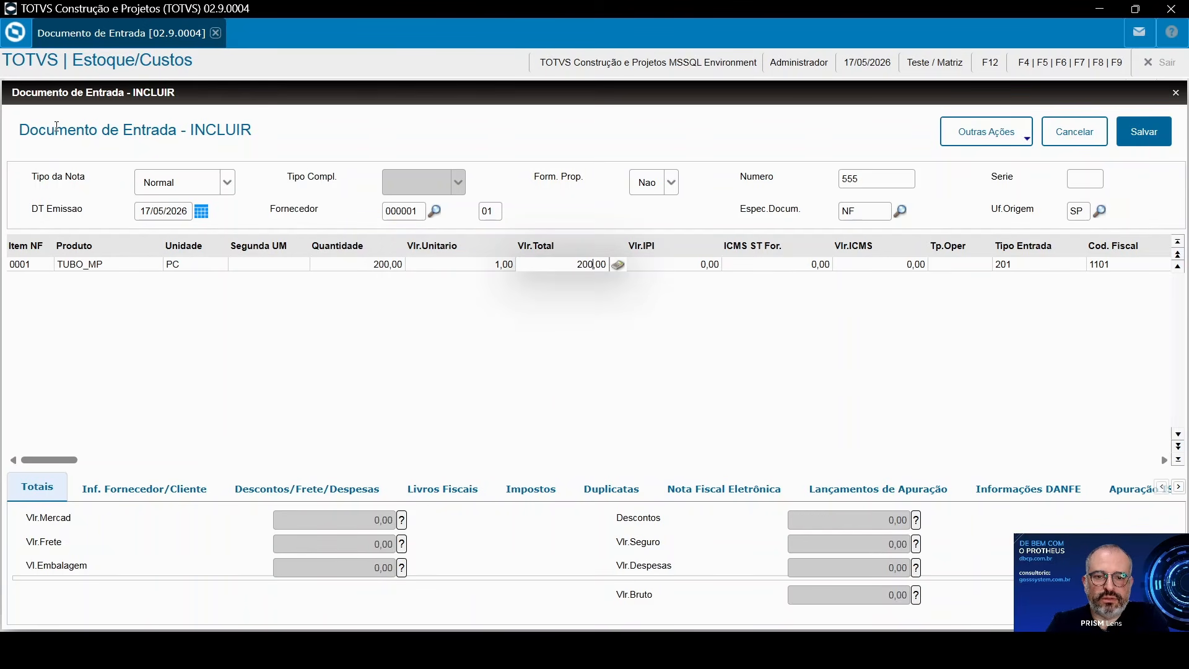
key(Return)
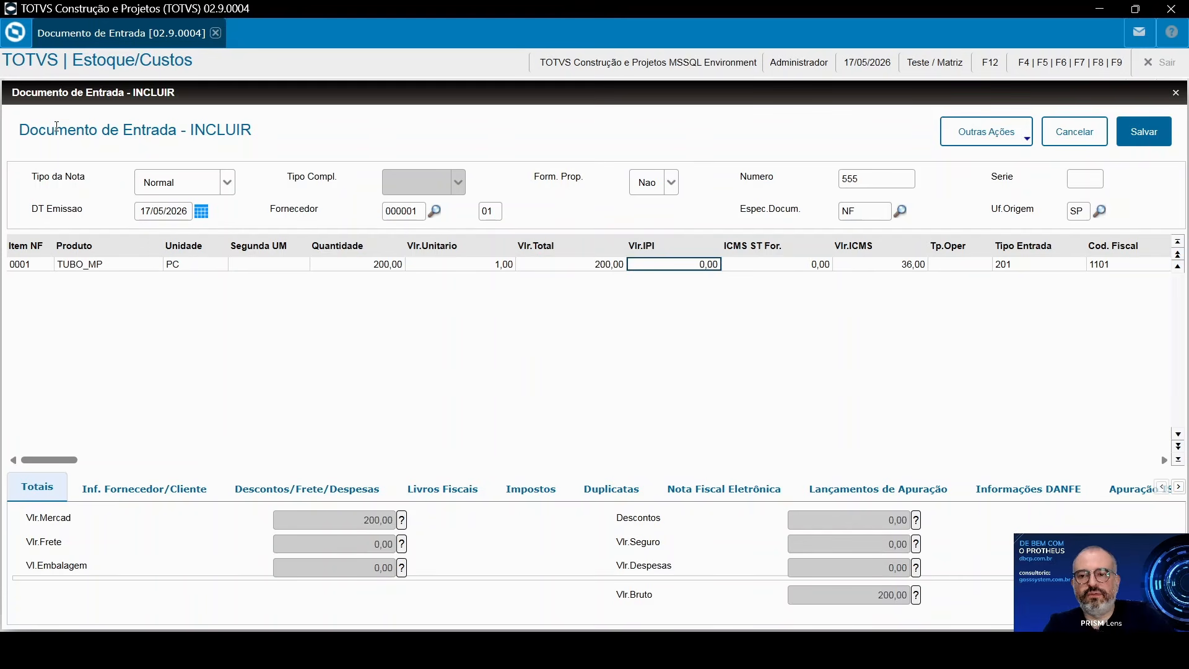
Step: Examine the tax value, entry type, fiscal code and remaining columns of item 0001 (TUBO_MP) in the document's item grid
key(Right)
key(Right)
key(Right)
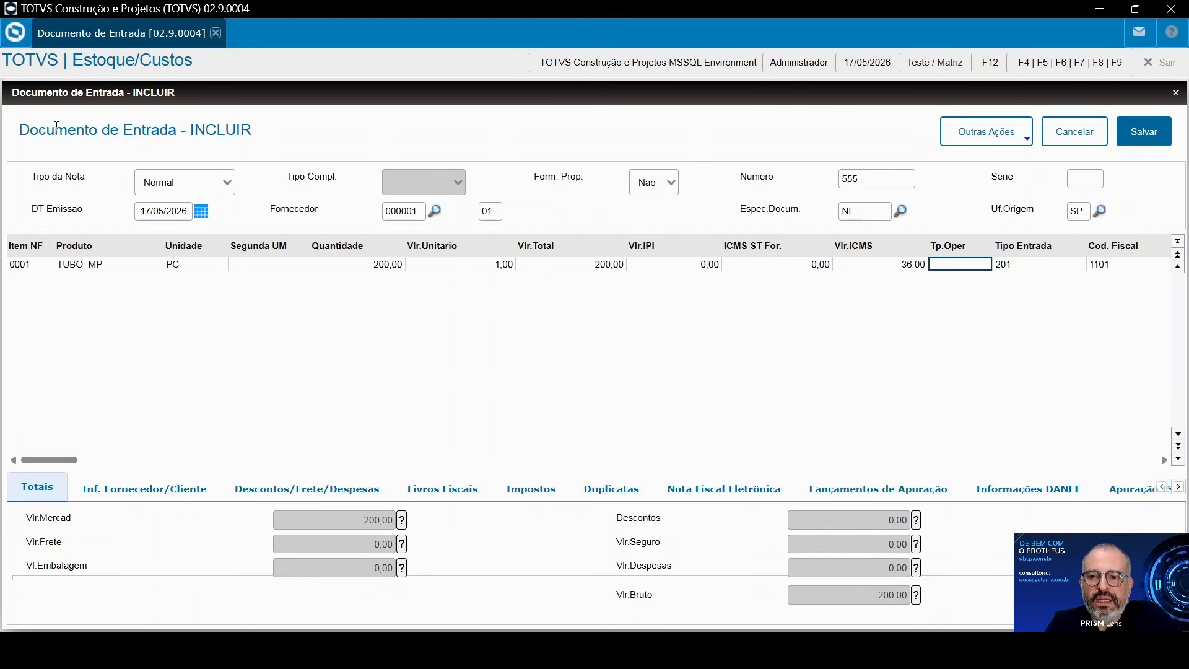
key(Left)
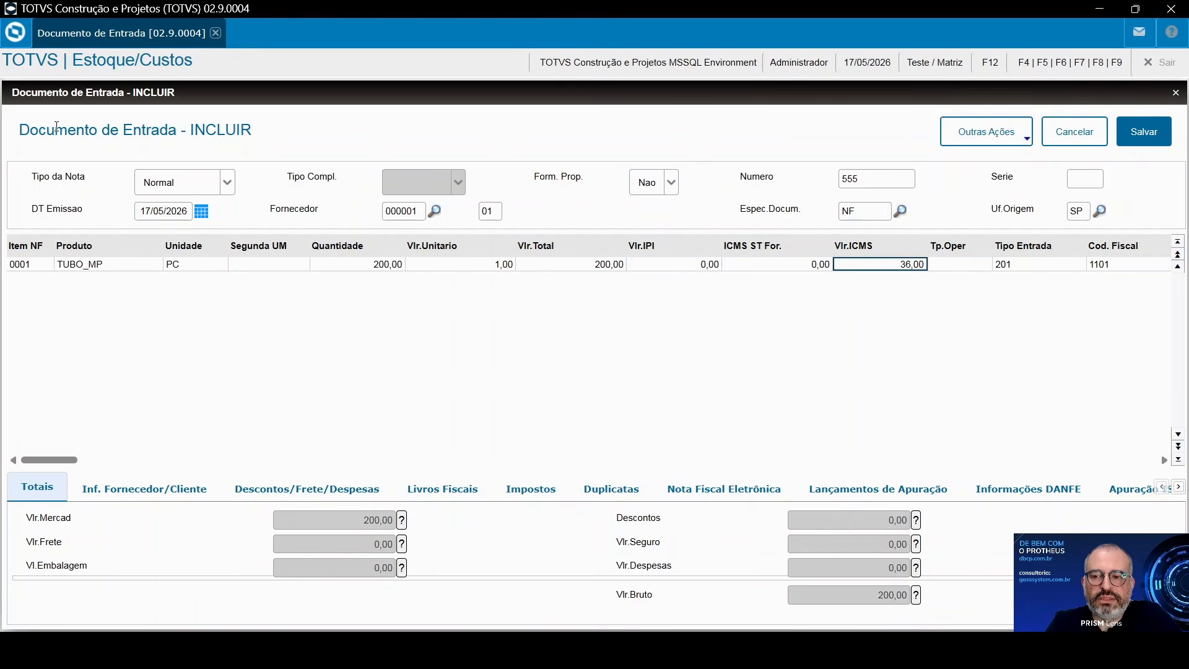
key(Right)
key(Right)
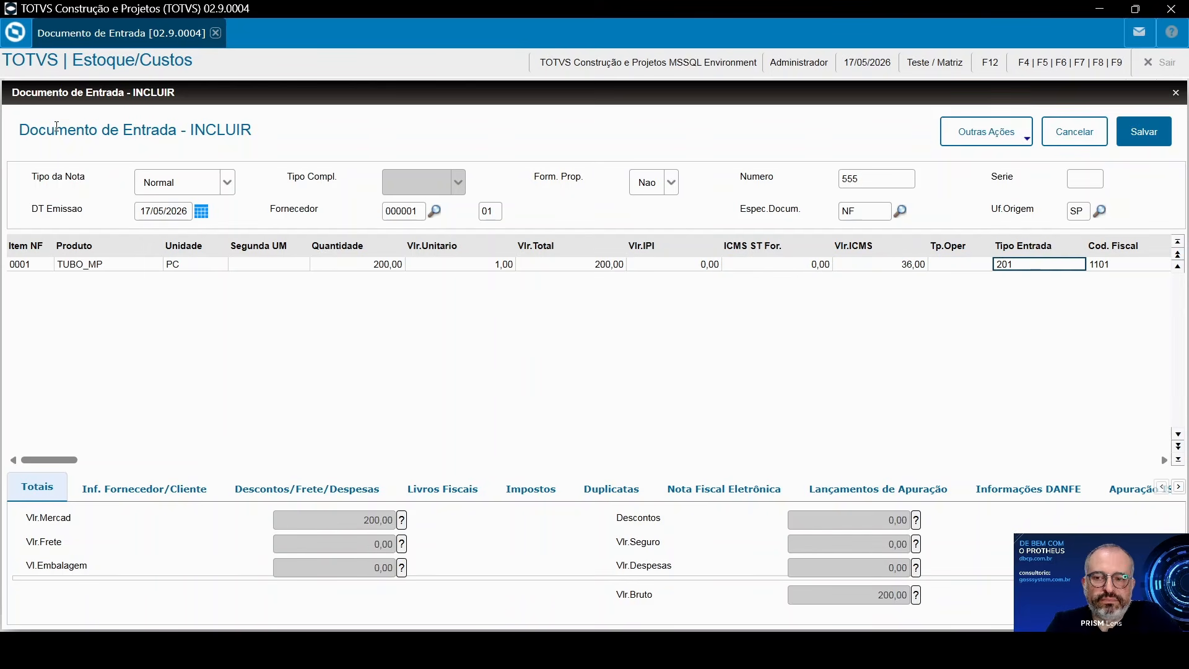
key(Right)
key(Right)
key(Right)
key(Right)
key(Right)
key(Right)
key(Right)
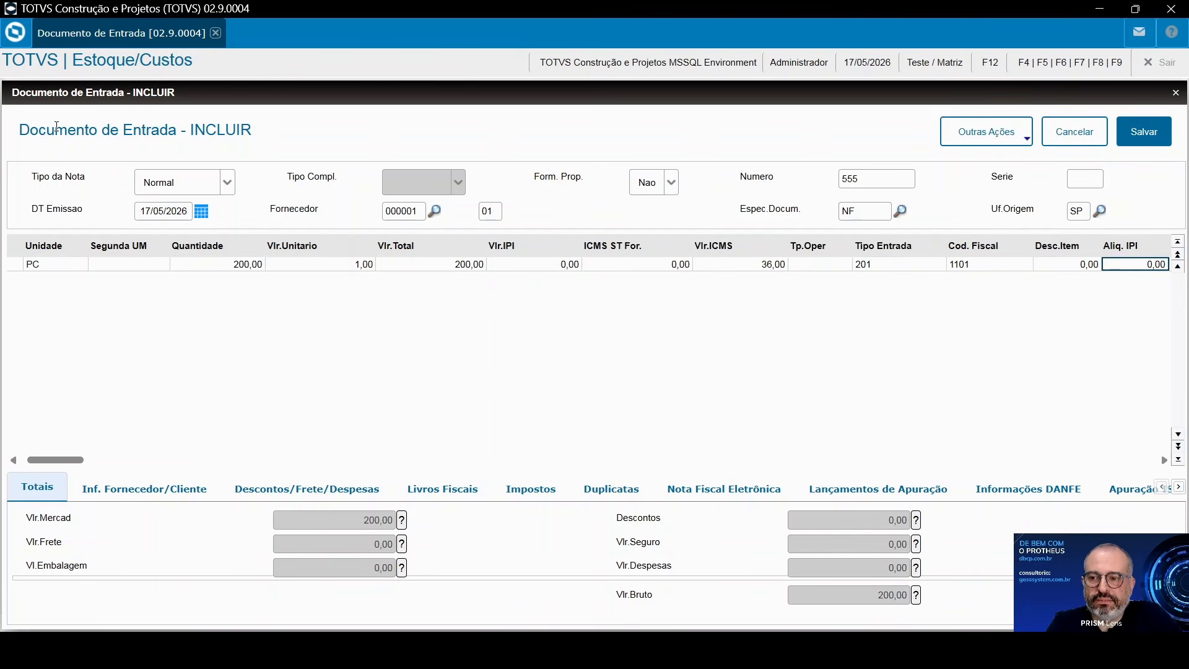
key(Right)
key(Right)
key(Right)
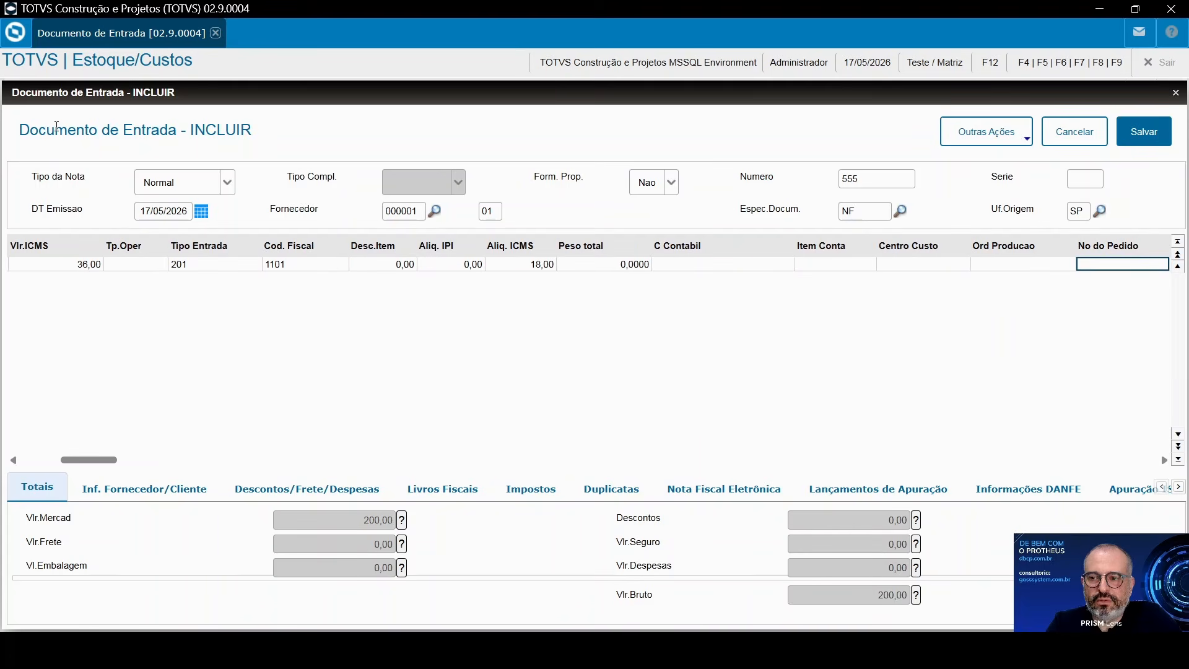
key(Left)
key(Left)
key(Left)
key(Left)
key(Left)
key(Left)
key(Left)
key(Left)
key(Left)
key(Left)
key(Left)
key(Left)
key(Left)
key(Left)
key(Left)
key(Left)
key(Left)
key(Left)
key(Left)
key(Left)
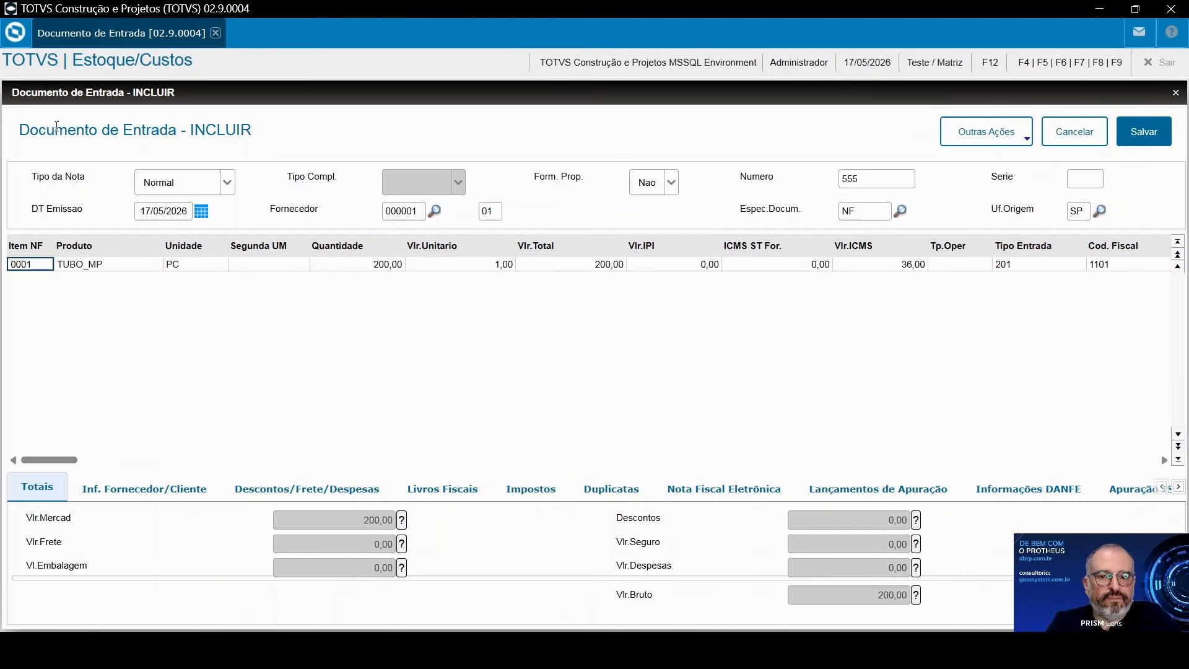
Step: Add item 0002 to the entry document, accepting the creation of Armazem 01 for TUBO_MP
key(Down)
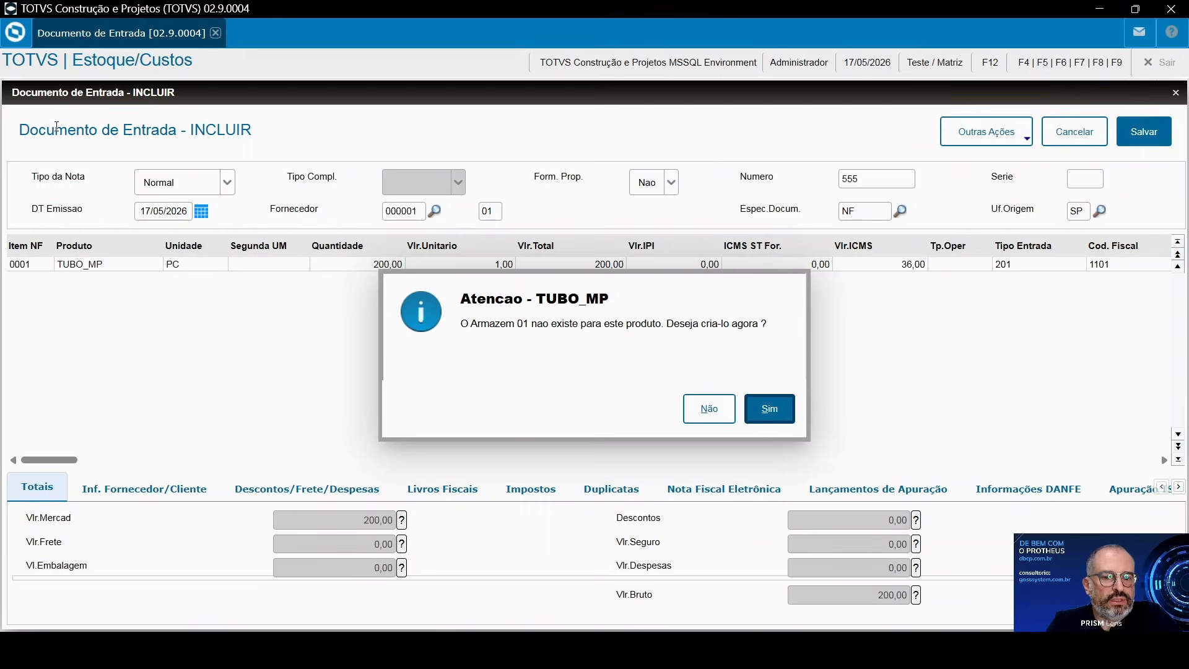
key(Return)
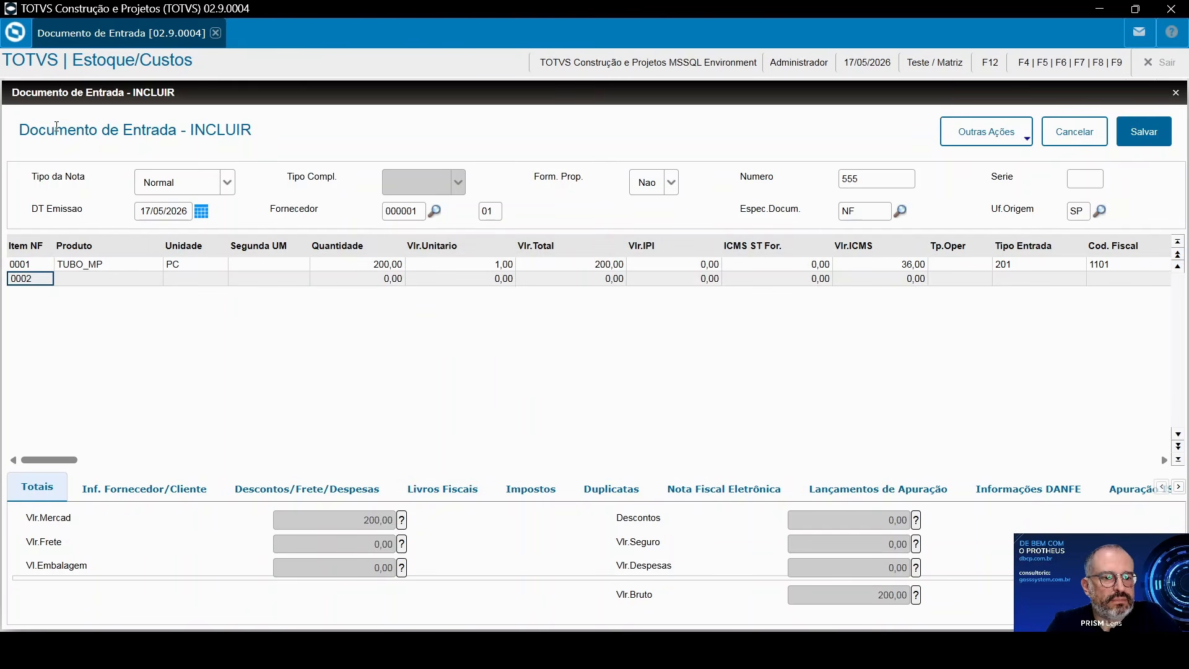
key(Right)
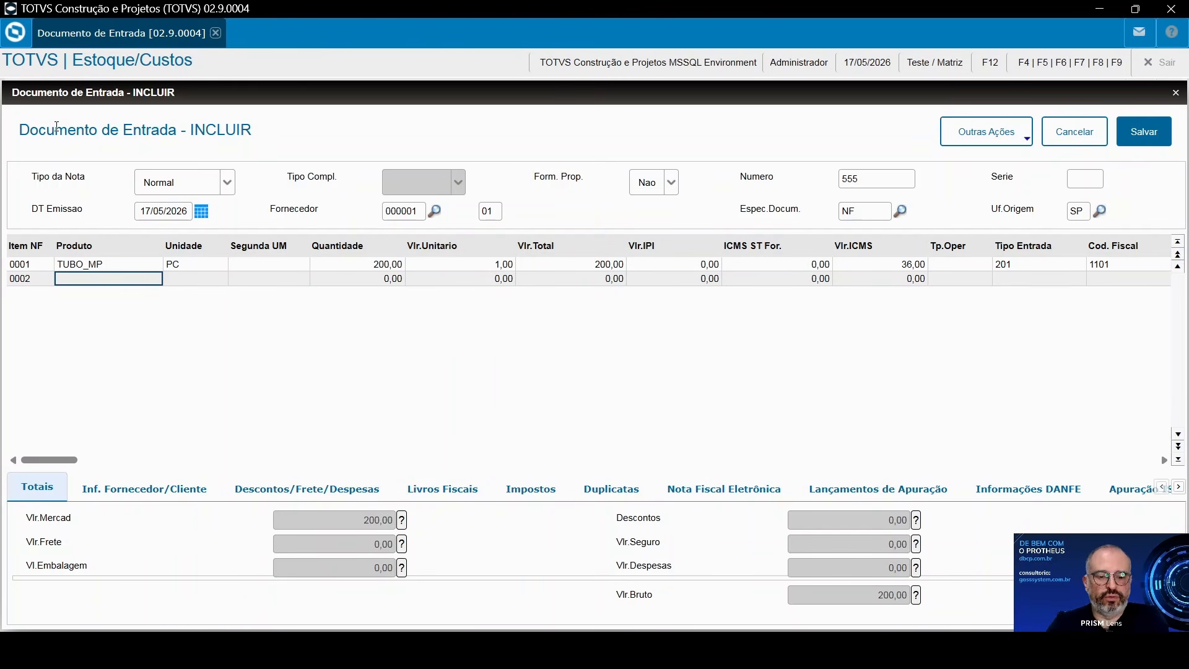
Step: Fill item 0002 with product CARGA_MP, quantity 200, unit value 1,00 and total value 200,00
text(CARGA_MP)
key(Return)
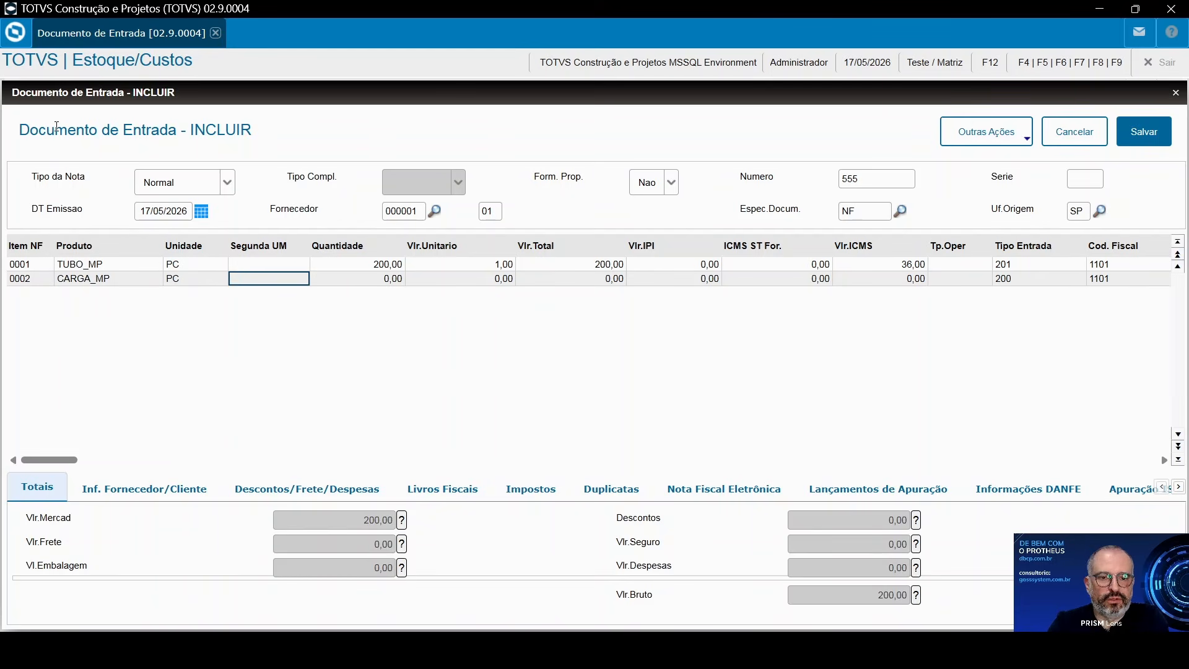
text(200)
key(Return)
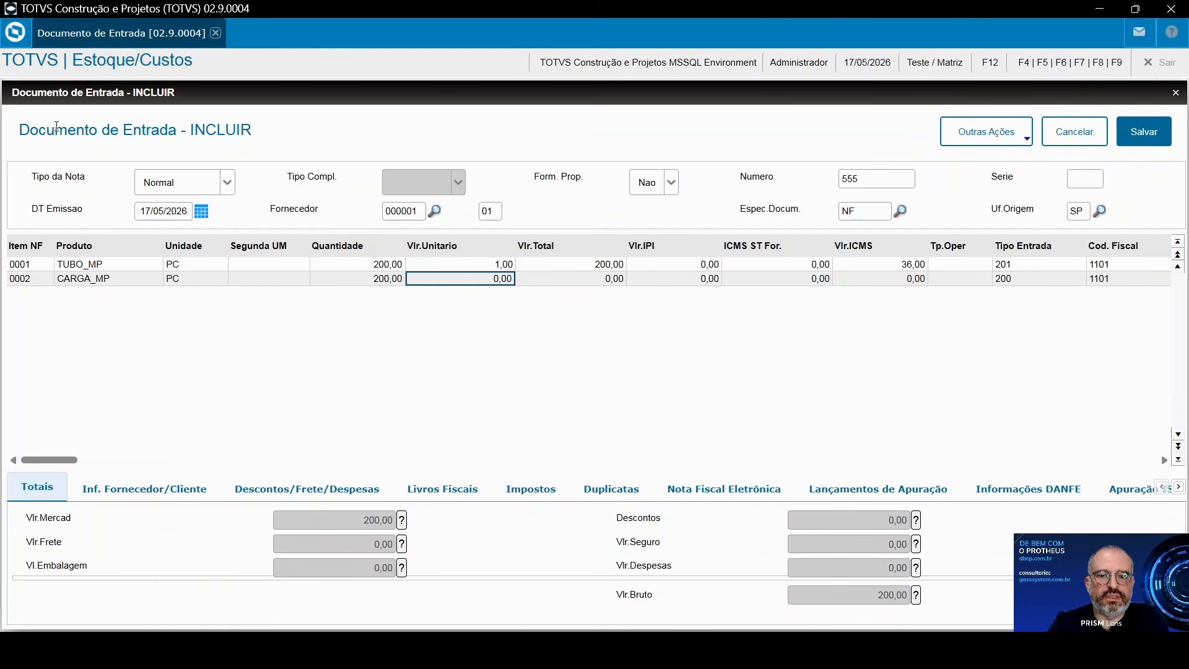
text(1)
key(Return)
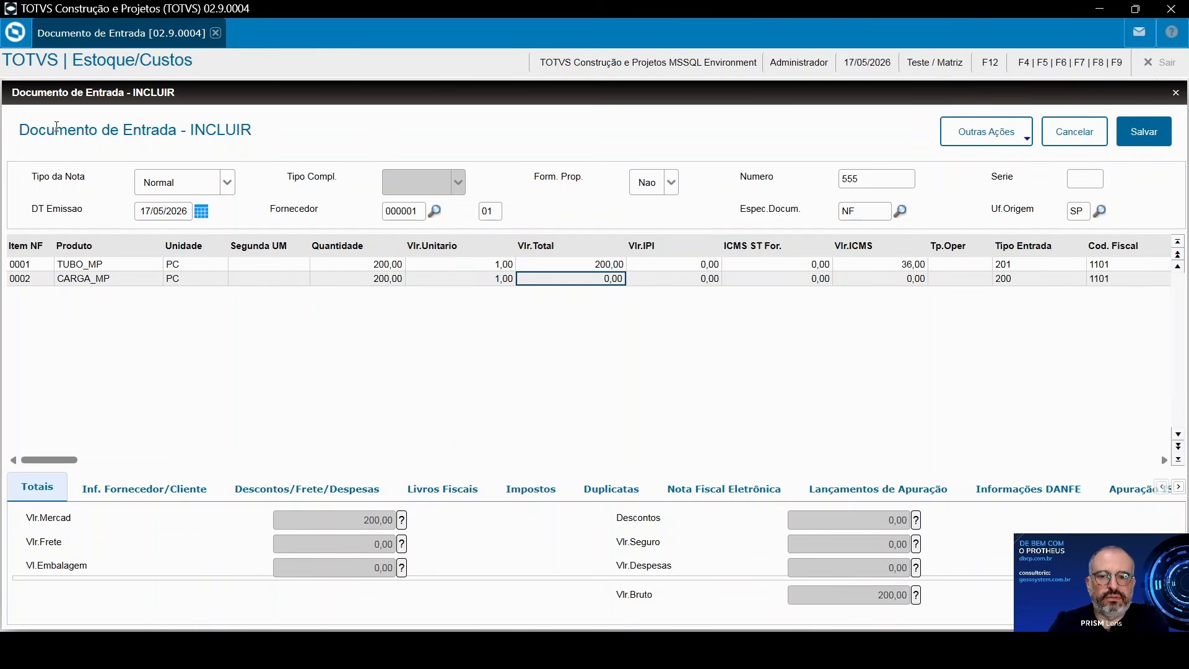
key(Return)
key(Return)
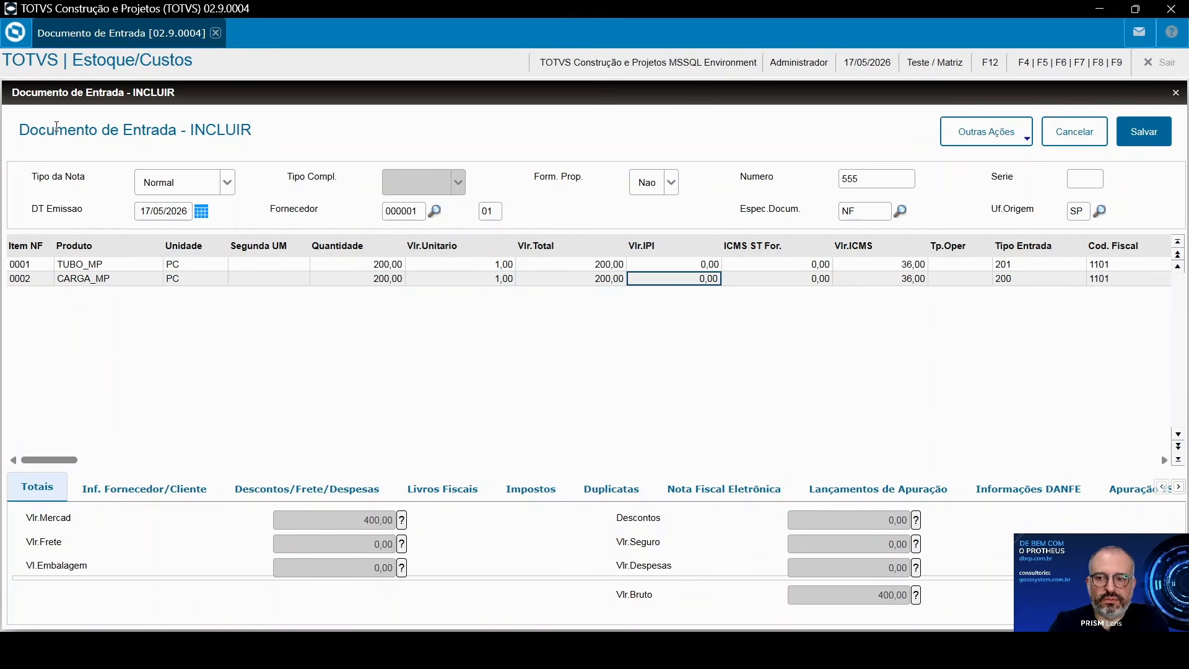
key(Return)
key(Return)
key(Return)
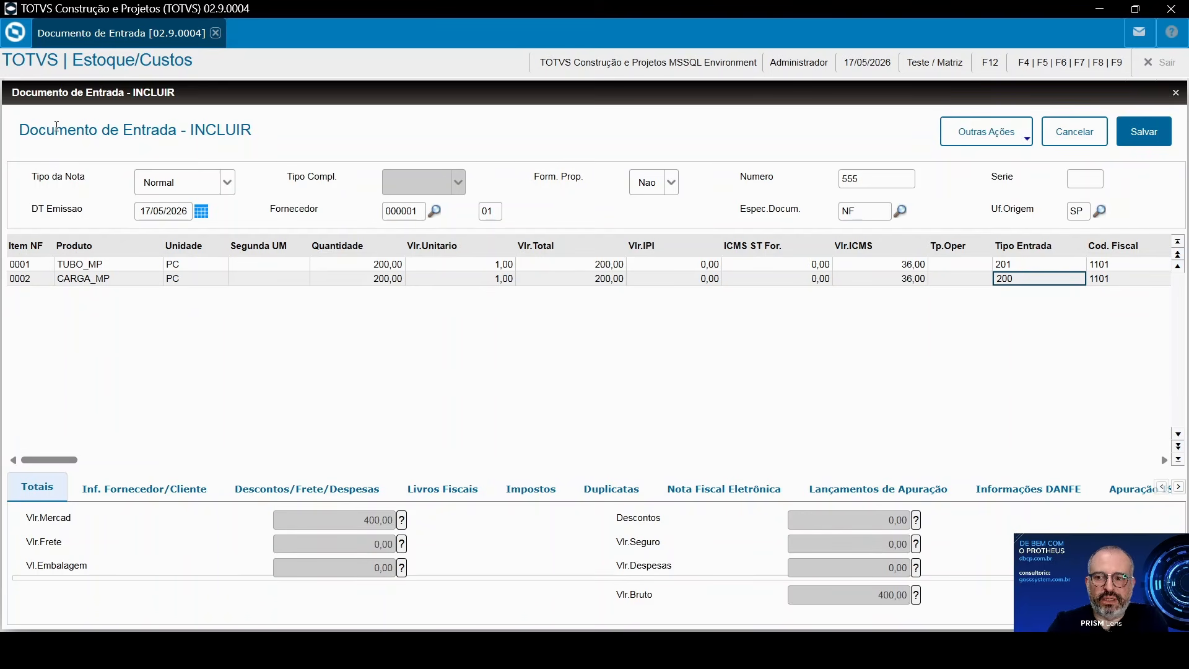
Step: Add item 0003 with product TAMPA_MP, quantity 200, unit value 0,50 and total value 100,00
key(Return)
key(Return)
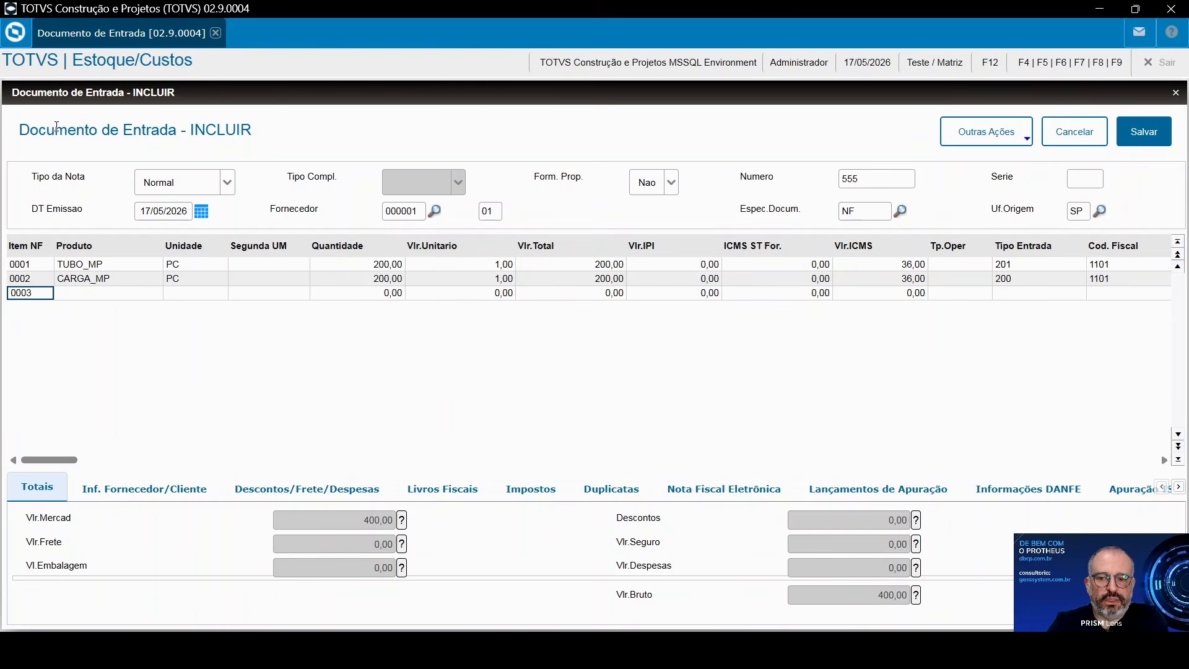
key(Return)
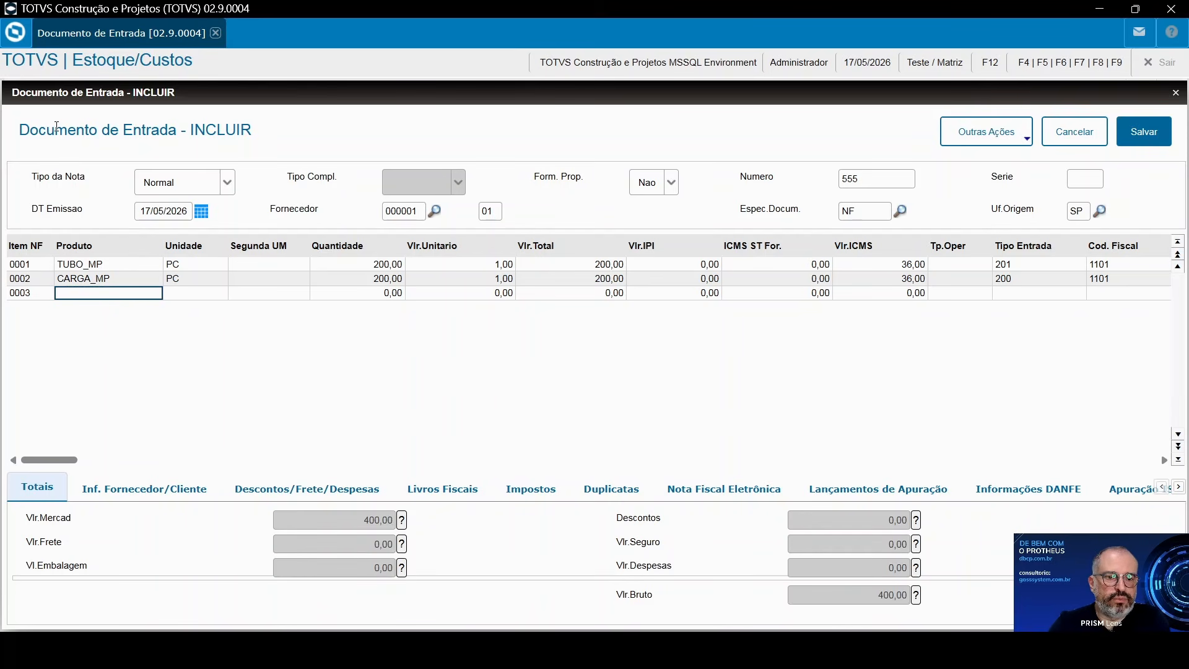
text(TAMPA_MP)
key(Return)
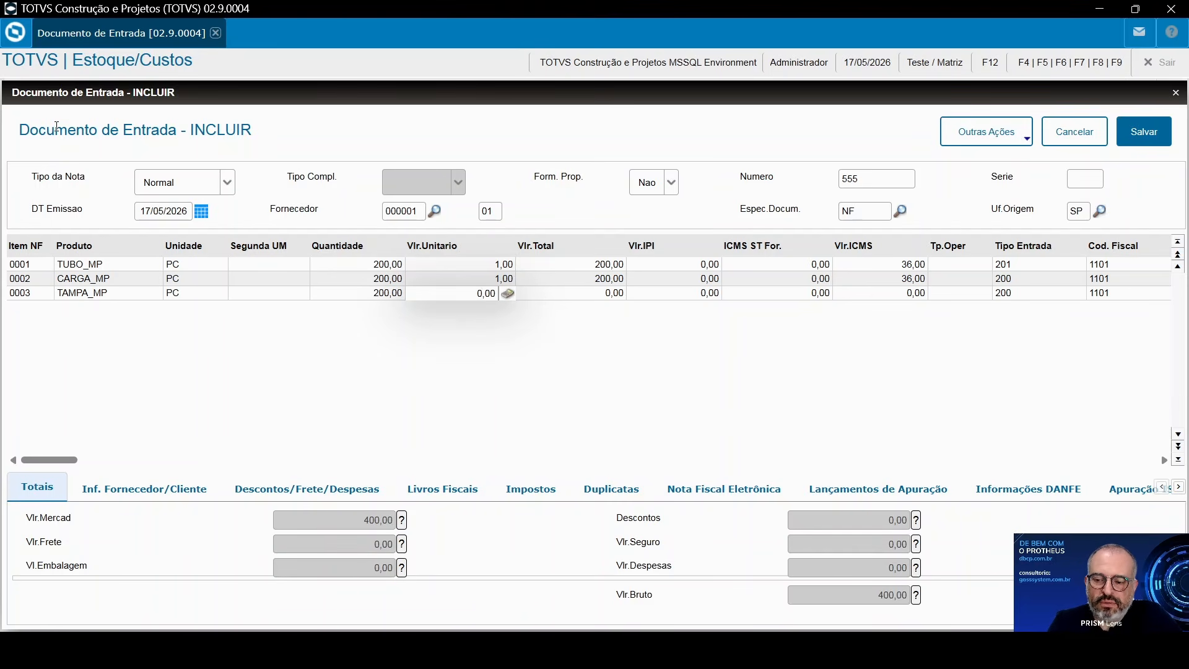
text(0,5)
key(Return)
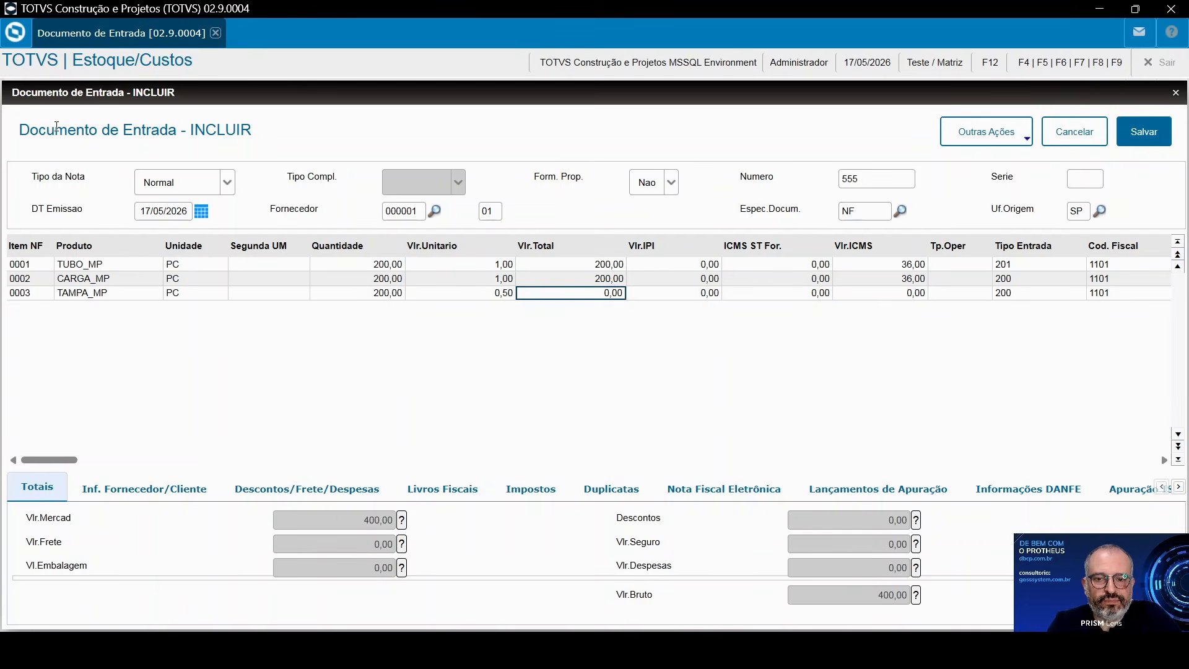
text(100)
key(Return)
key(Return)
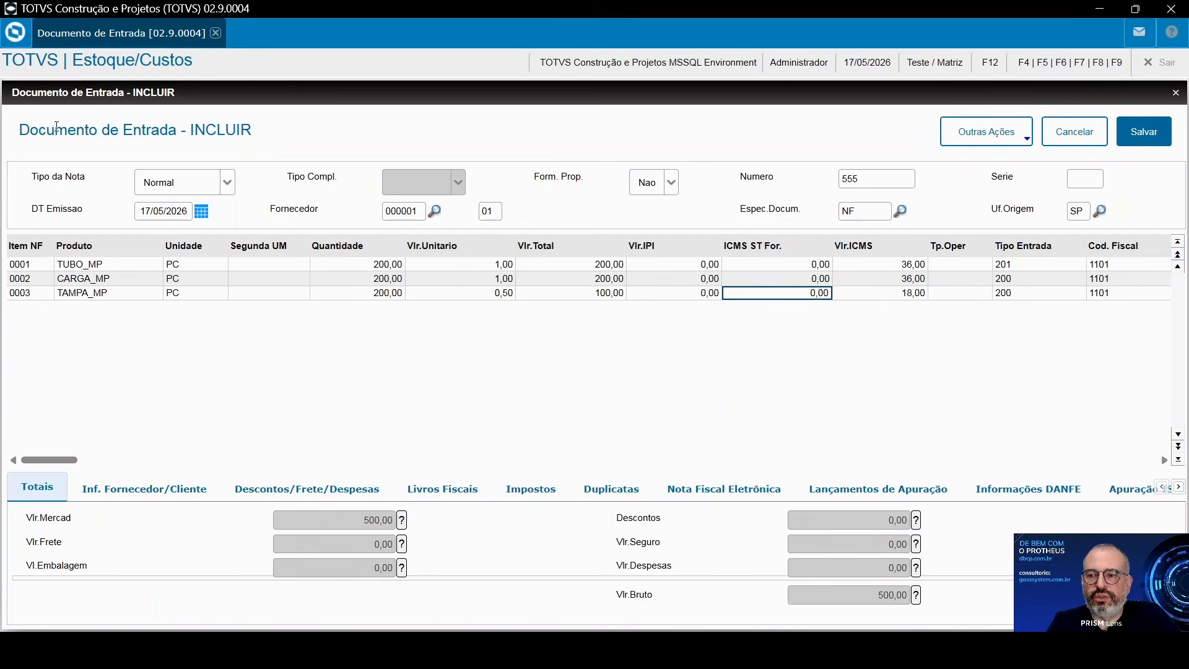
key(Return)
key(Return)
key(Return)
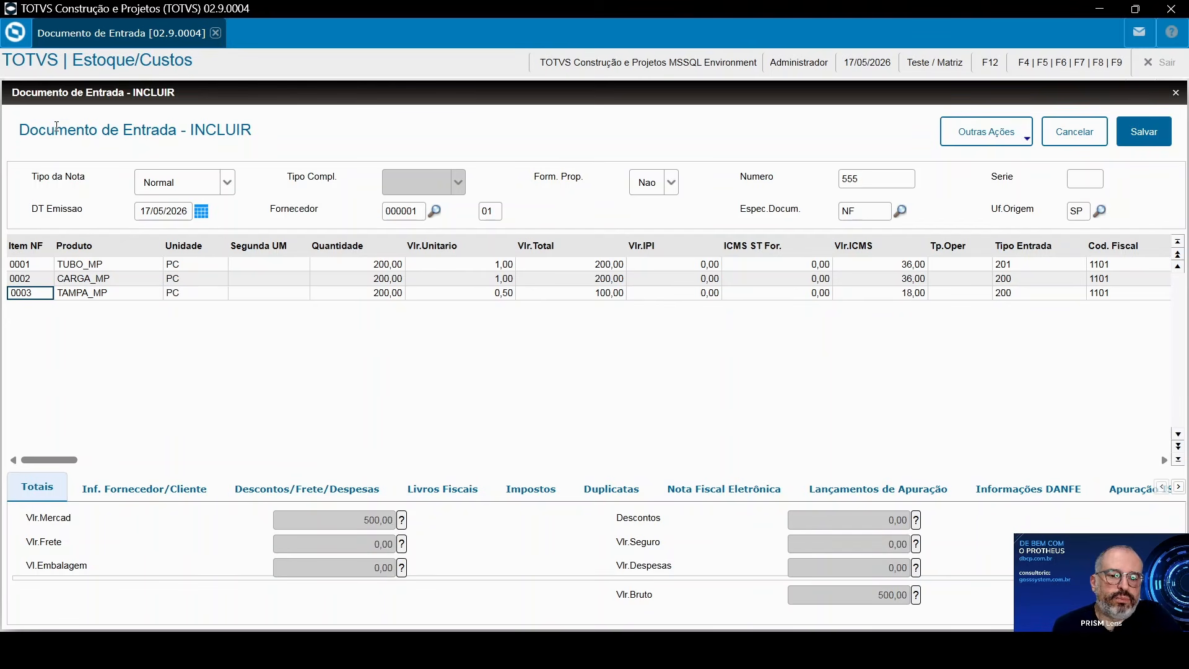
Step: Review the document's discounts and freight, Livros Fiscais and Totais data, and save the entry document
click(311, 491)
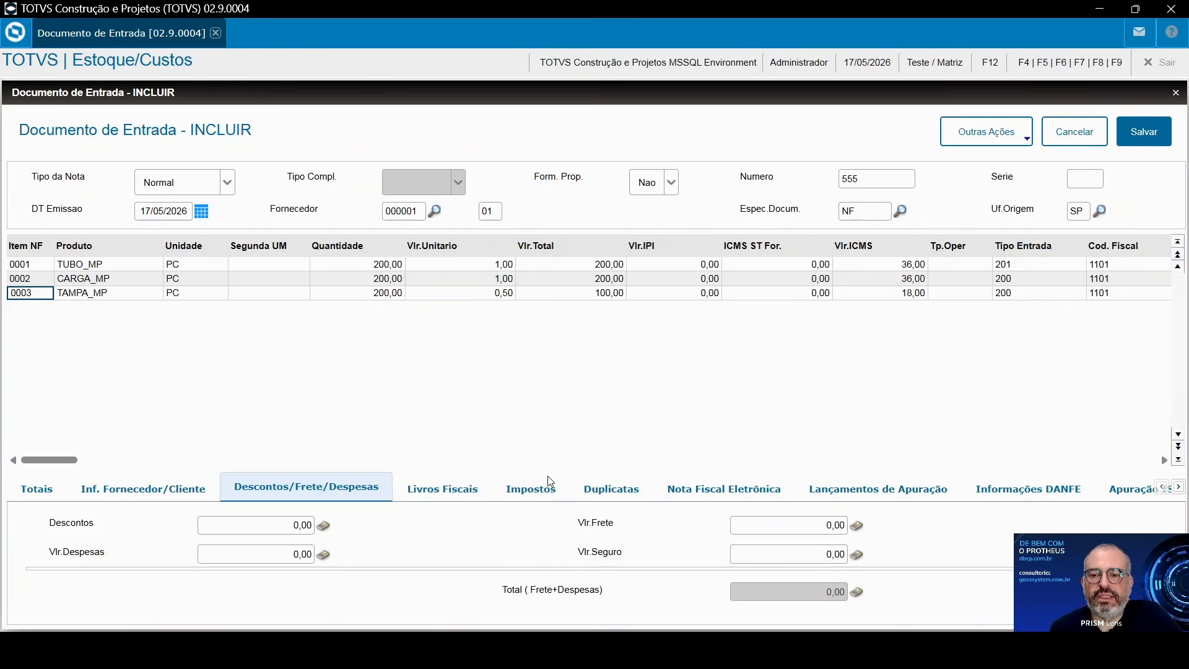
click(425, 497)
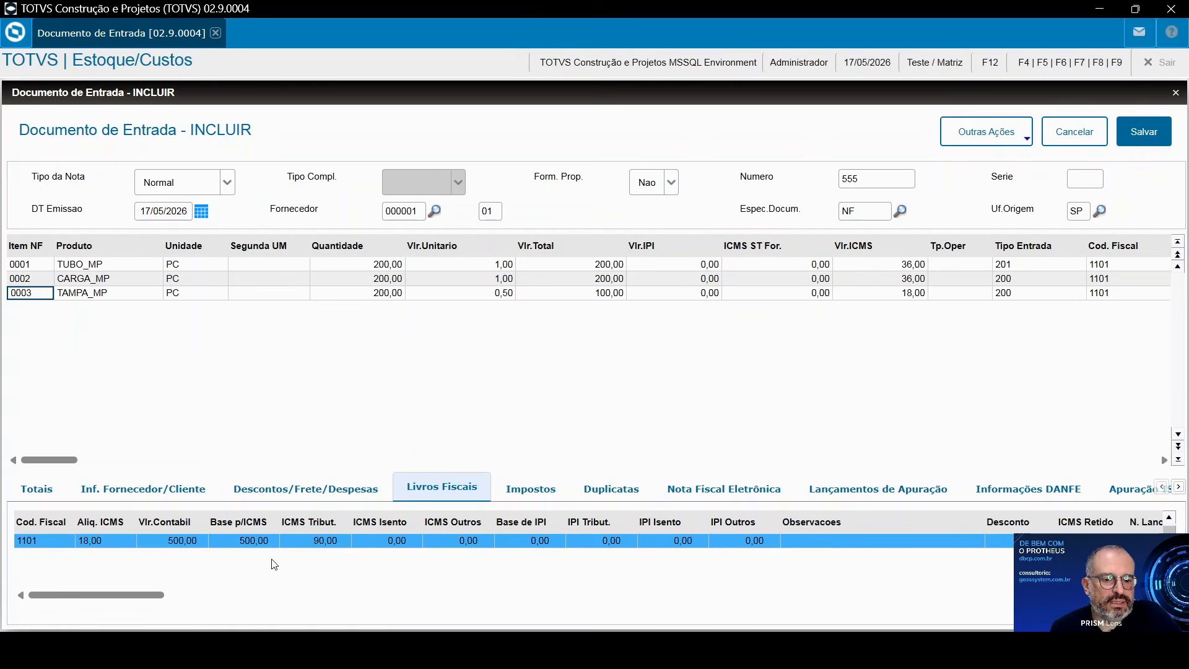
click(35, 491)
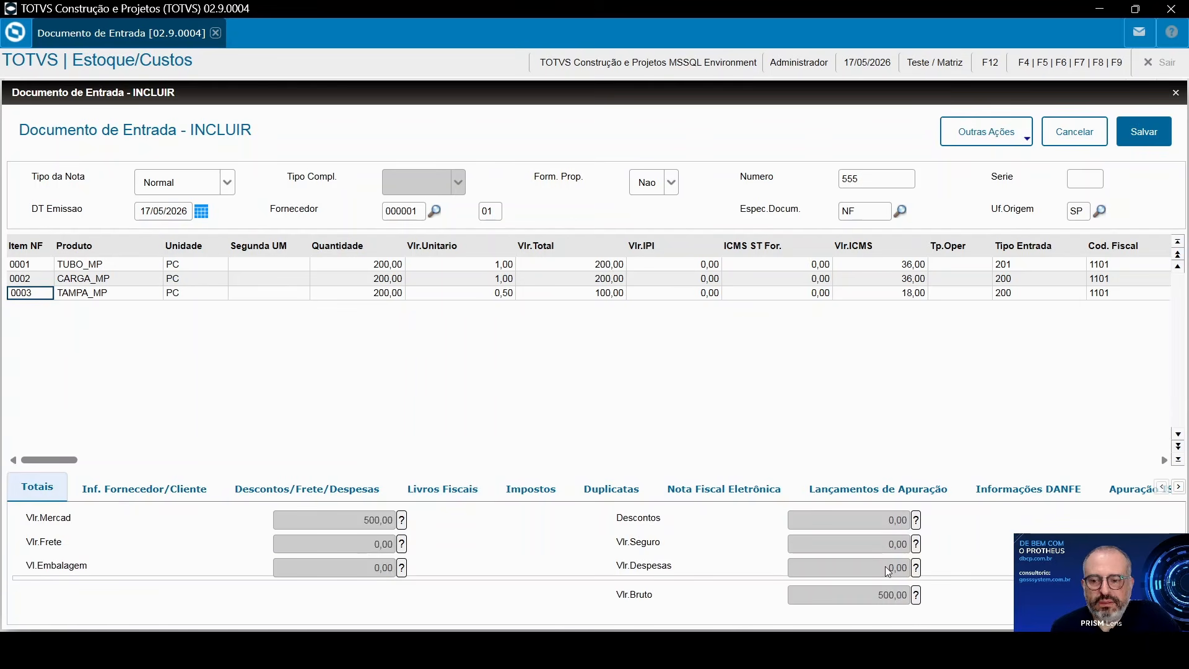
click(1127, 142)
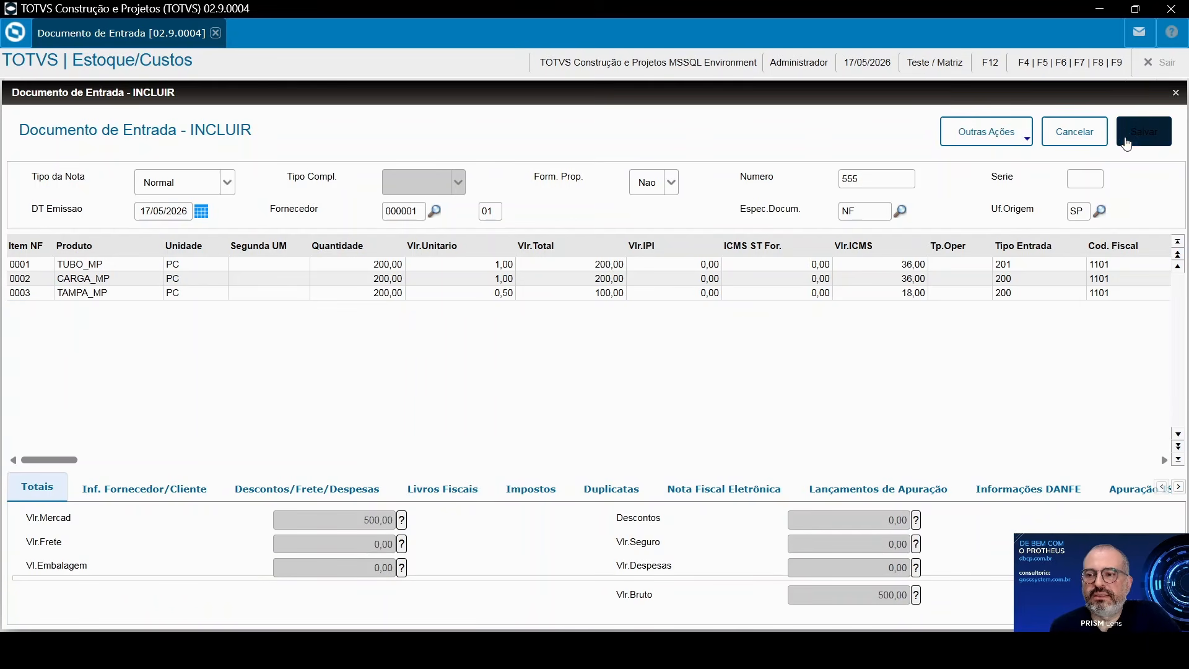
key(Return)
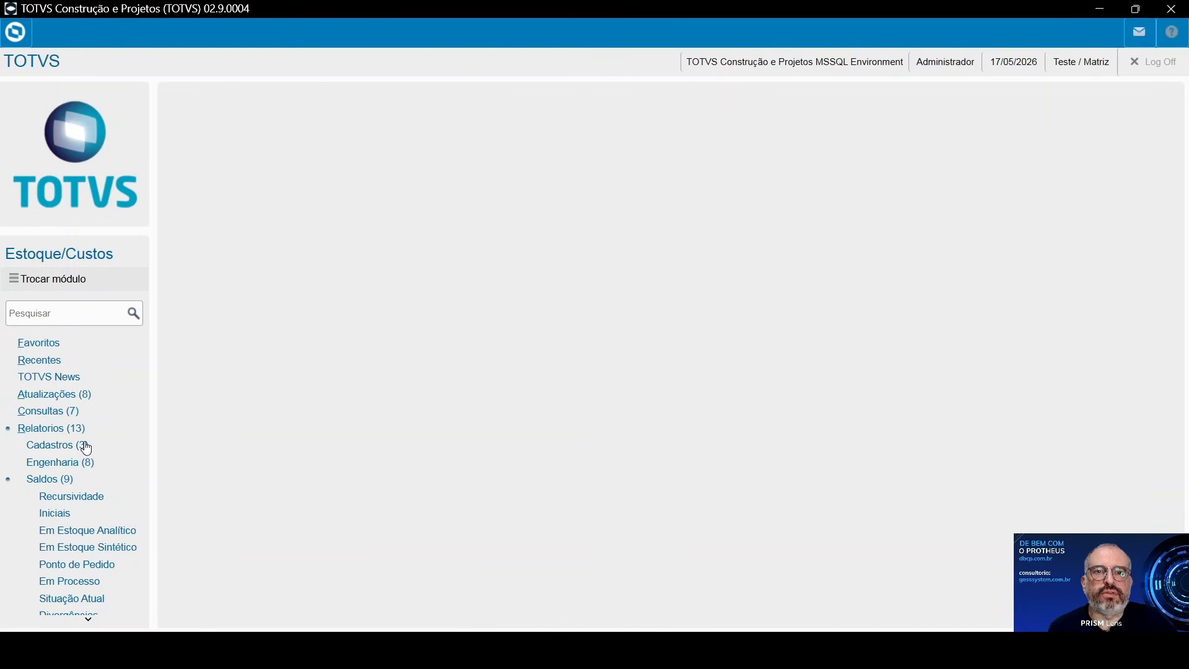
Step: Open the Em Estoque Analítico report among the Saldos reports and review its parameters, including the product group range and balance options
click(60, 536)
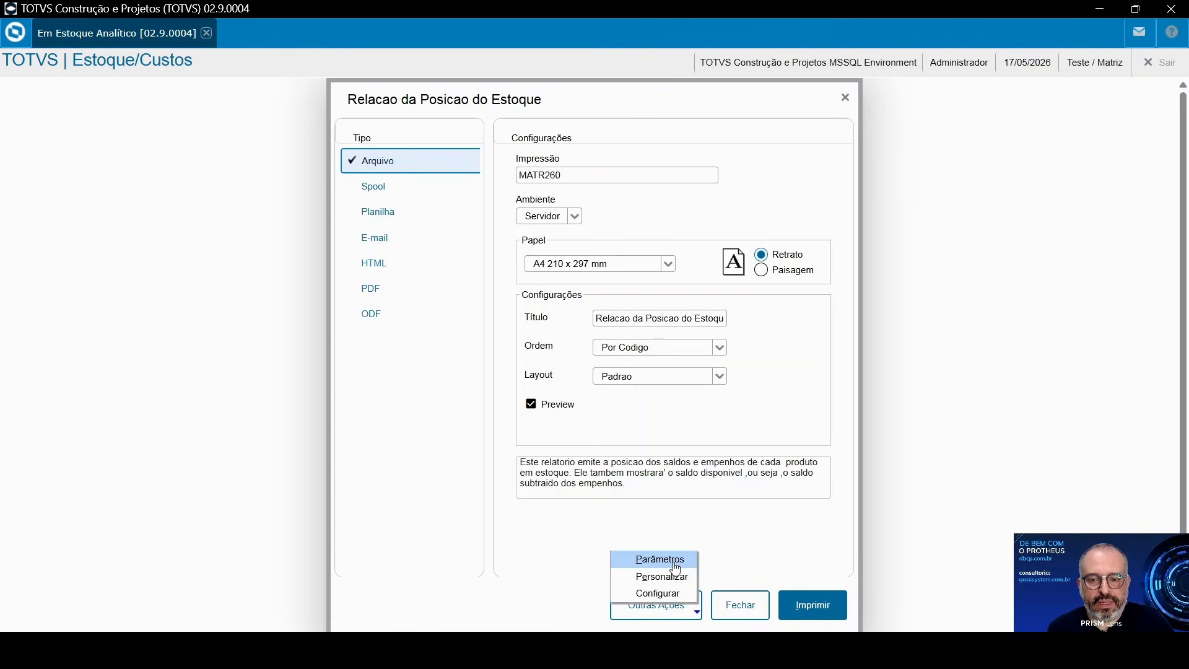
click(673, 561)
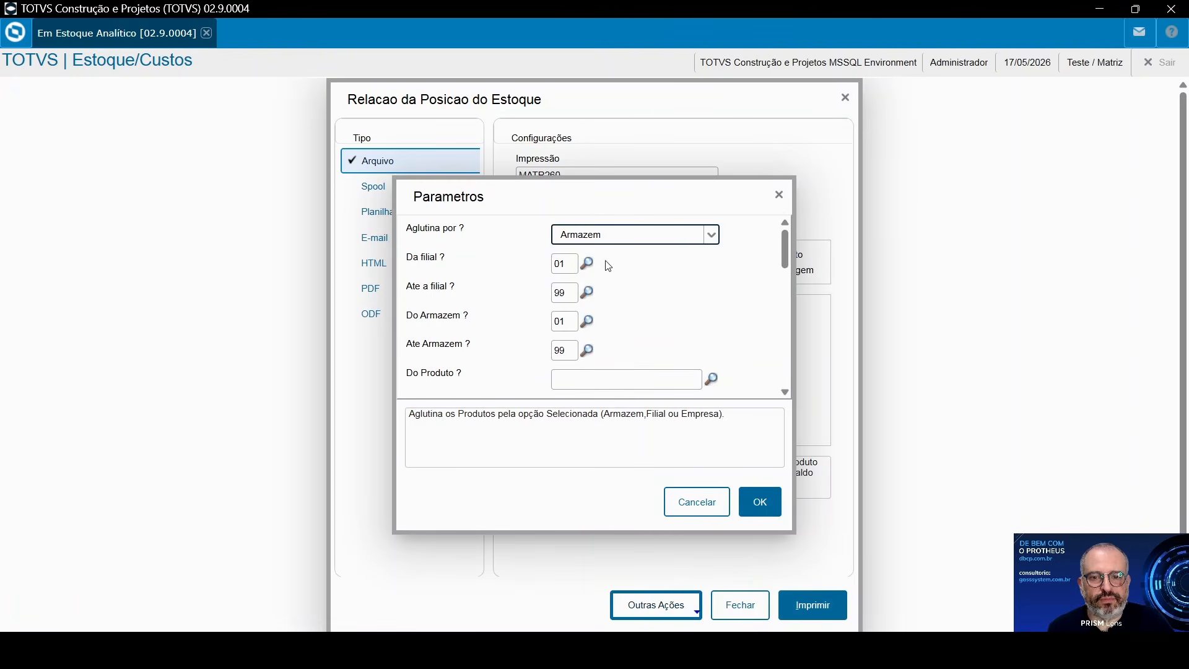
scroll(786, 276, down, 3)
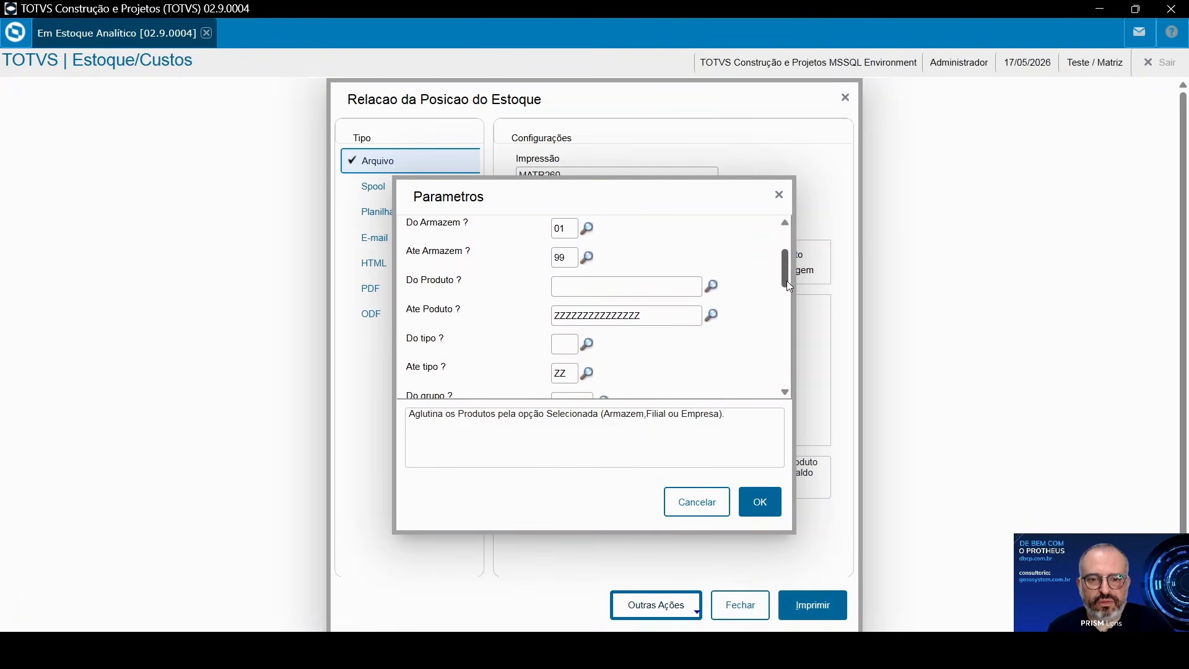
scroll(788, 270, down, 4)
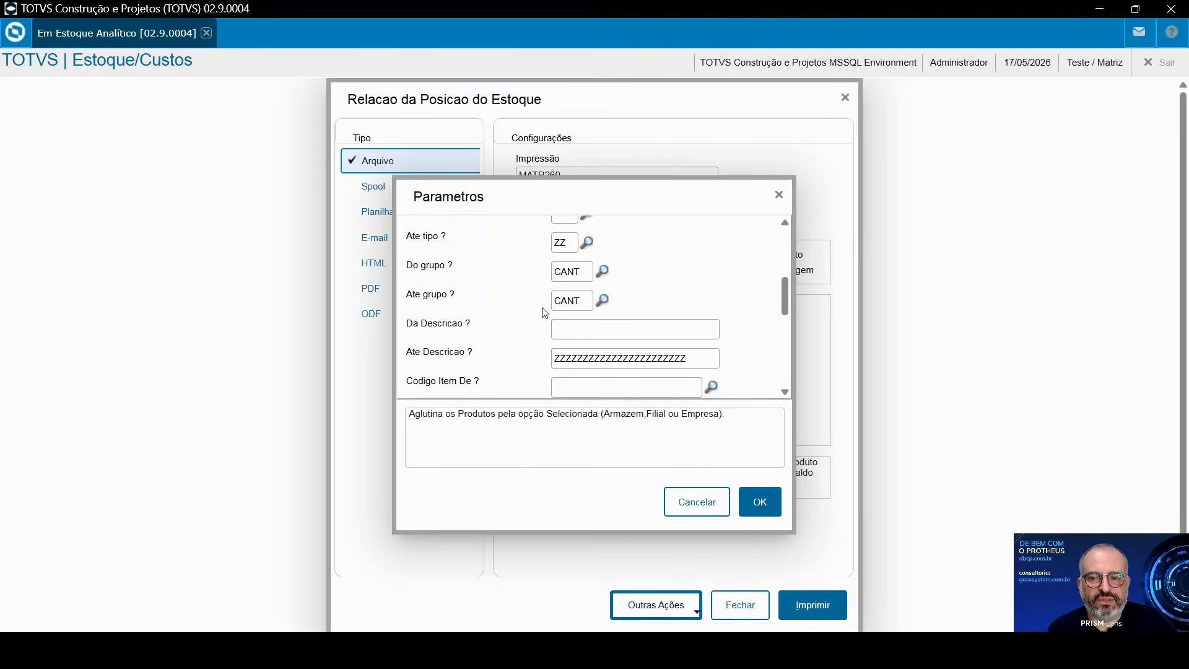
scroll(785, 299, down, 1)
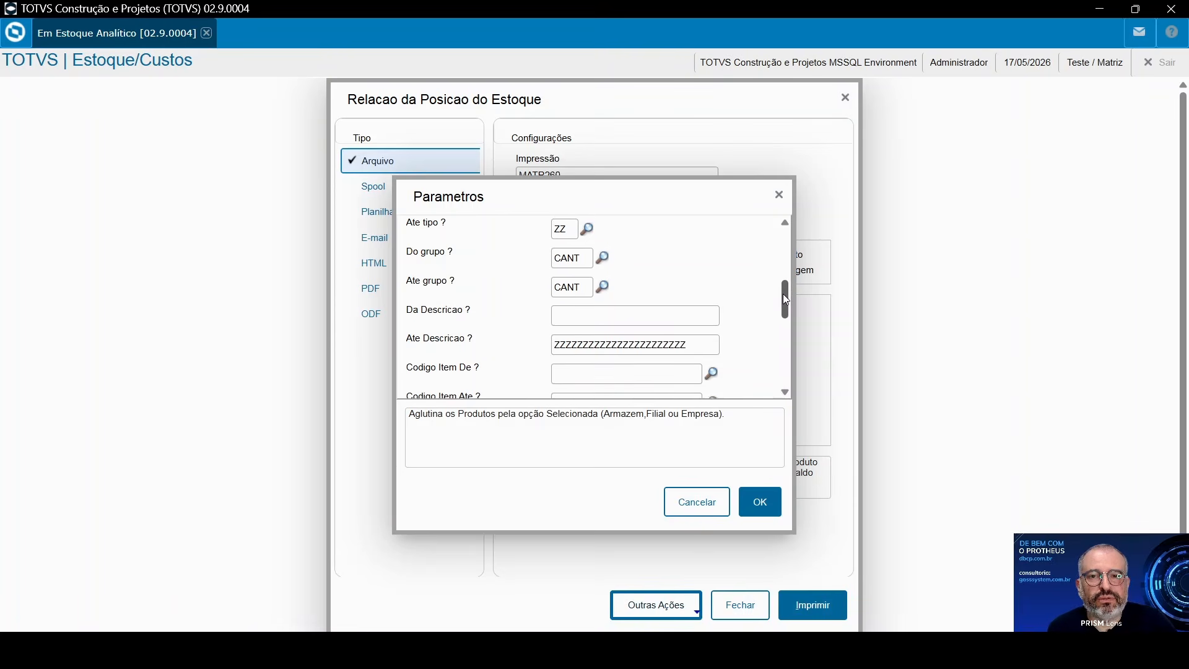
scroll(786, 299, down, 5)
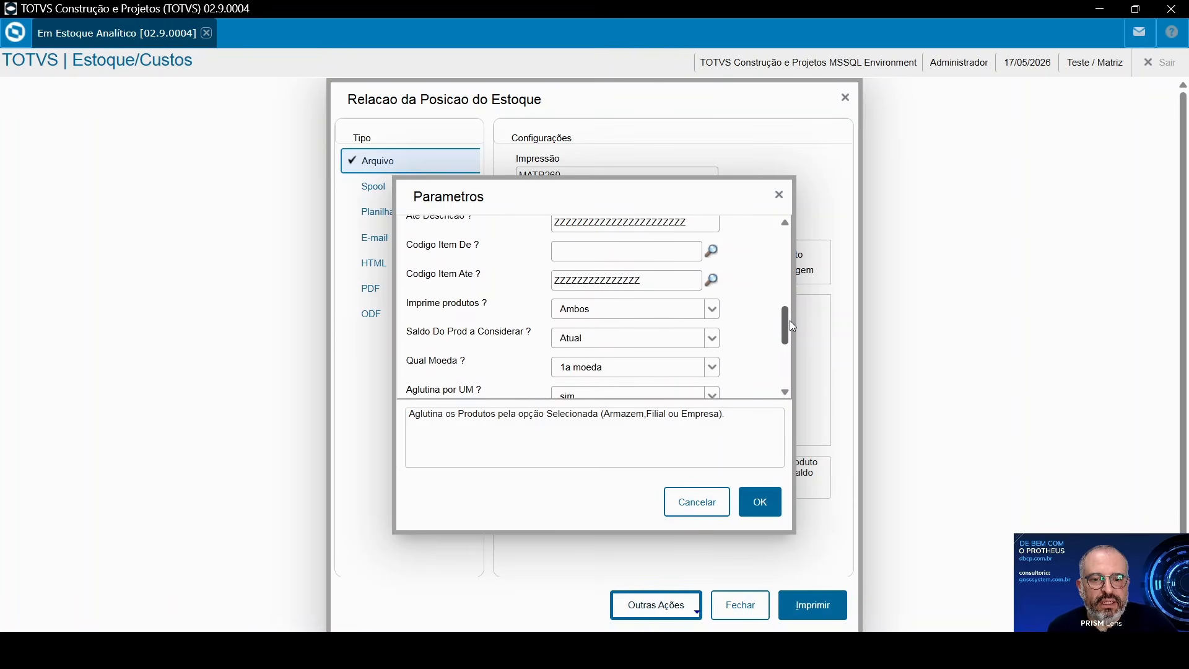
scroll(790, 321, down, 1)
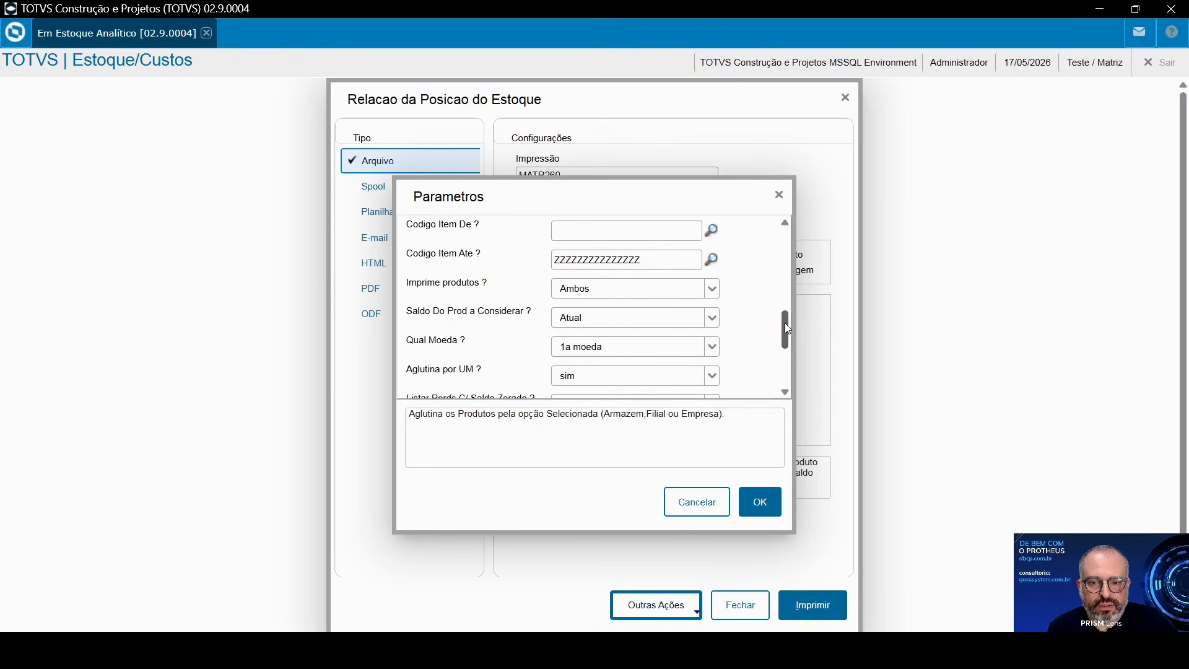
drag(786, 322, 786, 345)
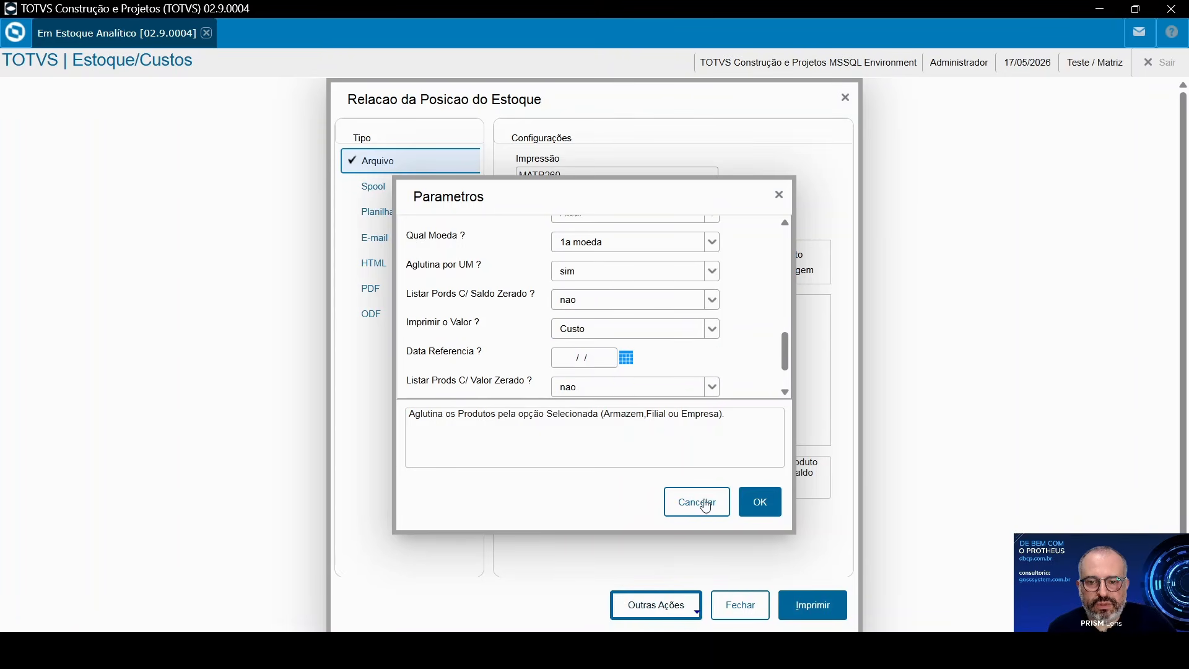
Step: Confirm the report parameters and print the Relacao da Posicao do Estoque report, overwriting the existing MATR260.rpt file
click(763, 509)
click(811, 606)
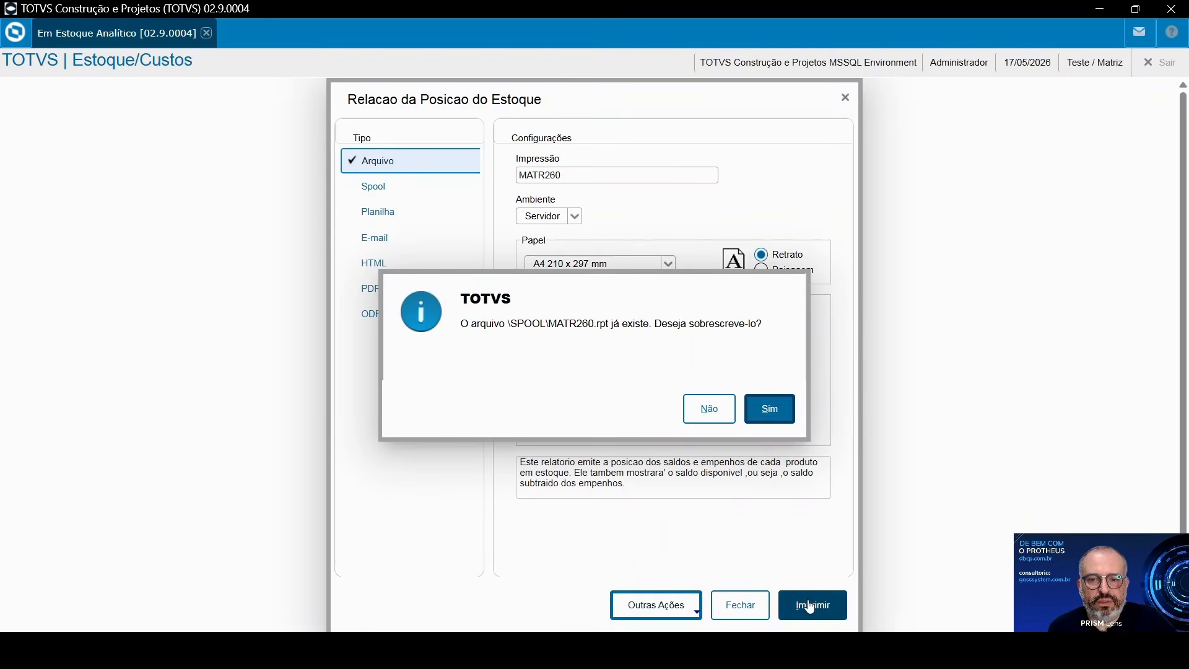
click(768, 412)
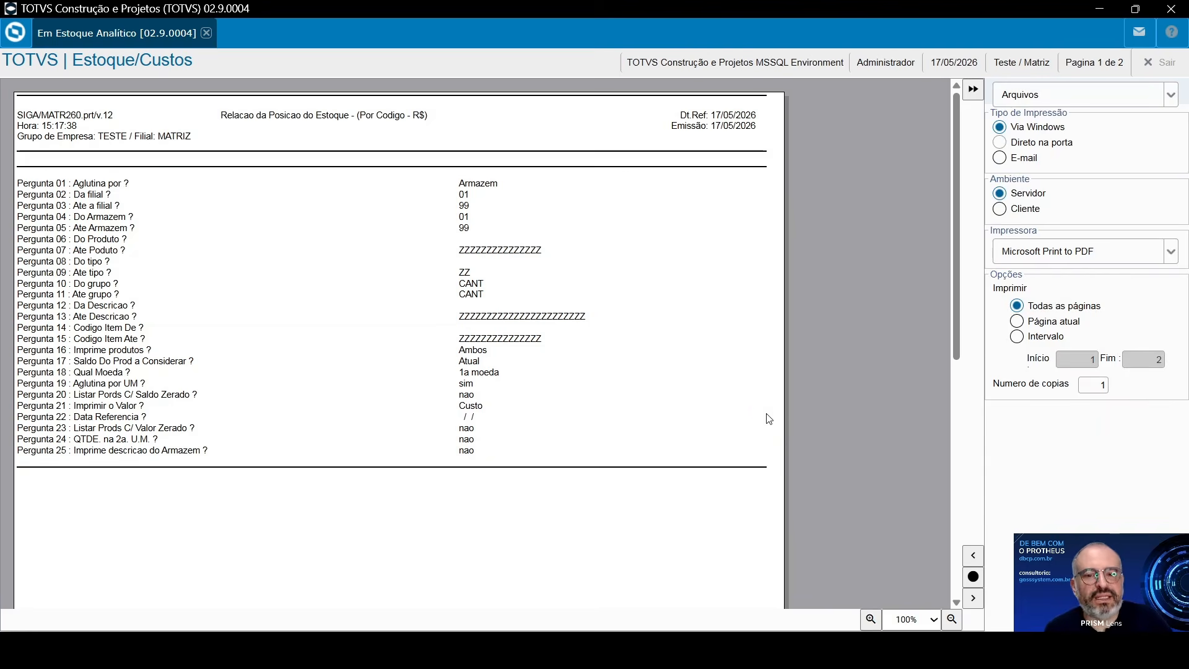
Step: View the second page of the stock position report at full width and examine the raw material balances and values
click(973, 598)
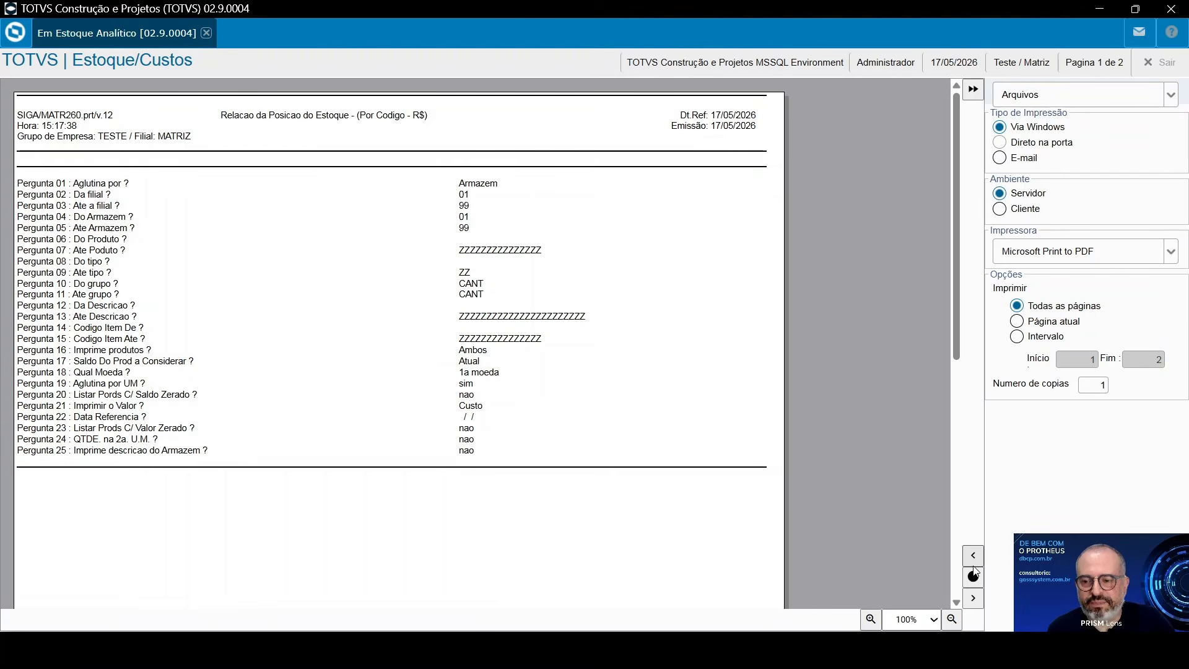
click(971, 89)
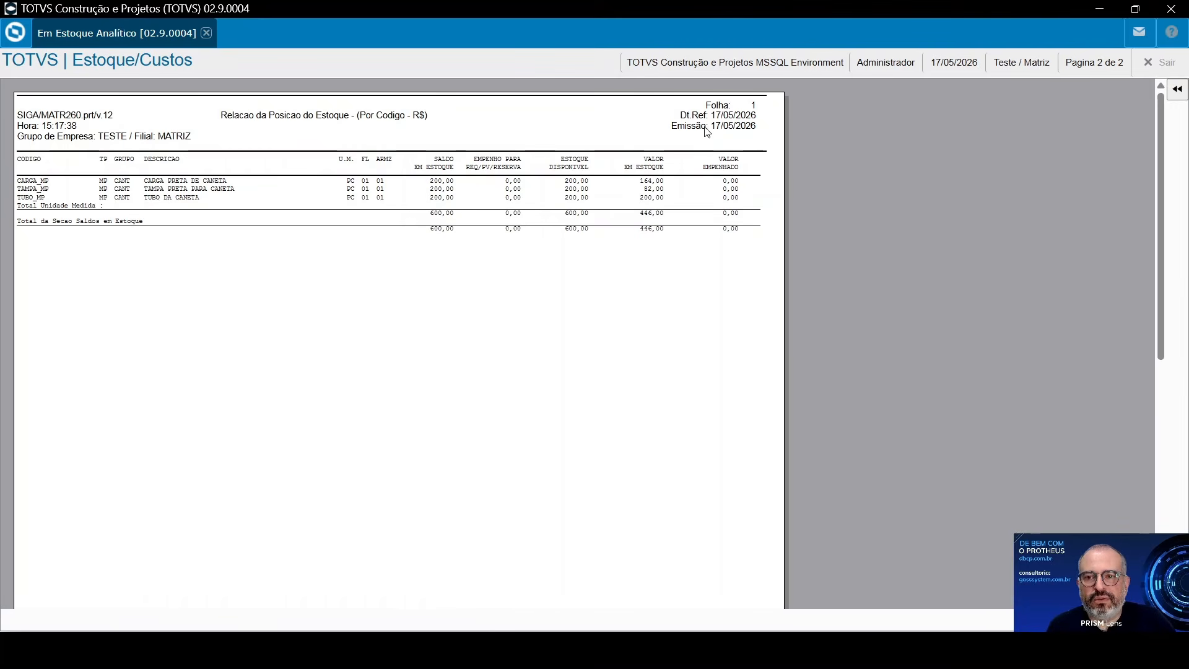
click(397, 186)
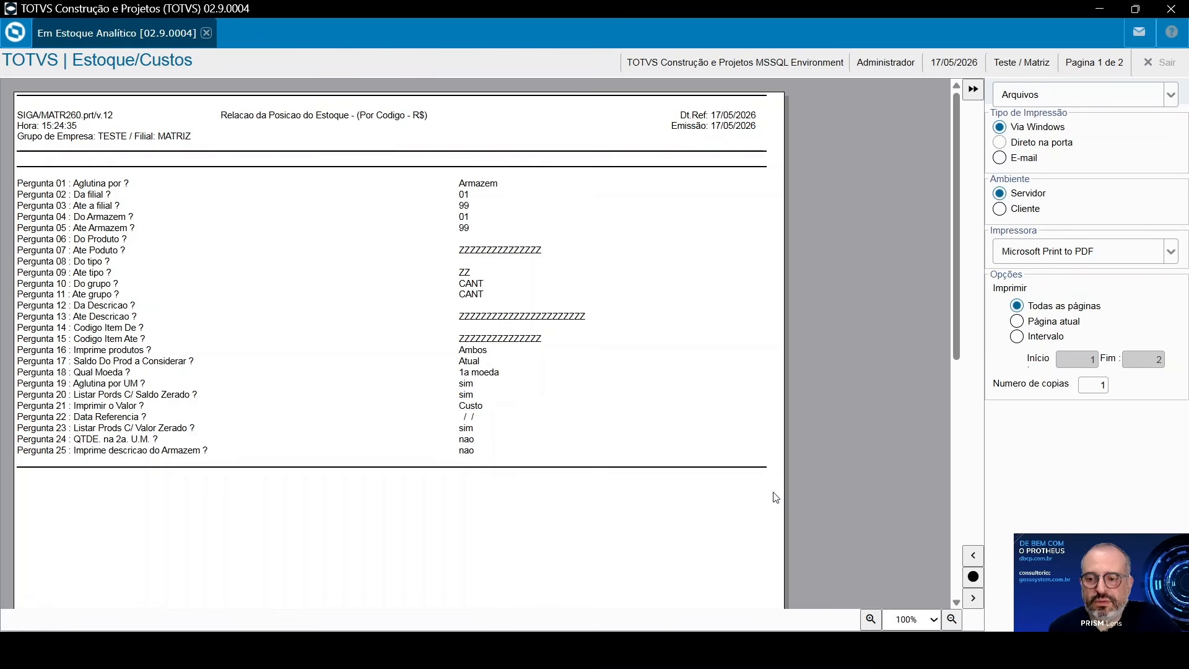
Step: Examine the CANTPRETA_PA balances on page 2 of the regenerated stock position report at higher magnification, and close the report
click(972, 598)
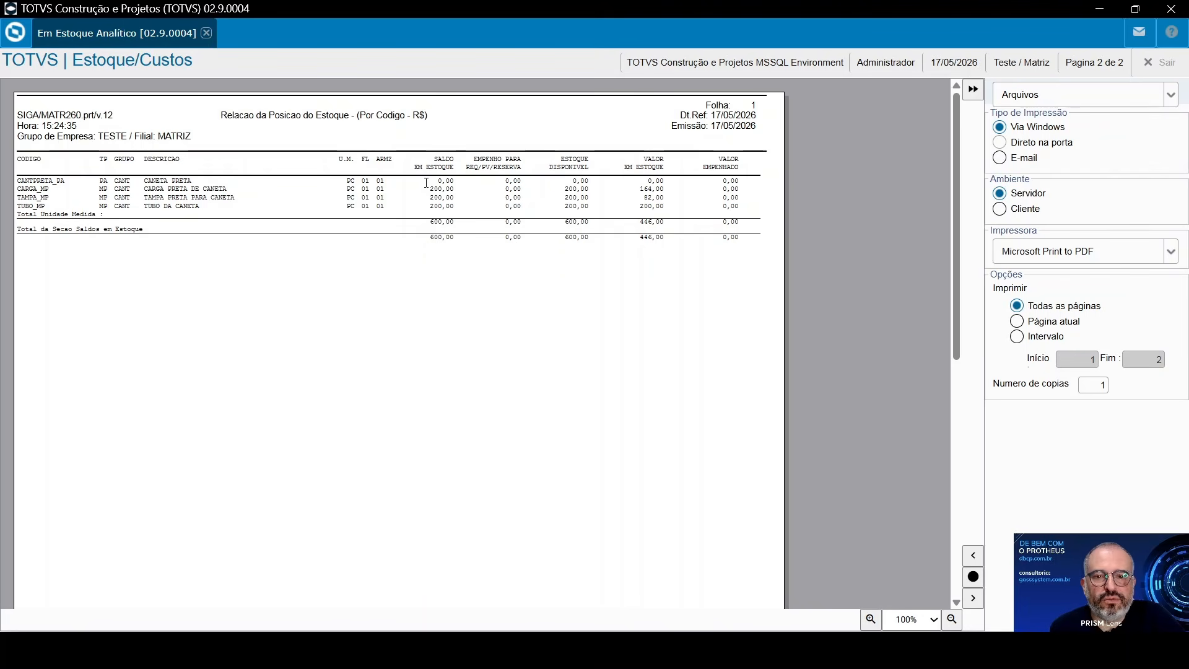
drag(425, 182, 719, 182)
scroll(716, 189, up, 1)
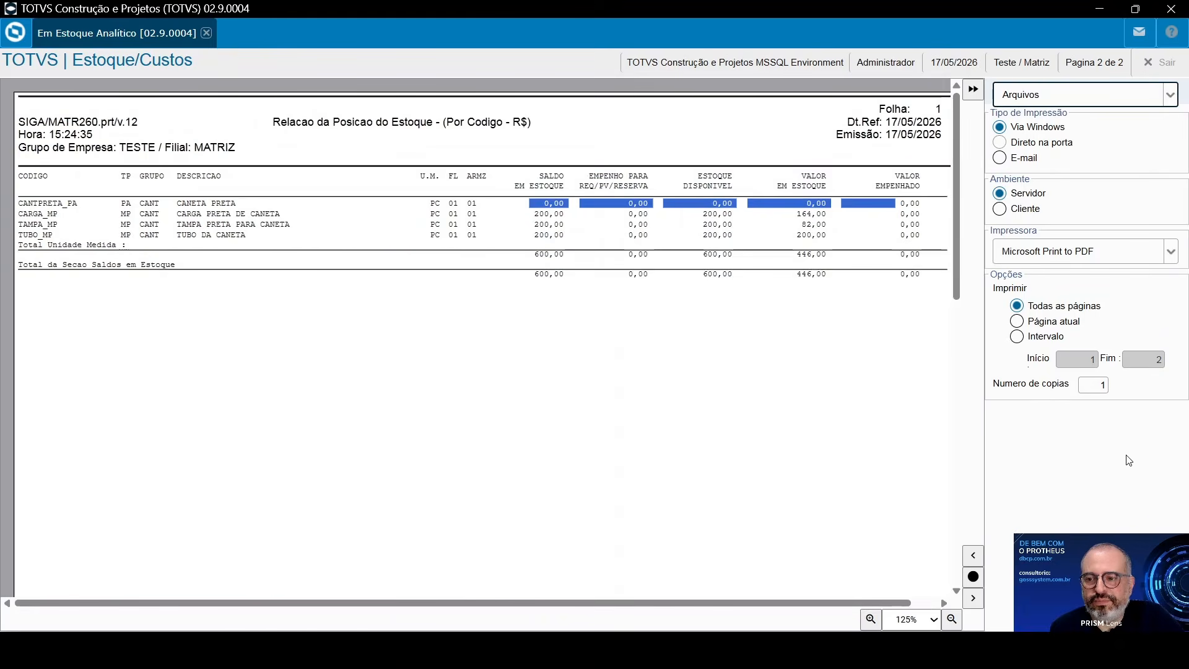
click(973, 88)
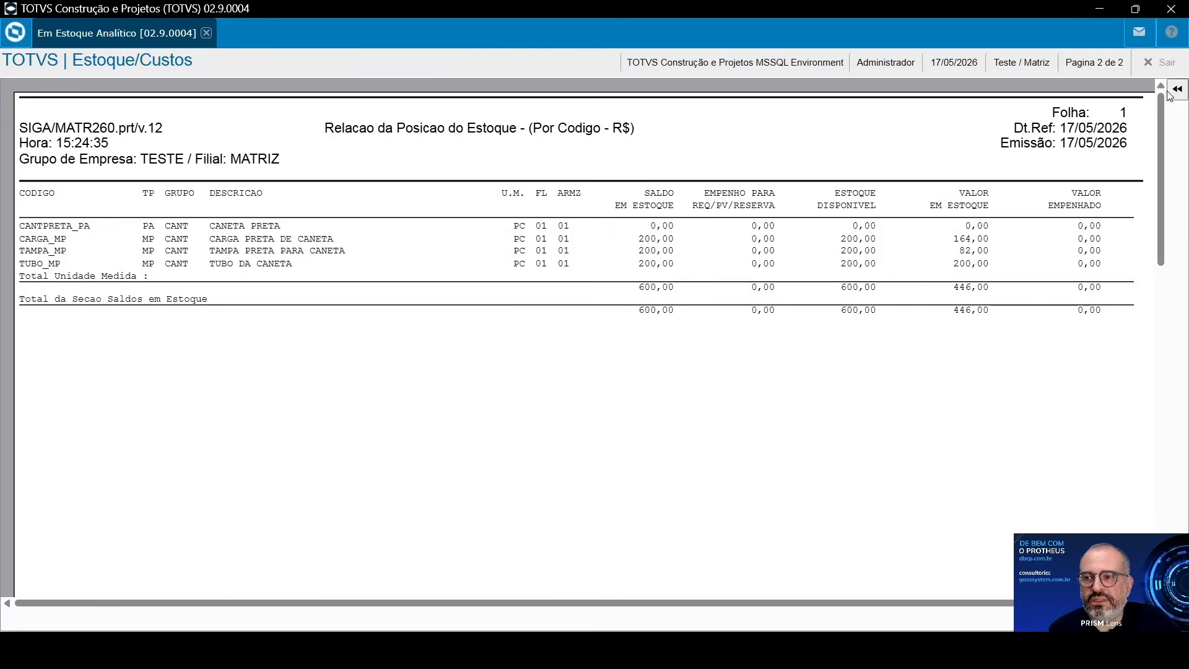
click(1167, 69)
click(770, 415)
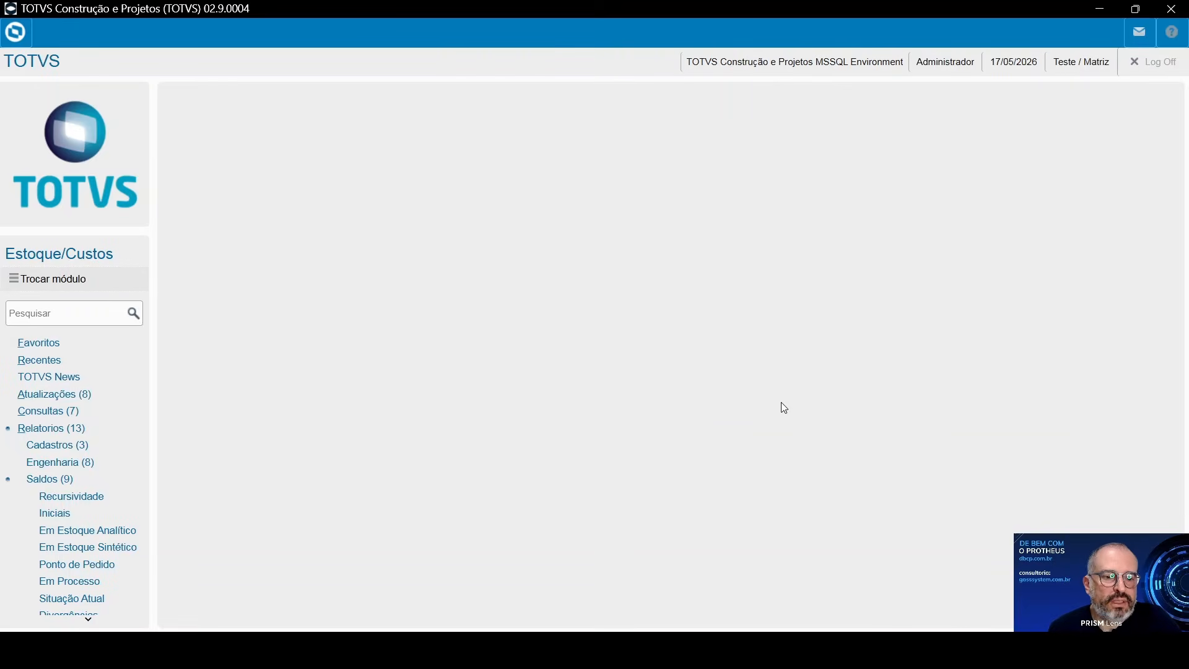
Step: Open the Estruturas routine under Engenharia, review the components of CANTPRETA_PA revision 001, and close the view
click(57, 400)
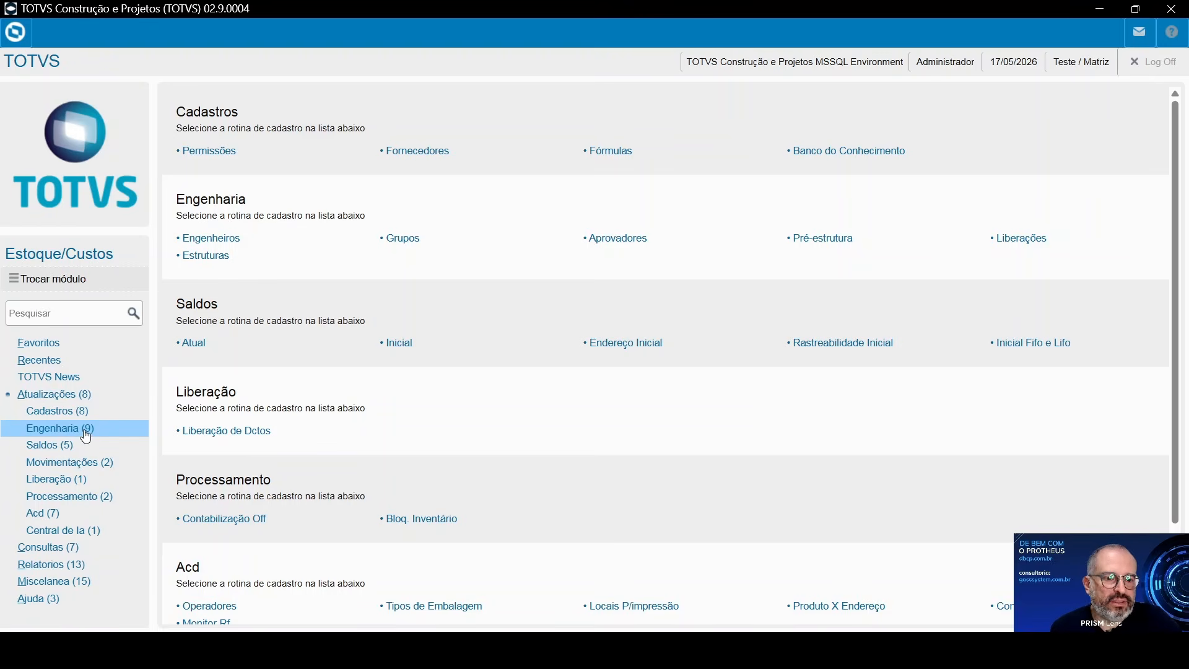
click(85, 436)
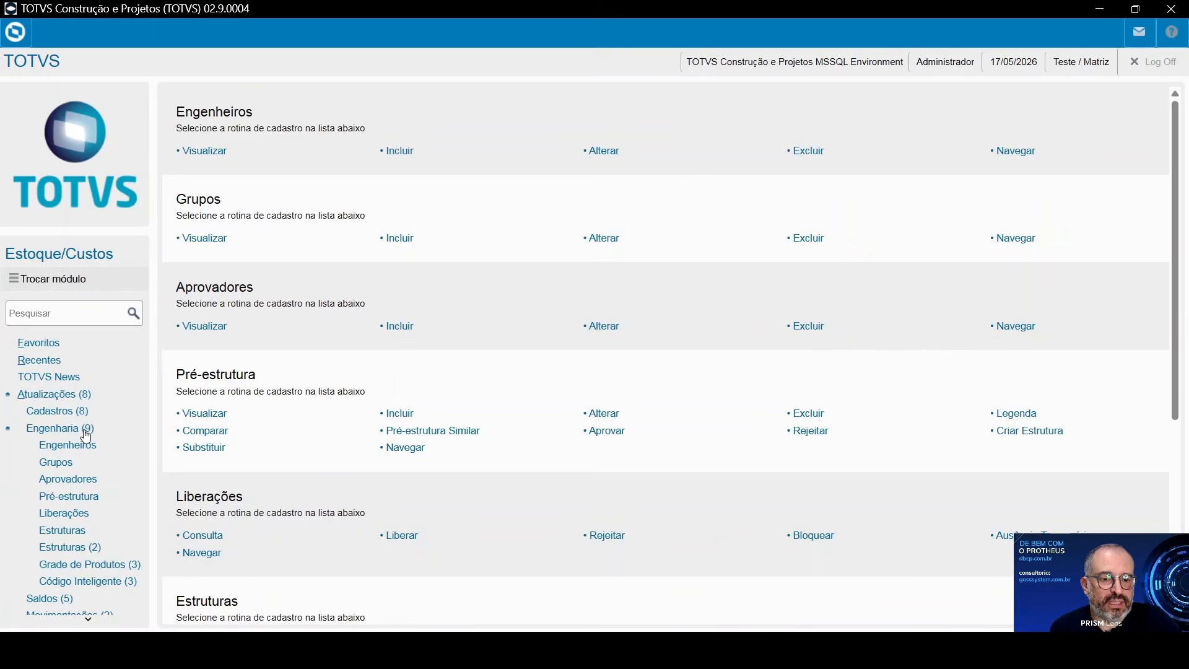
click(81, 499)
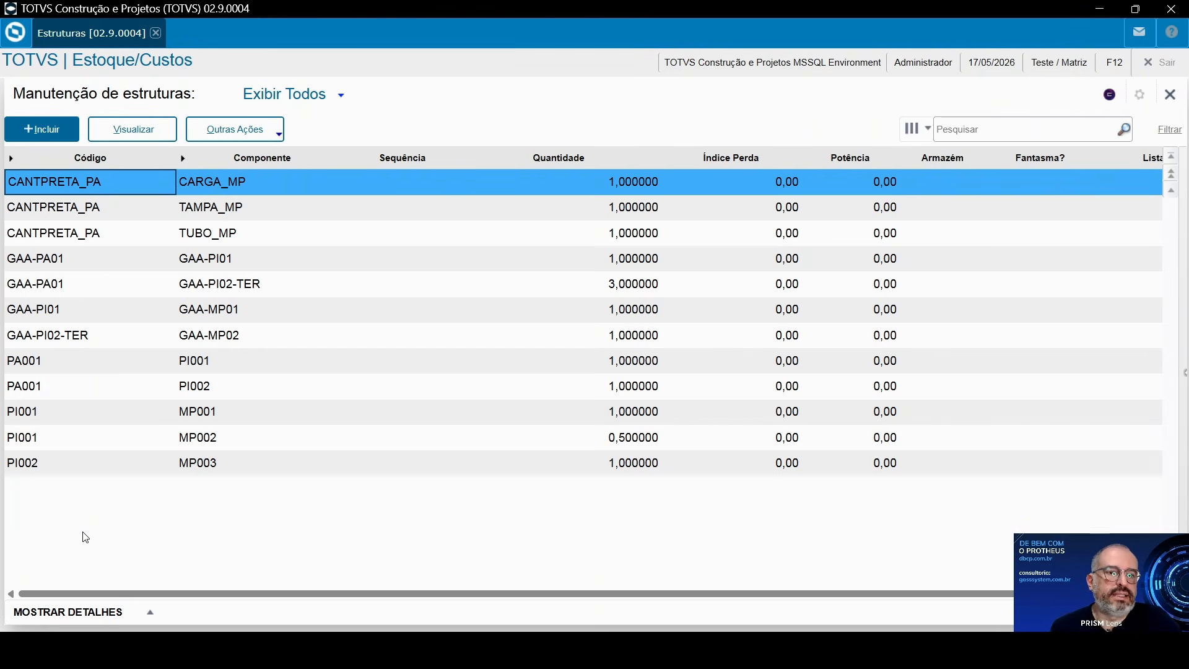
click(142, 132)
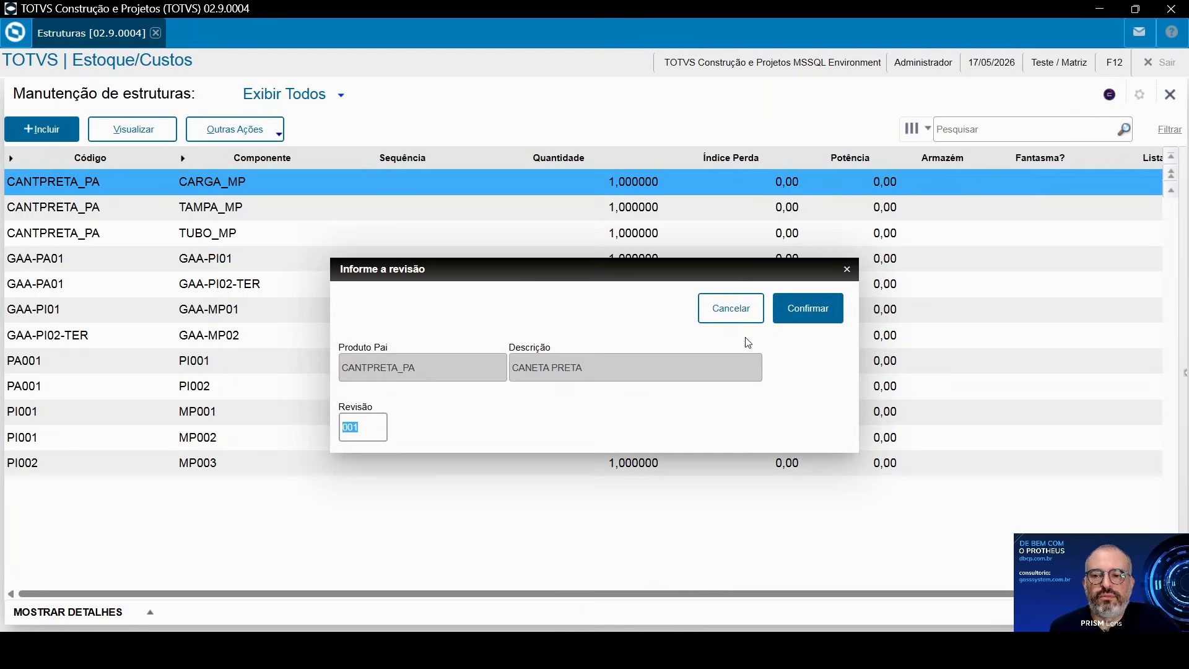
key(Return)
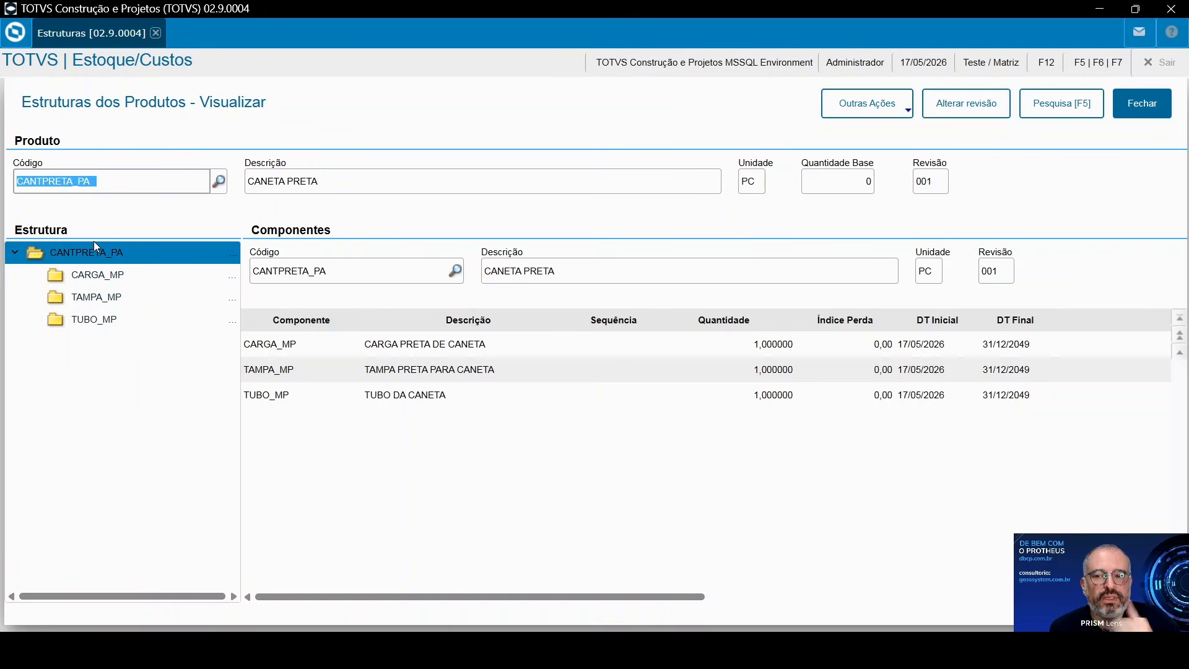
key(Tab)
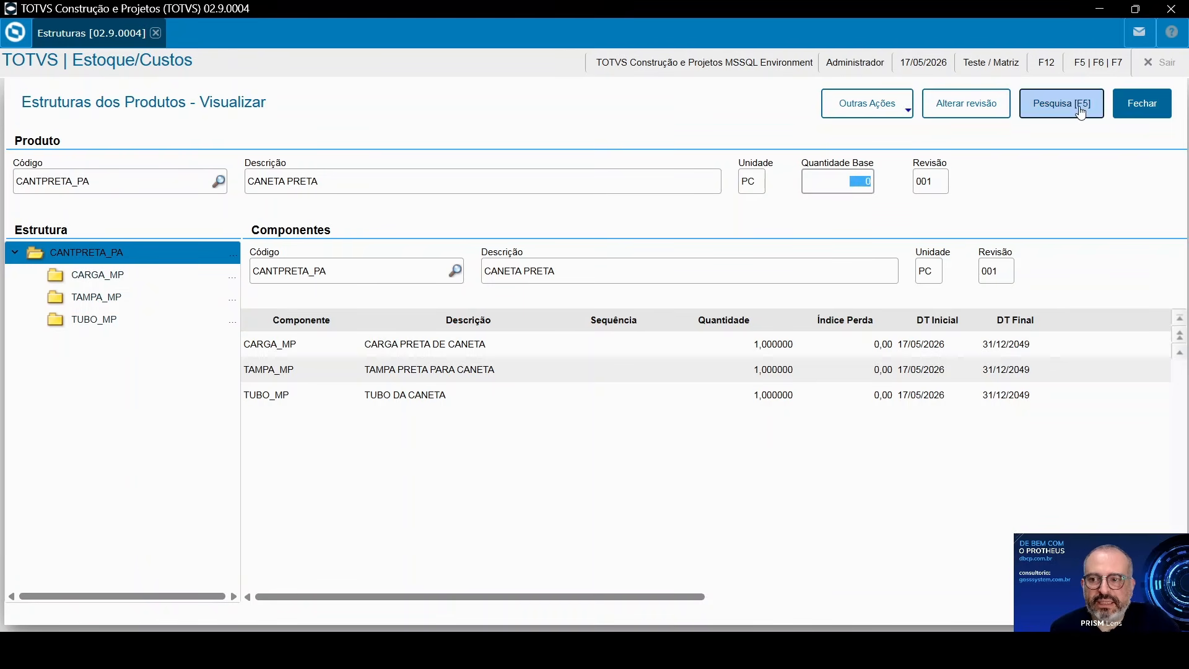
click(1141, 104)
Step: Open the CANTPRETA_PA structure for alteration with its current revision and set Quantidade Base to 1
click(230, 129)
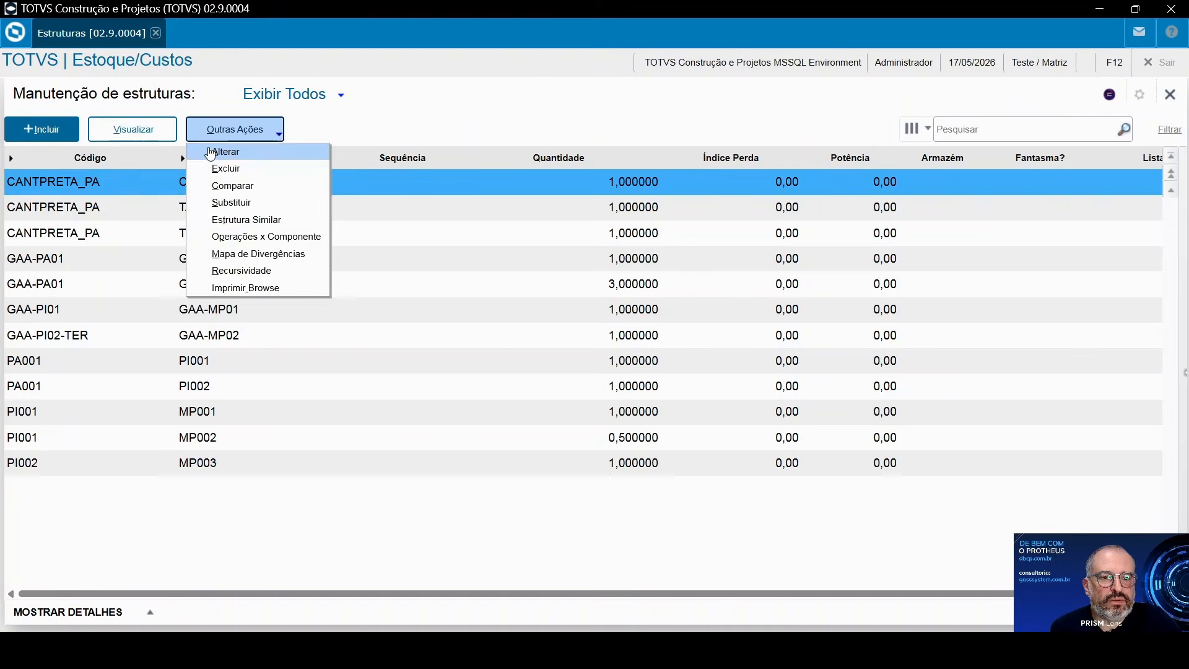
click(211, 153)
click(807, 308)
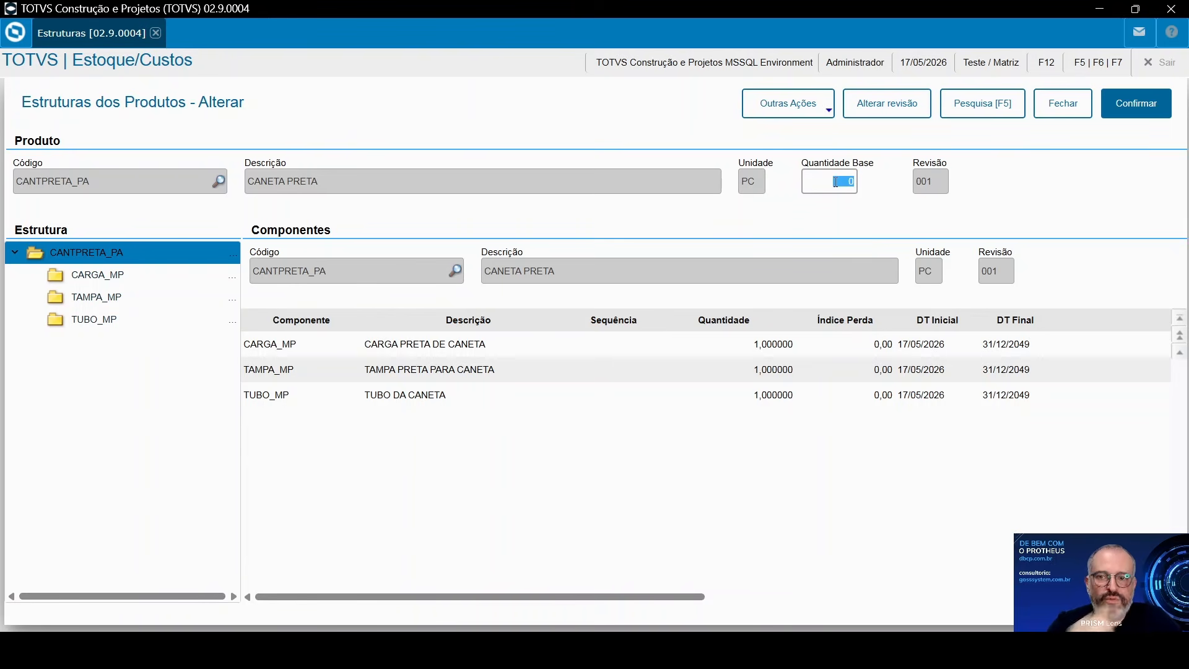
text(1)
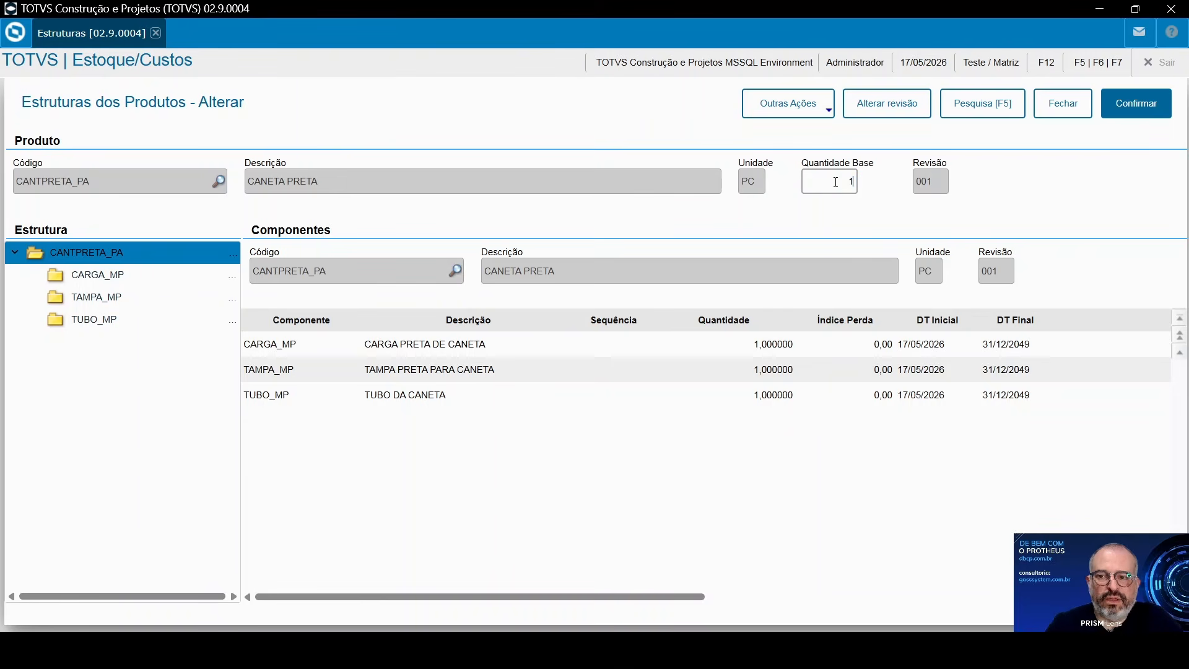
key(Tab)
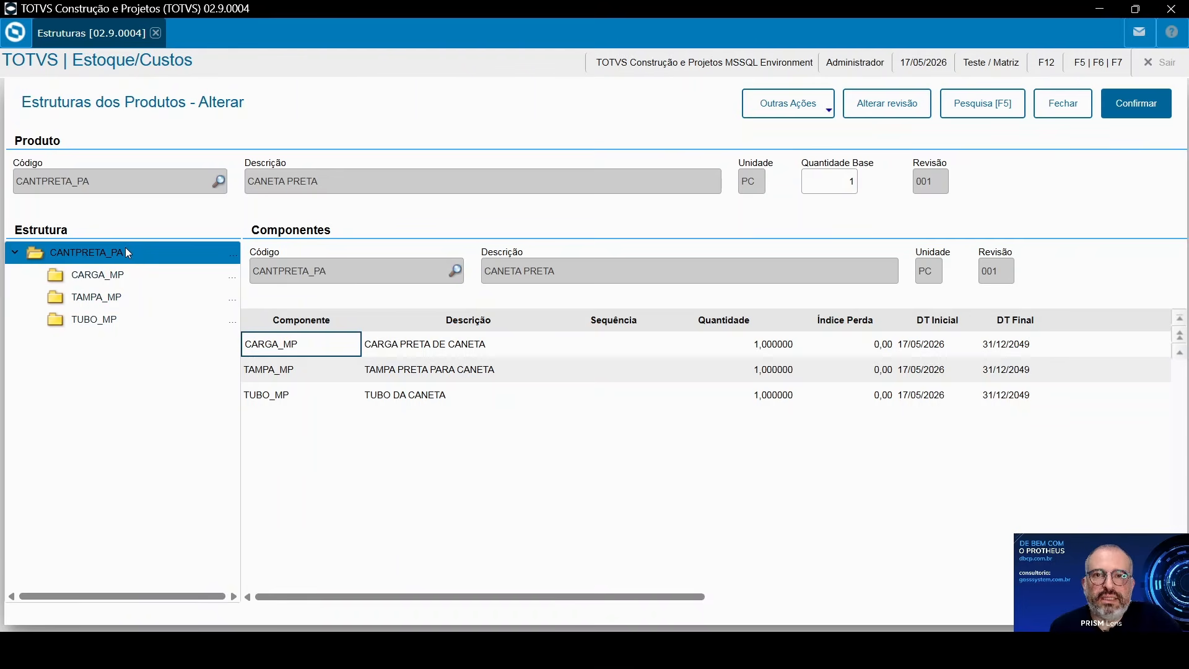
Step: Check the CARGA_MP, TAMPA_MP and TUBO_MP nodes of the structure, and save the altered CANTPRETA_PA structure
click(105, 277)
click(103, 301)
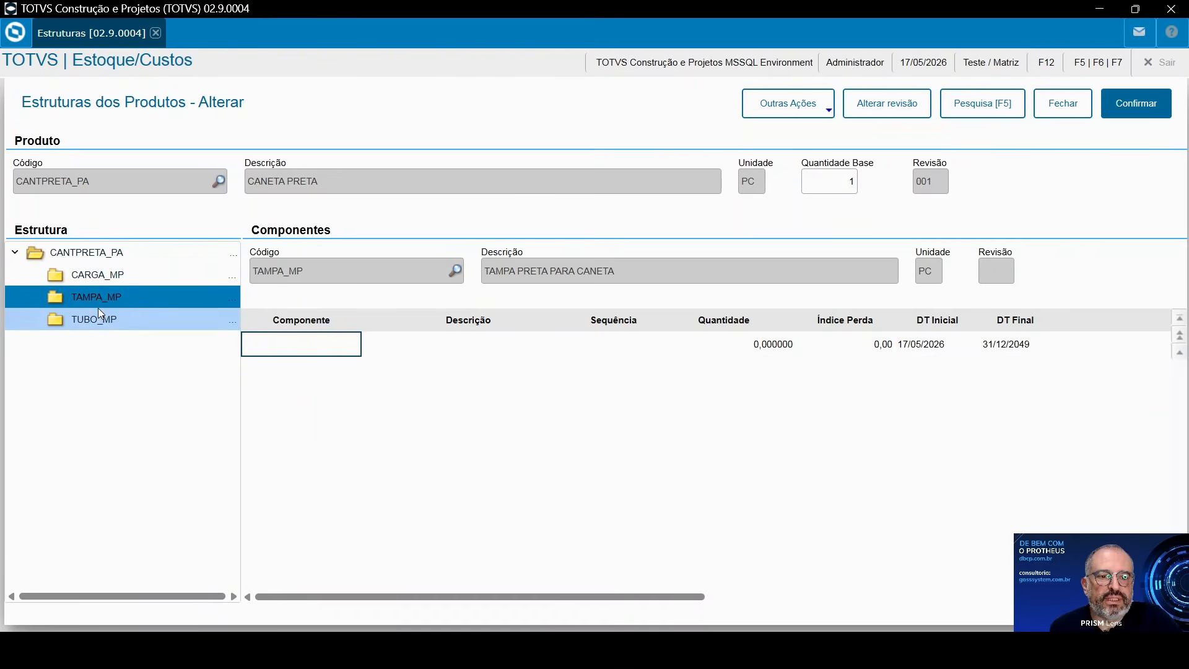
click(100, 321)
click(87, 252)
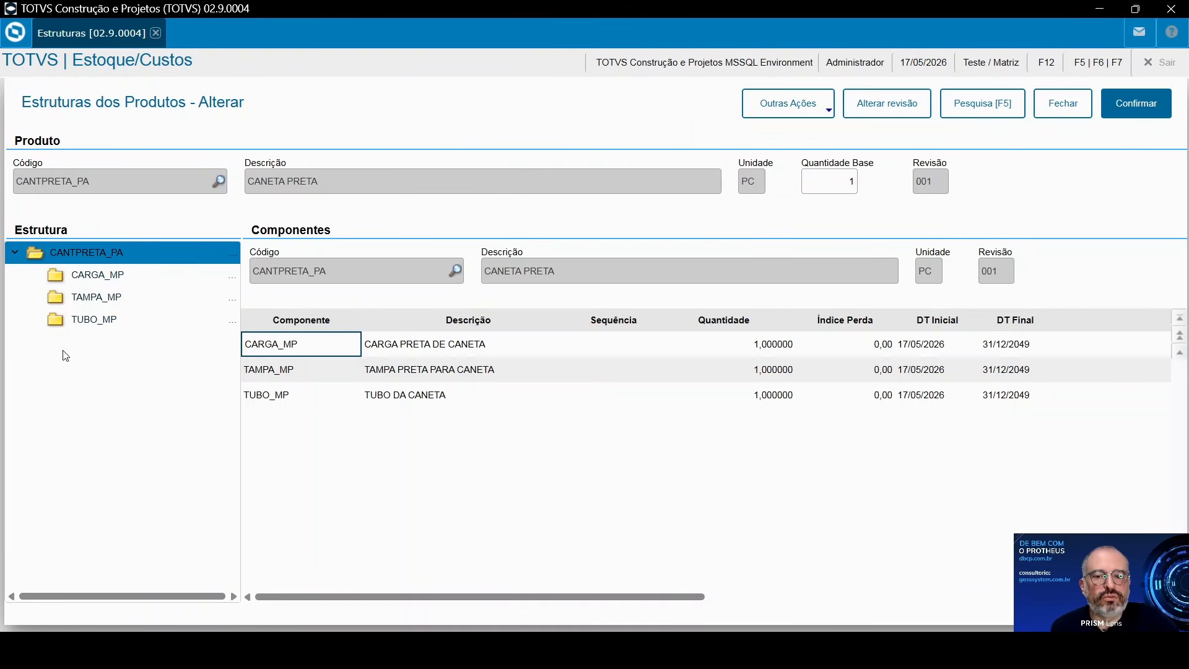
click(1136, 103)
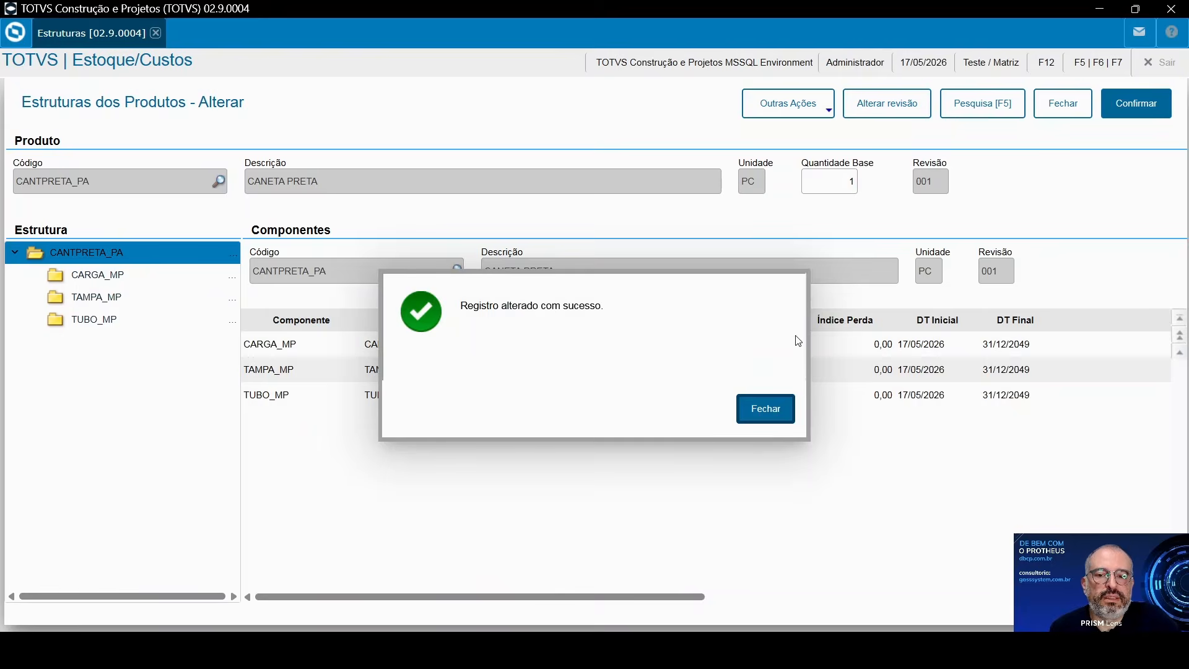
click(766, 408)
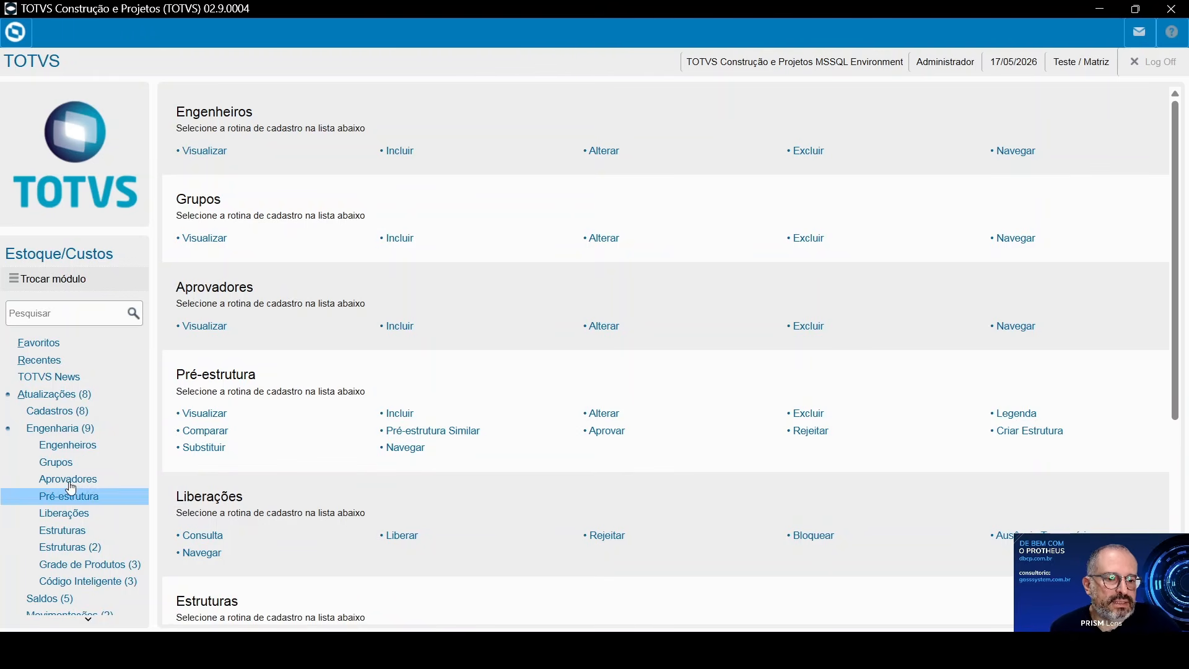
Step: Open the Ordens de Produção routine from the Produção group of the internal movements
click(44, 429)
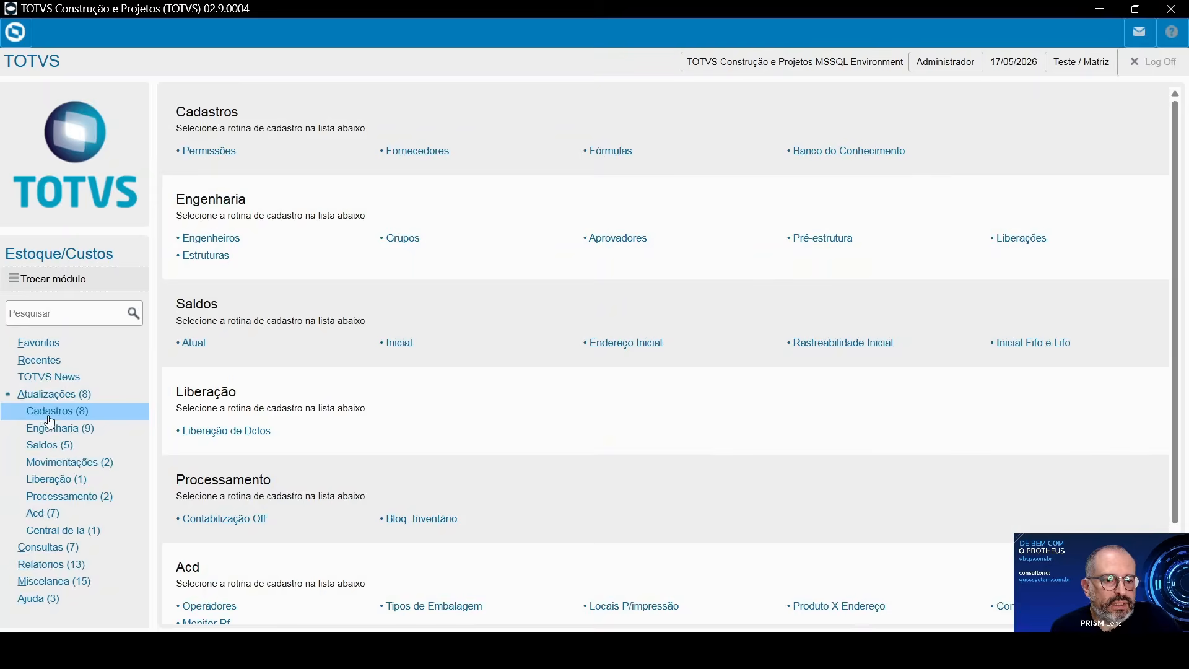
click(57, 462)
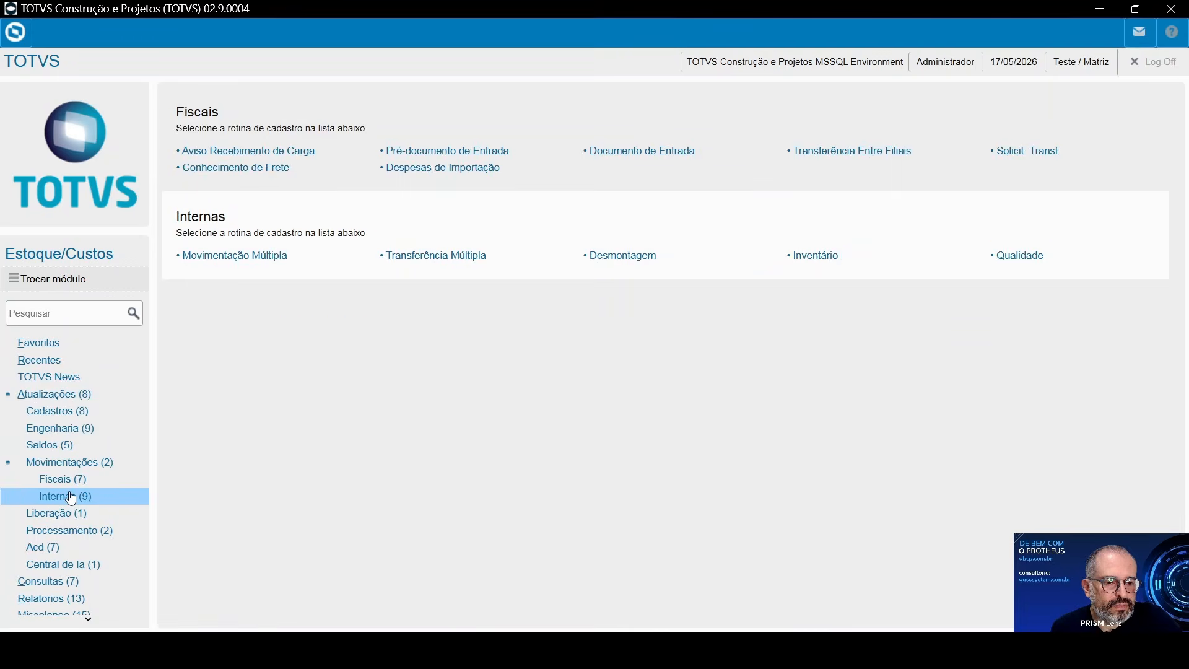
click(69, 497)
scroll(86, 584, down, 3)
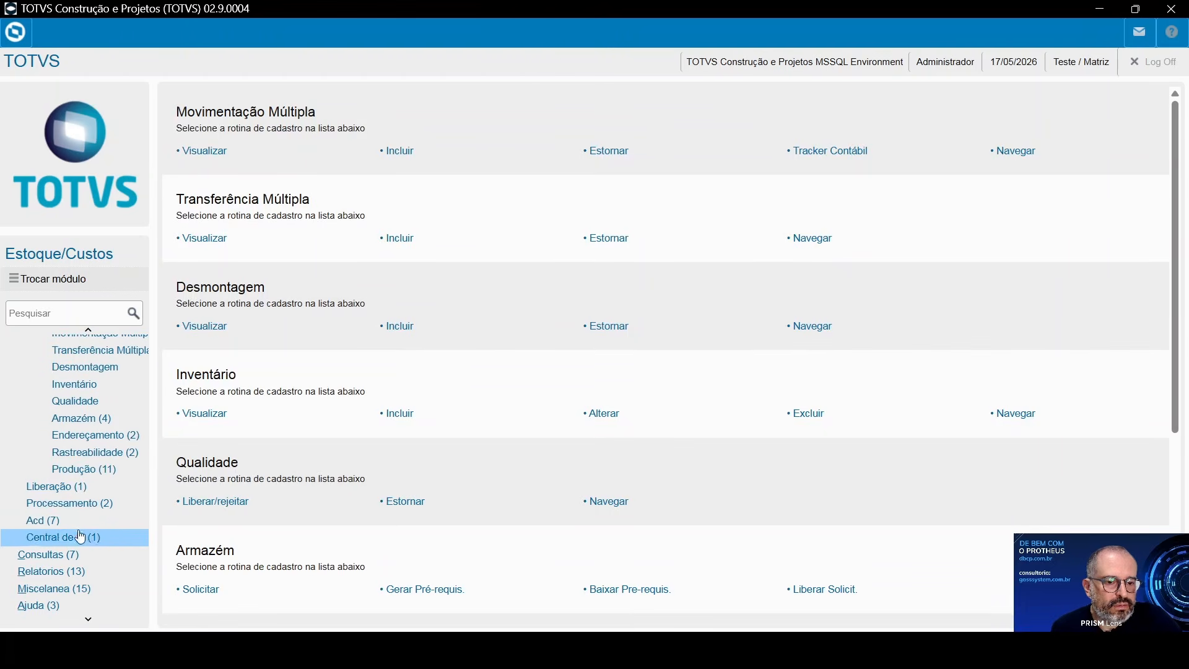
click(78, 476)
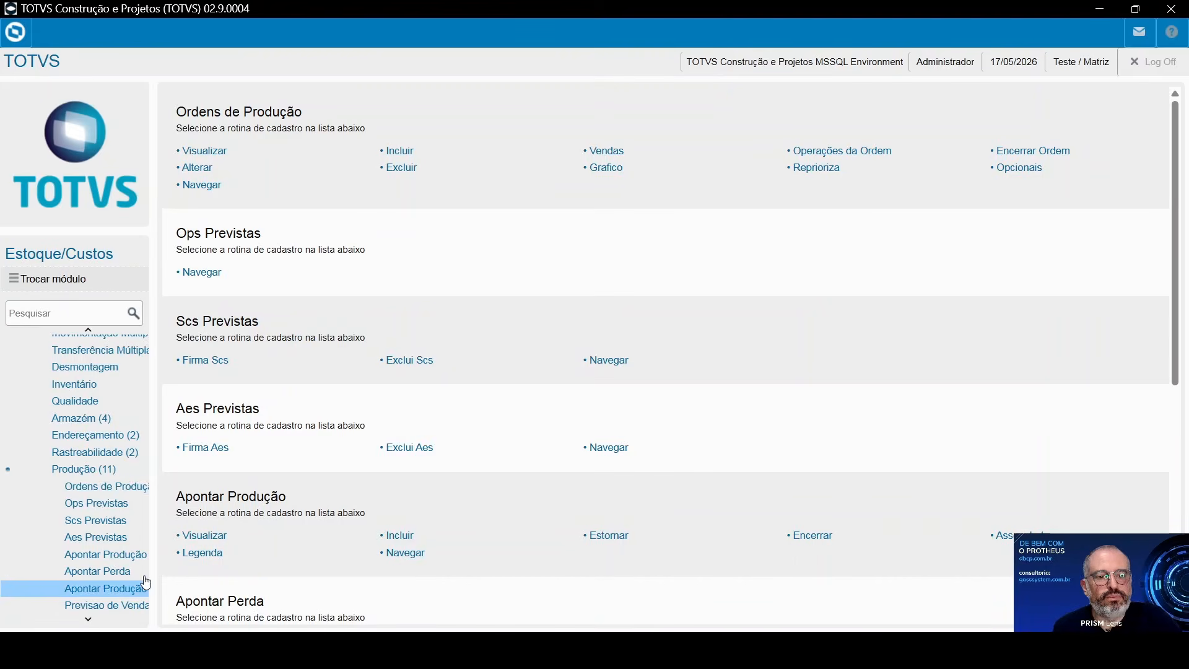
click(115, 490)
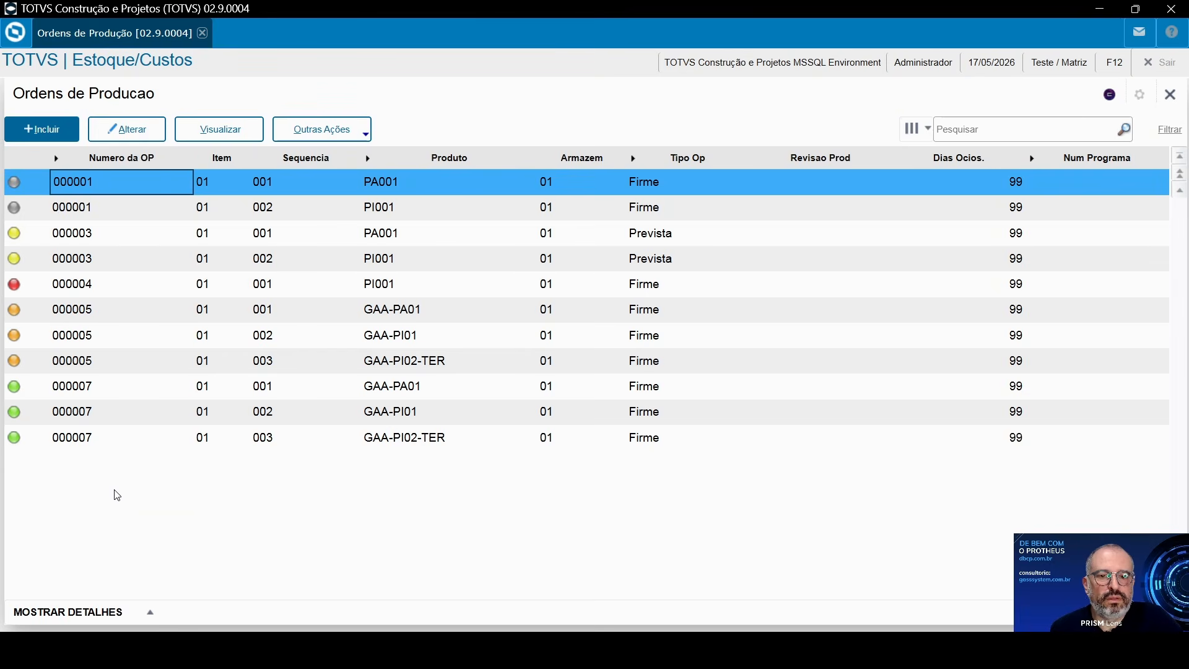
Step: Start a new production order, keeping the proposed number, item and sequence, and look up product CANTPRETA_PA for it
click(45, 133)
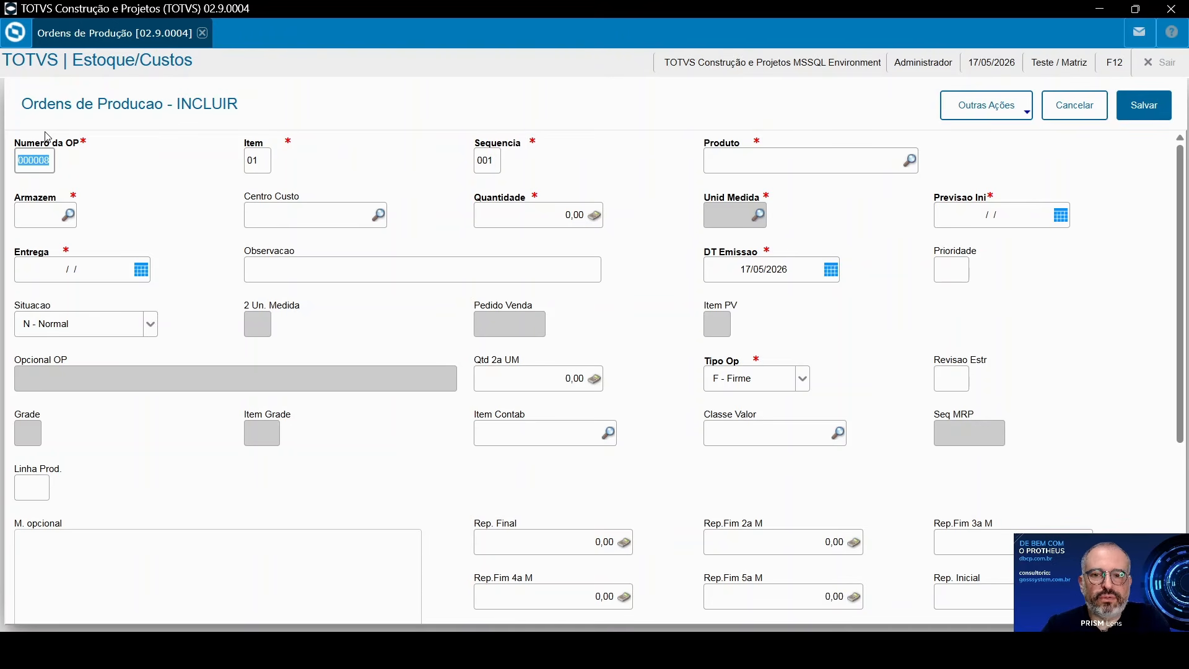
key(Tab)
key(Tab)
key(Tab)
text(CANET)
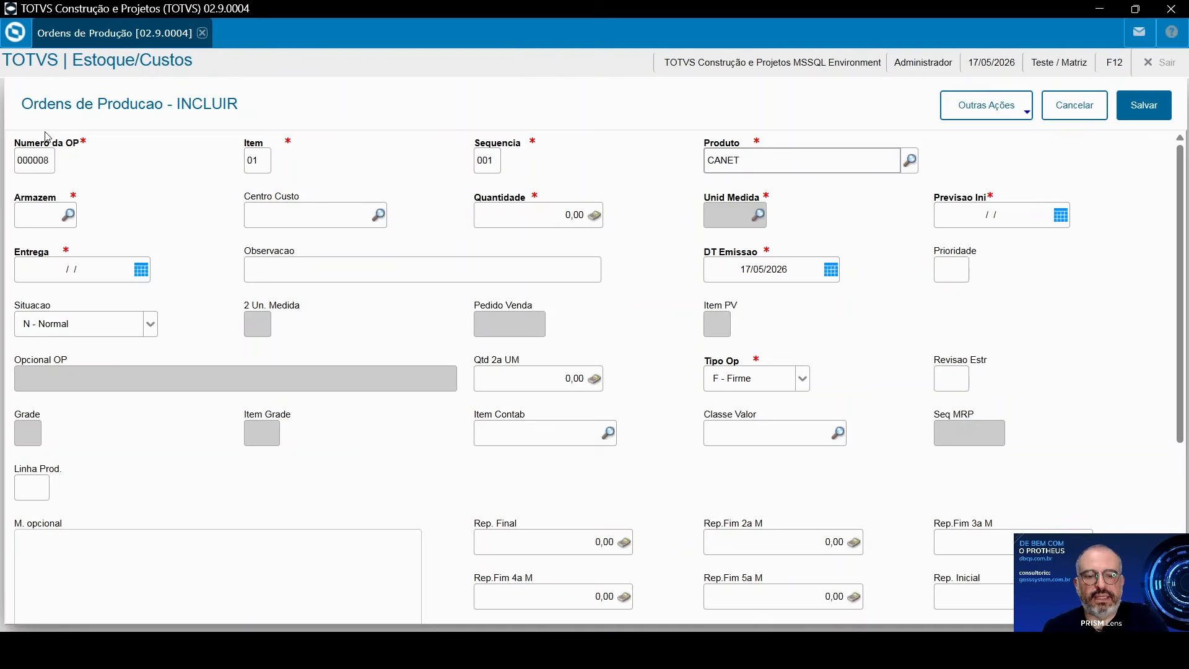
key(F3)
key(Return)
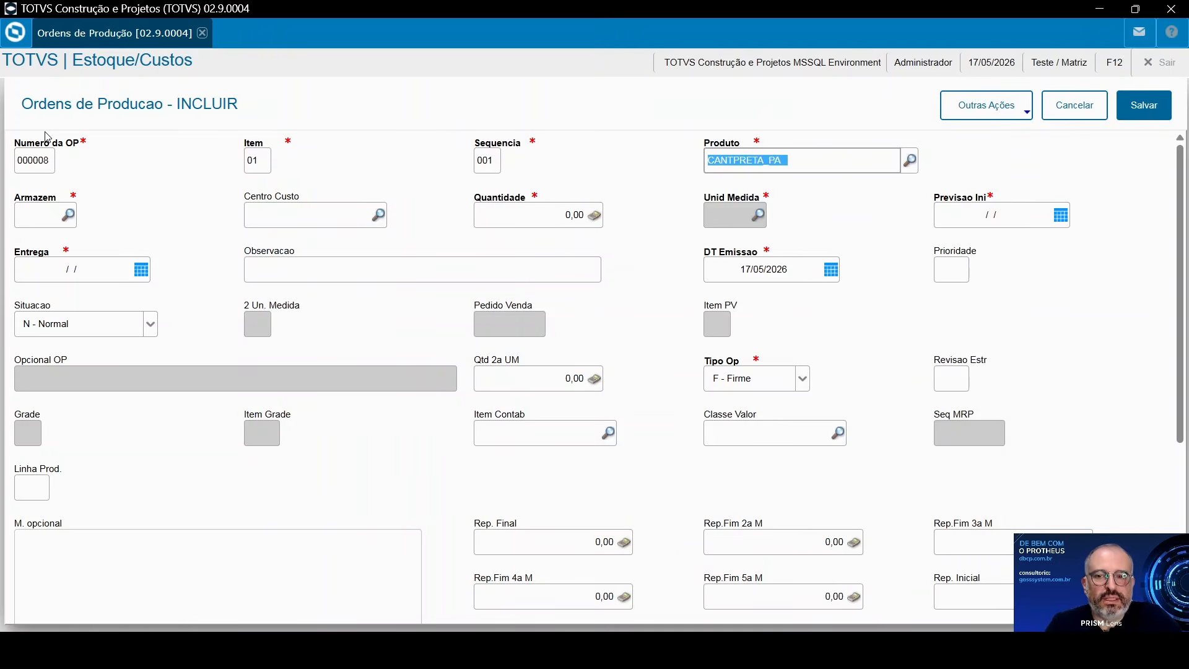
key(Tab)
key(Tab)
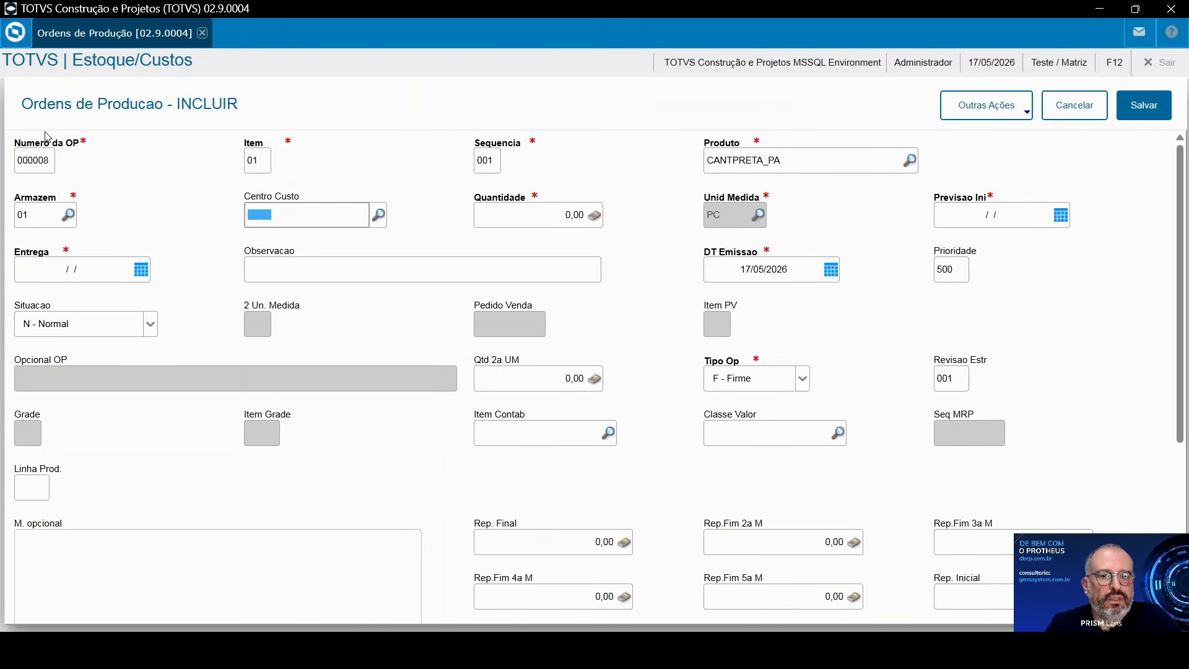
Step: Set the production order's Quantidade to 200 and Previsao Ini to 17/05/2026
key(Tab)
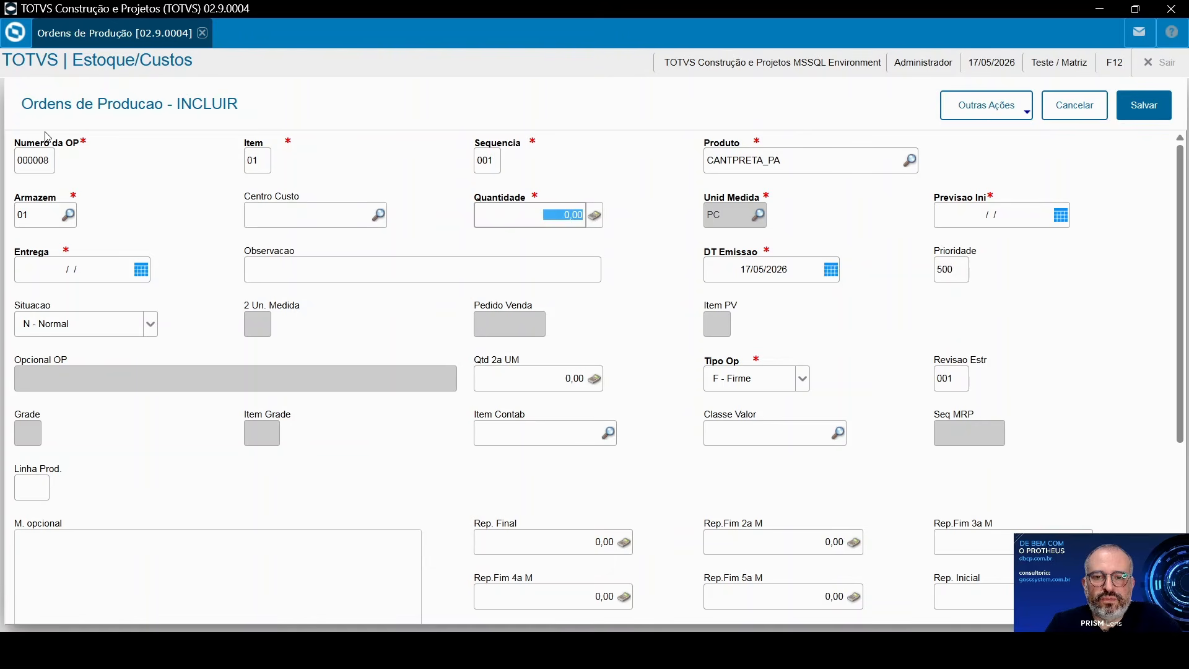
text(200)
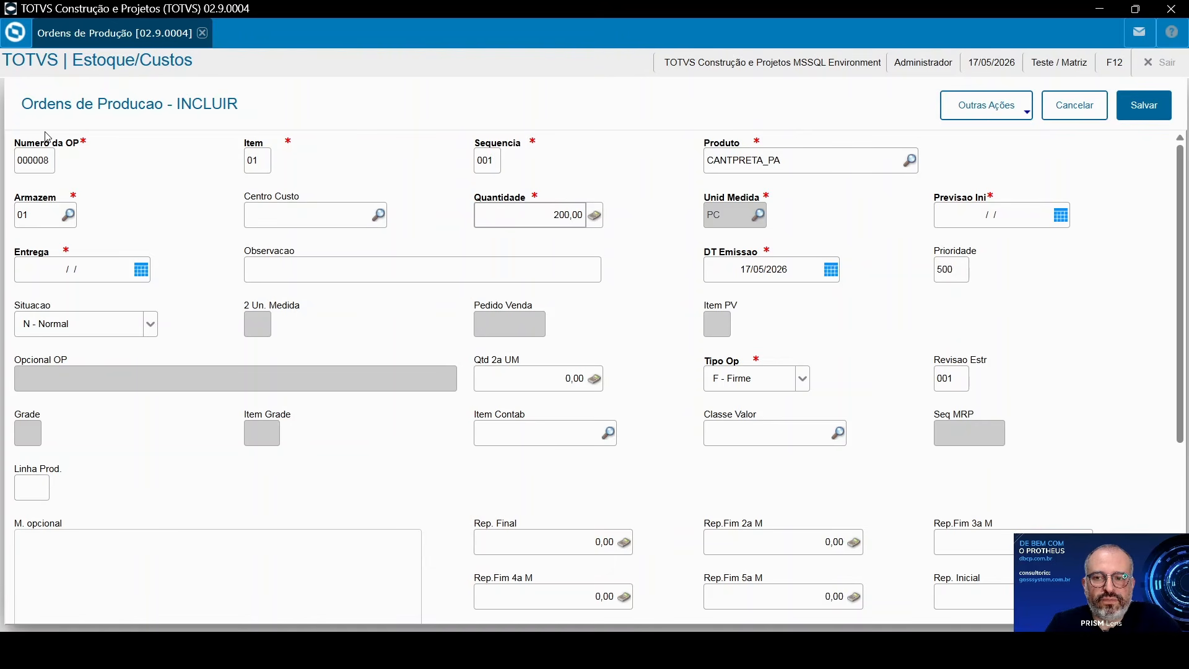
key(Tab)
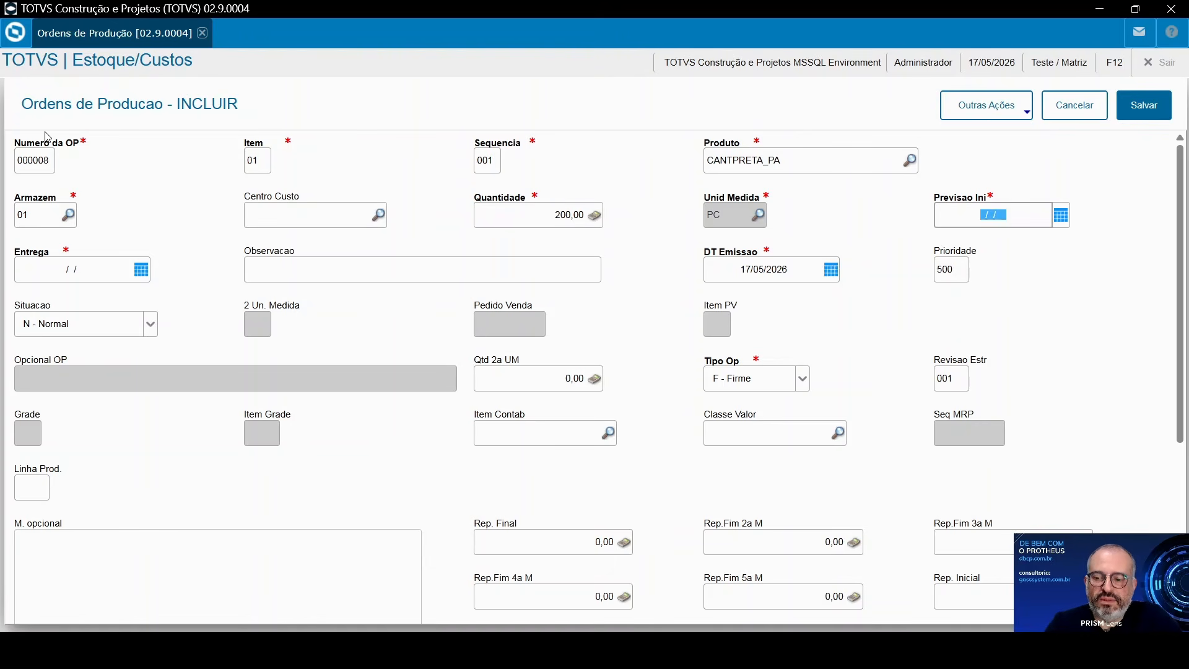
text(17/05/)
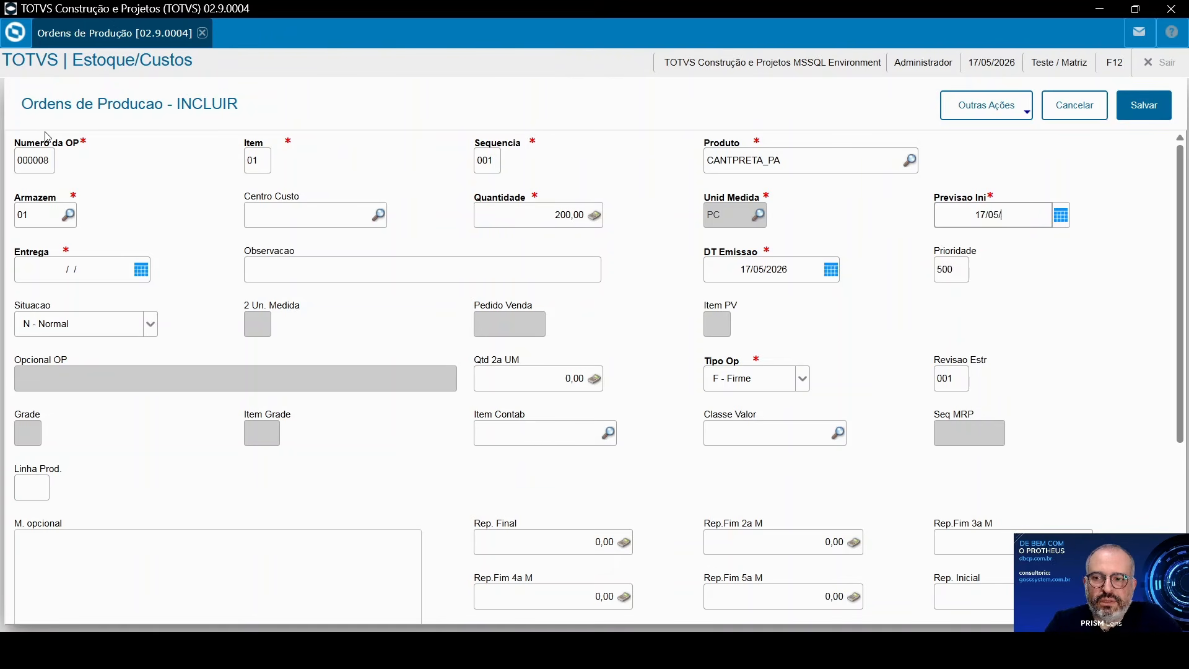
text(2026)
key(Tab)
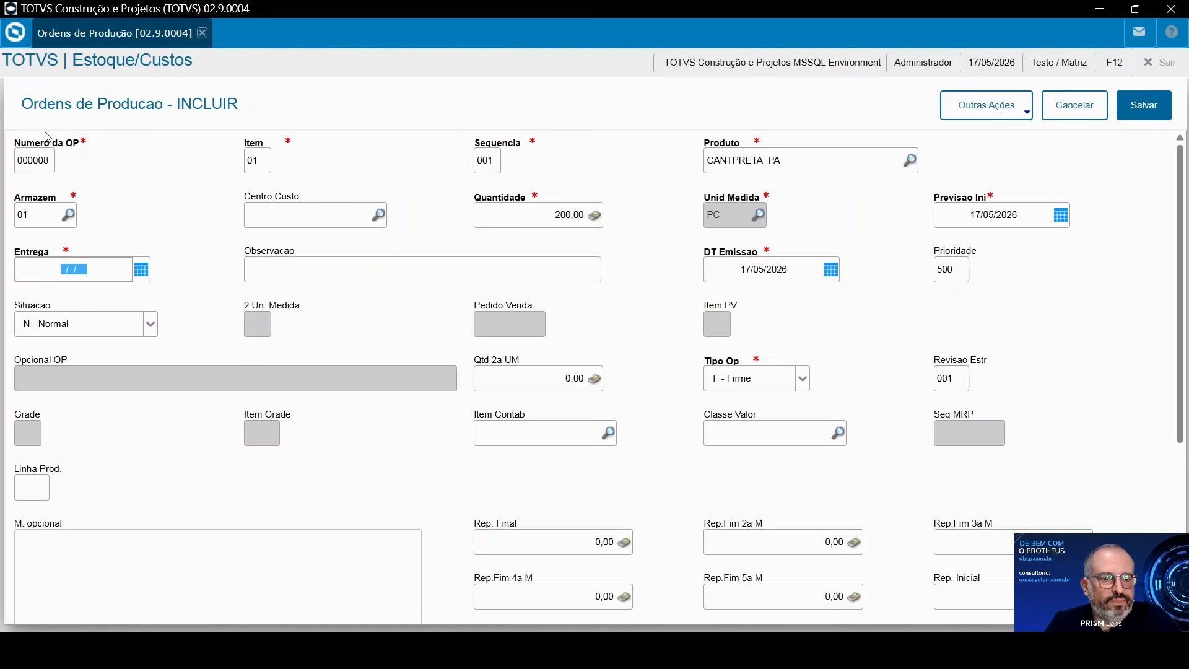
Step: Set the production order's Entrega to 17/05/2026 and Observacao to "TESTE CANETA PRETA", and save the order
text(17052026)
key(Tab)
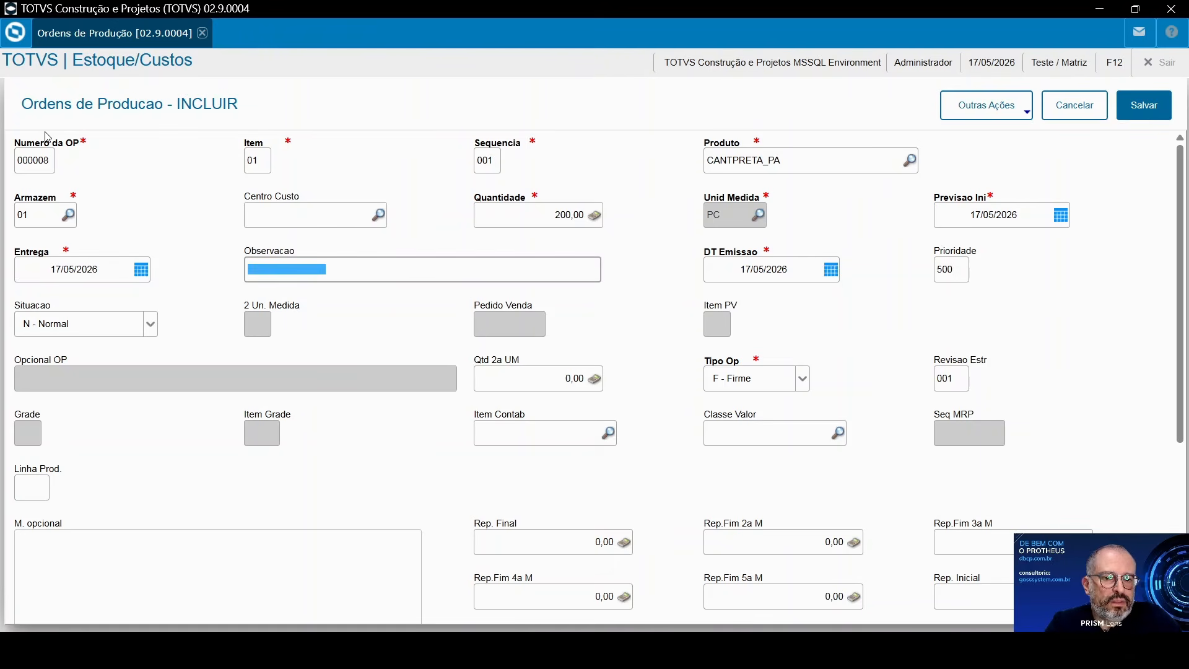
text(TESTE)
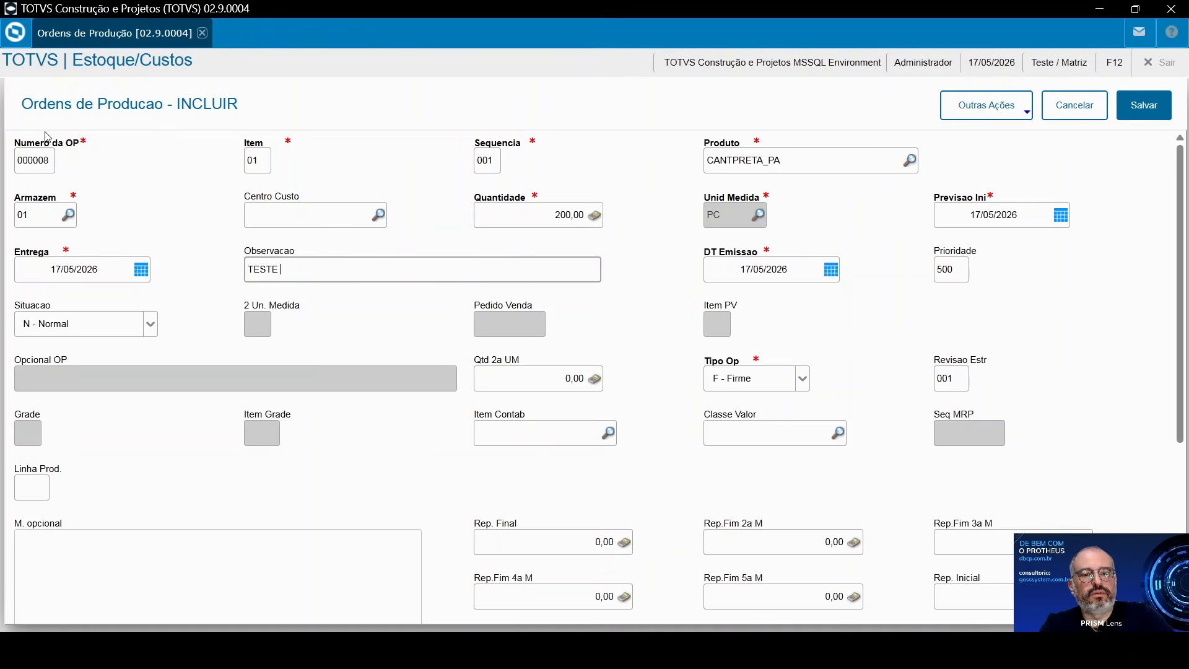
text( CANETA)
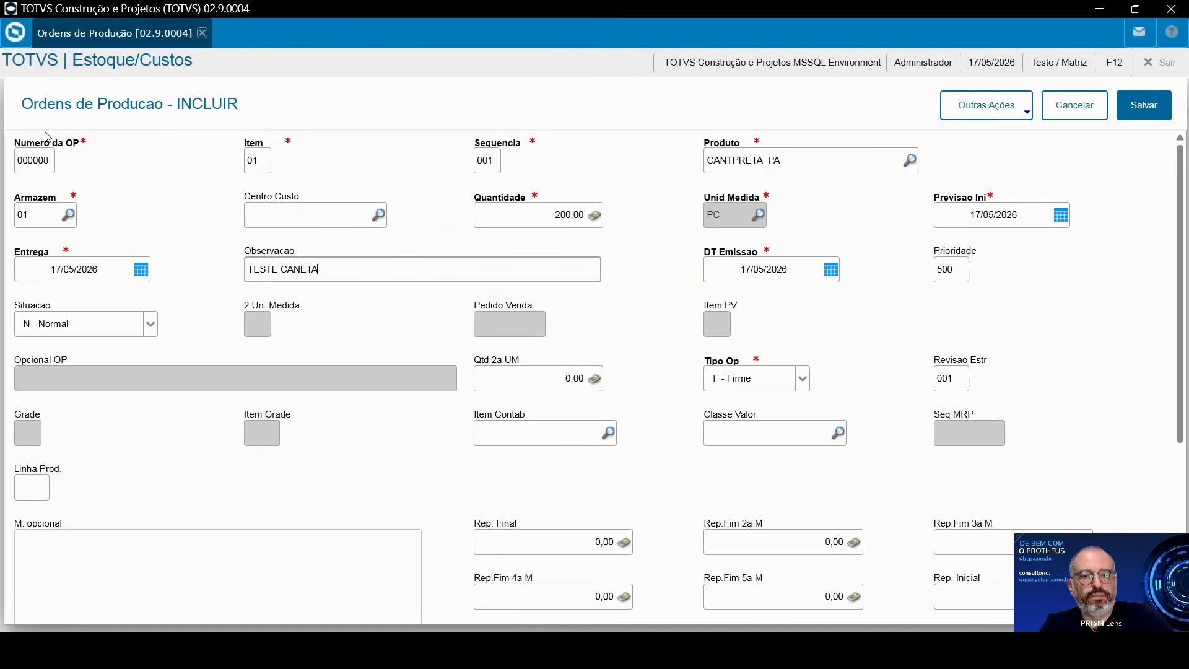
text( PRETA)
key(Tab)
key(Tab)
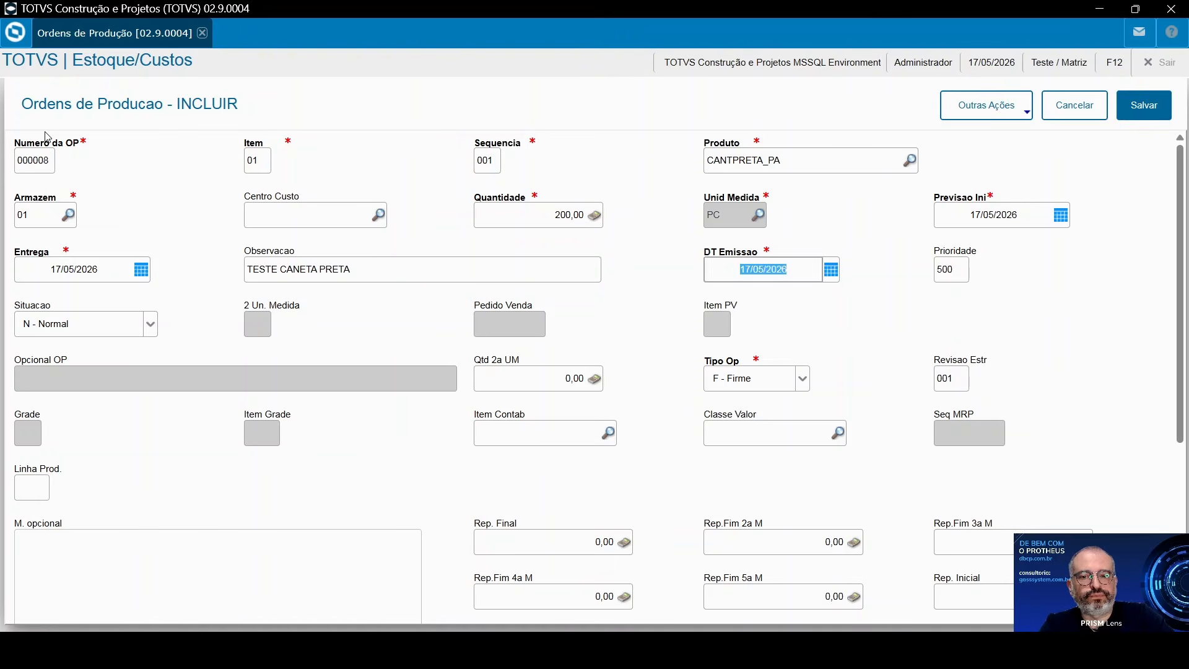
click(1133, 109)
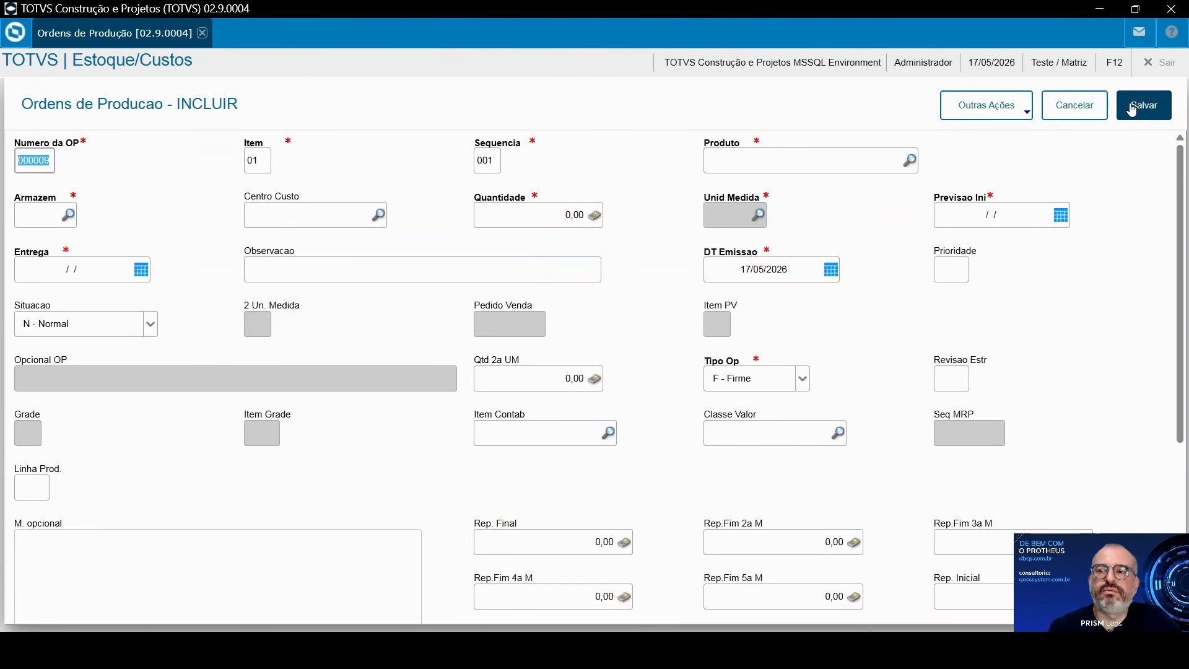
Step: Cancel the additional blank order and close Ordens de Produção, choosing to generate the intermediate production orders and SCs now
click(1093, 111)
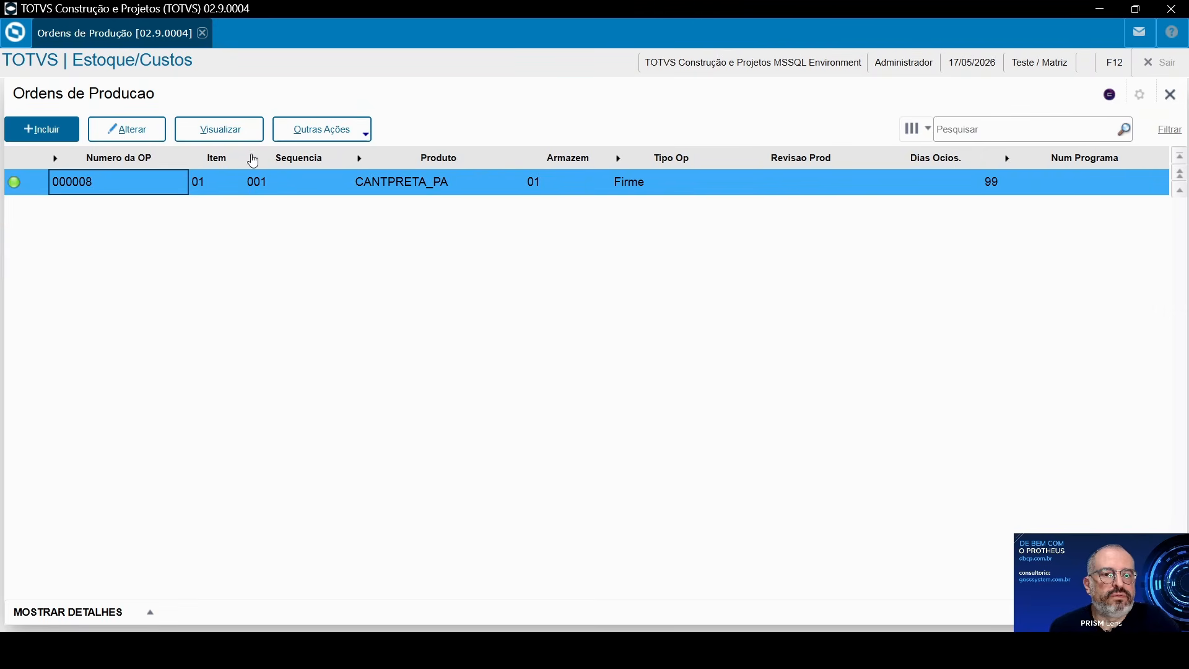
click(1173, 94)
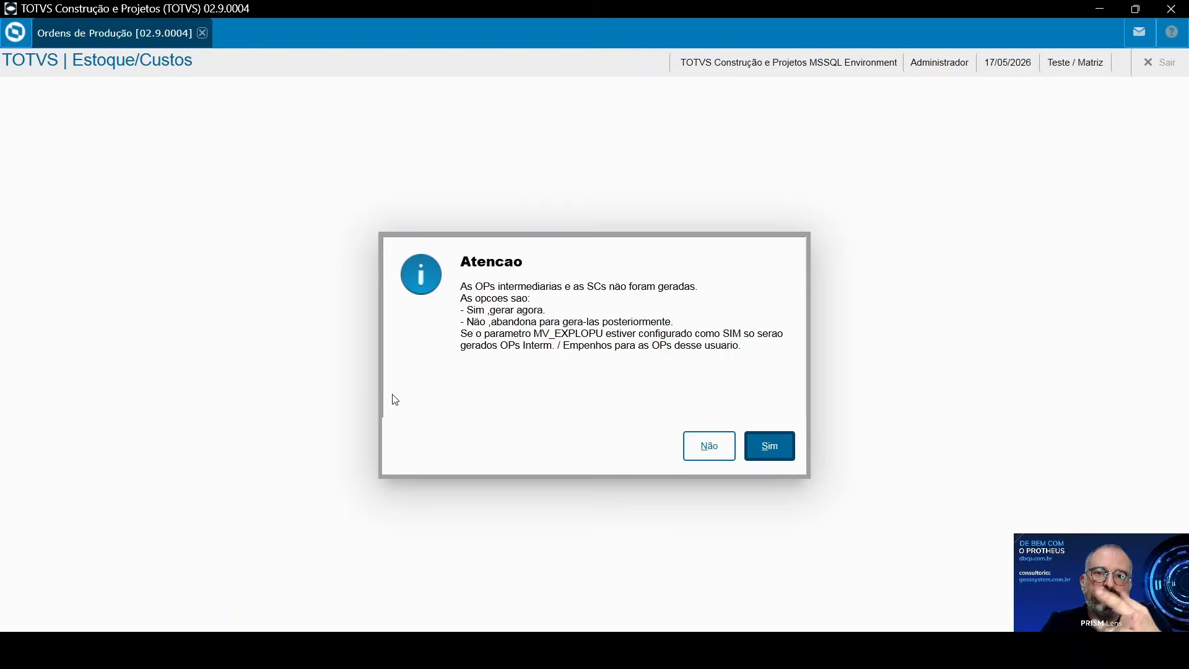
click(774, 448)
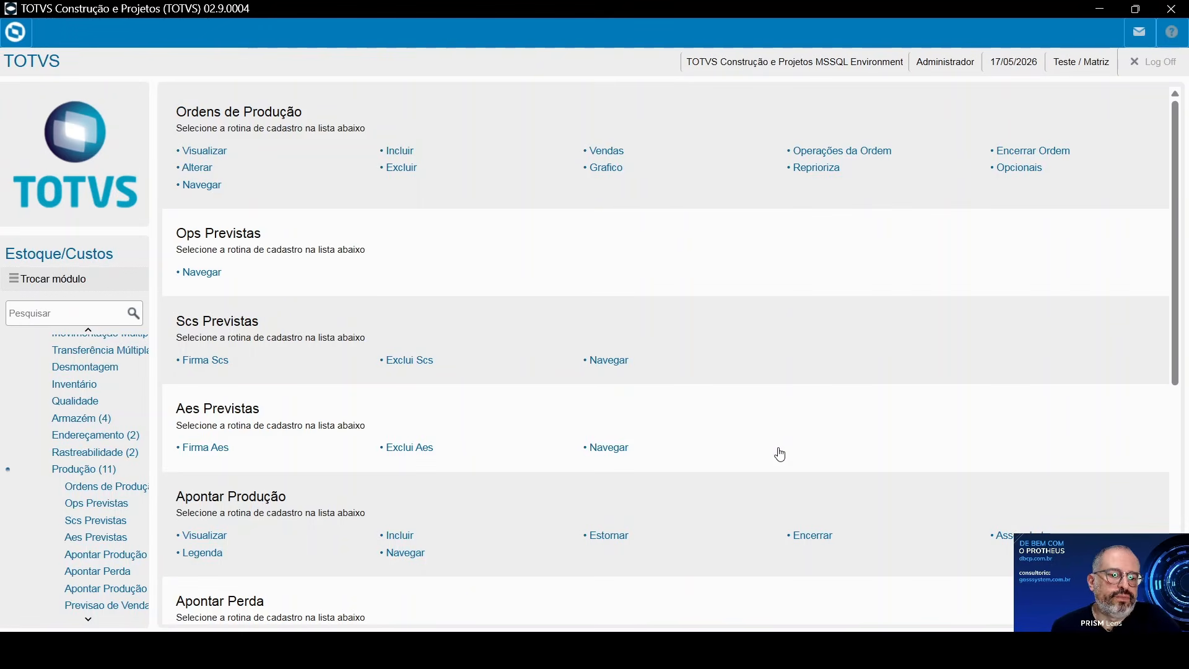
Step: Check the new pen order's commitments in Empenho Múltiplo by filtering Ord Producao equal to its full number, and close the routine
scroll(118, 530, down, 3)
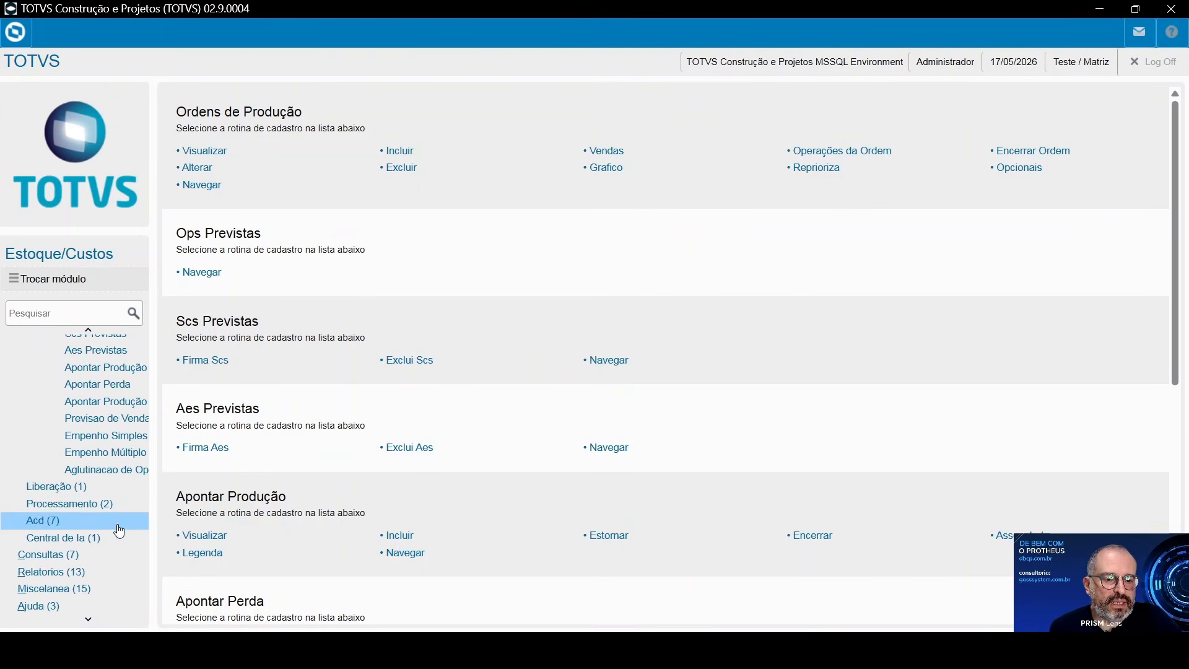
click(105, 453)
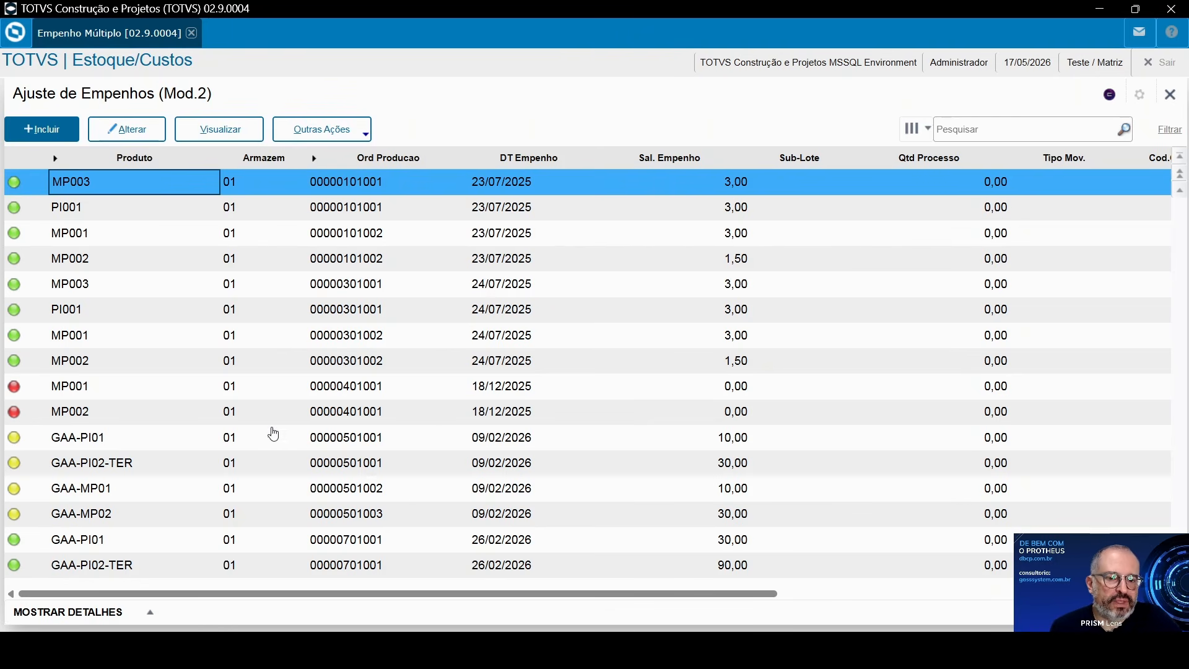
click(1158, 130)
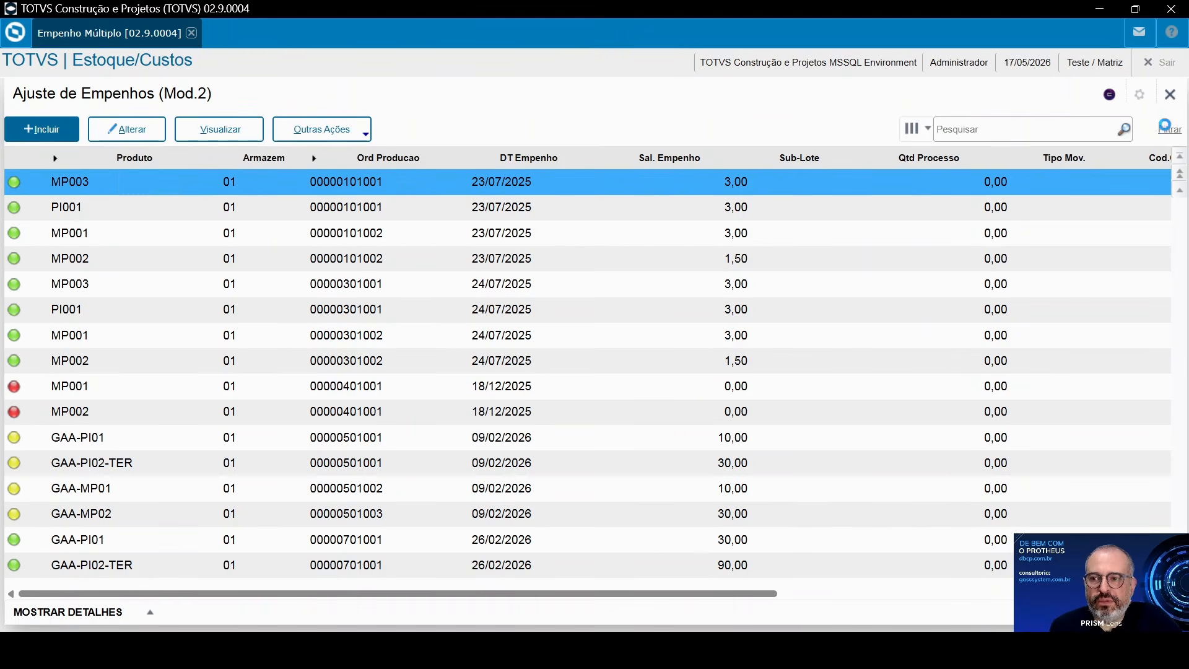
click(791, 218)
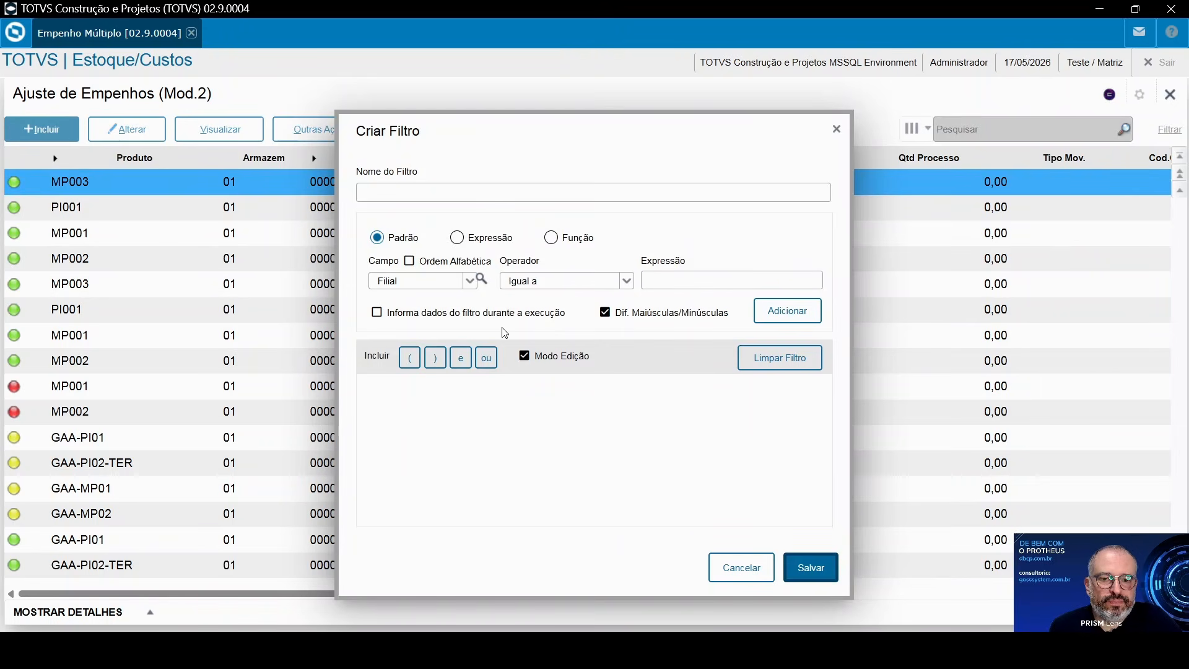
click(432, 281)
click(432, 358)
click(657, 280)
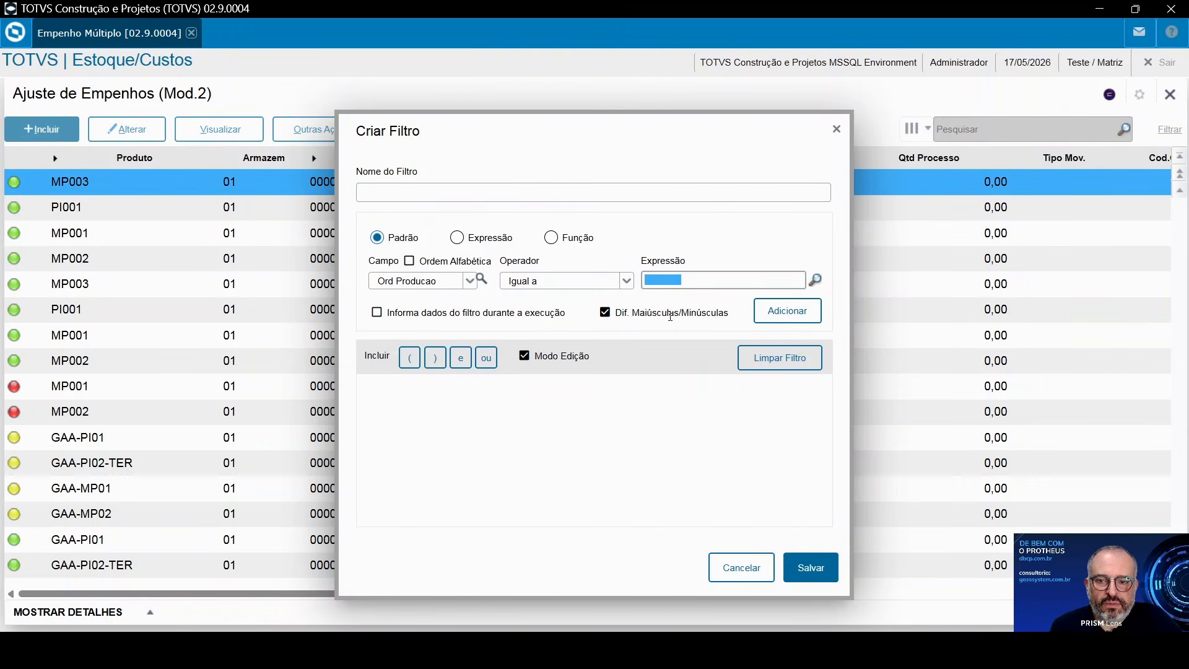
text(00000801001)
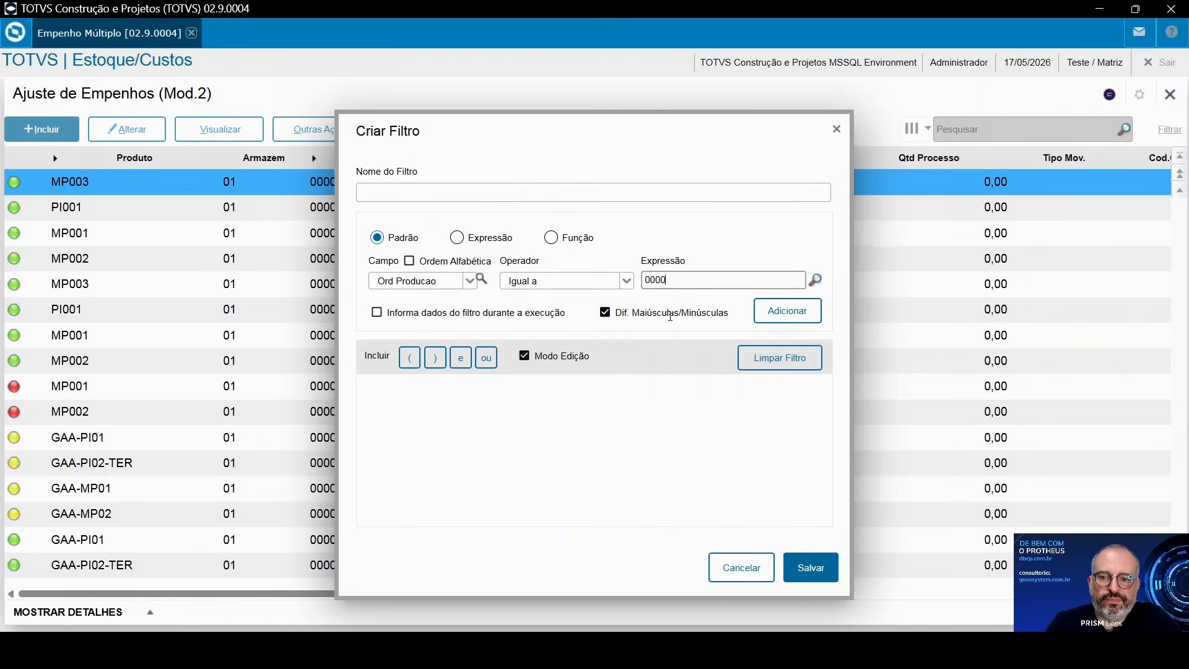
click(766, 315)
click(808, 568)
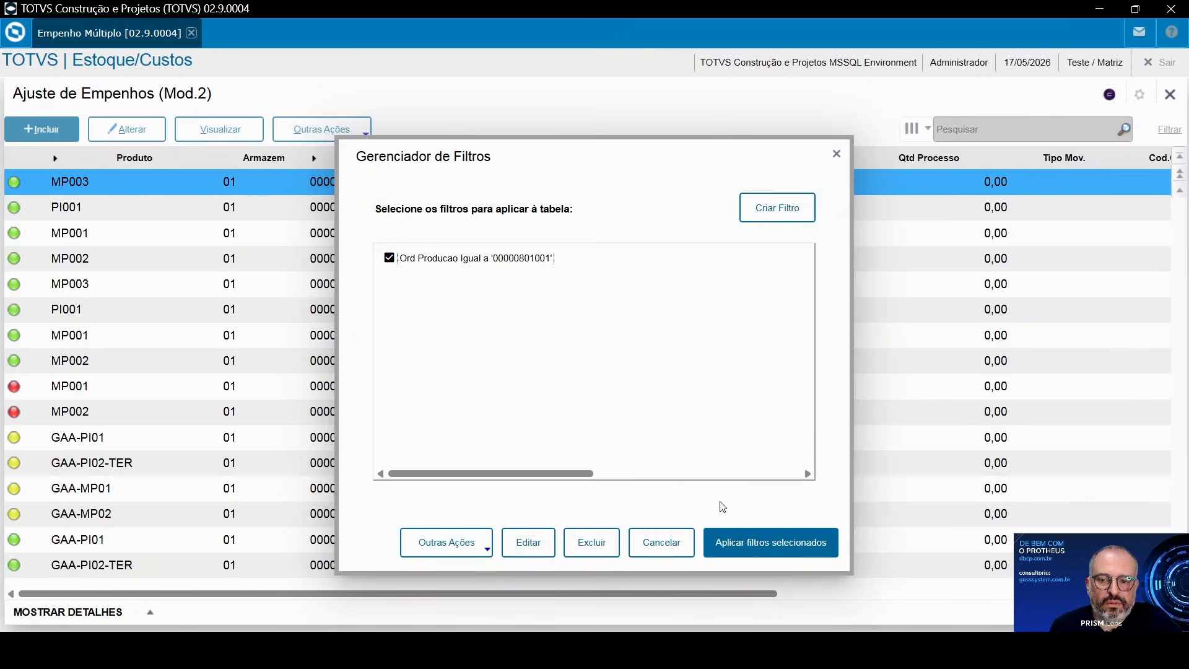
click(758, 549)
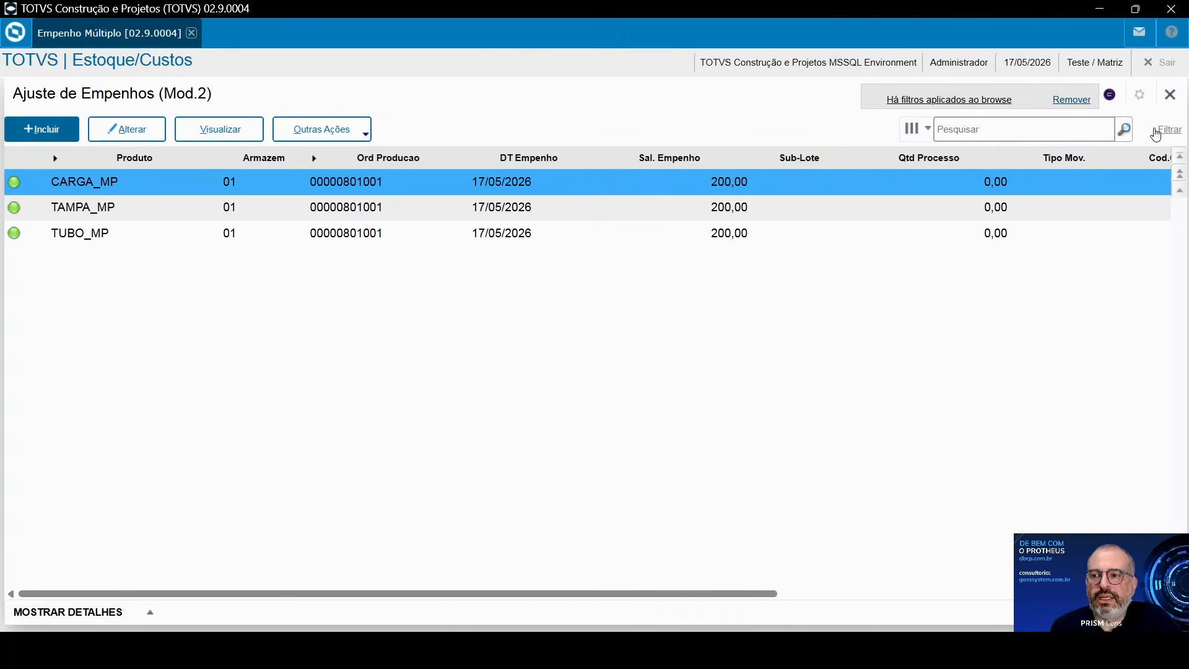
click(1170, 95)
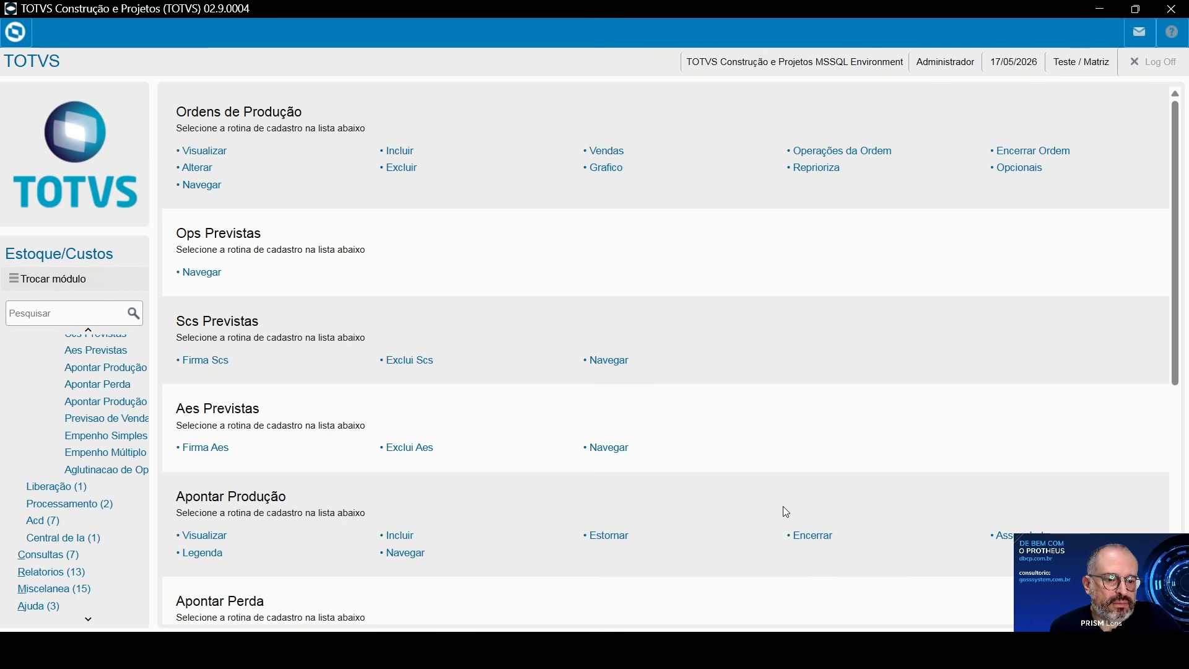
Step: Open the Apontar Produção routine and start a new production entry with TP Movimento 010
click(104, 401)
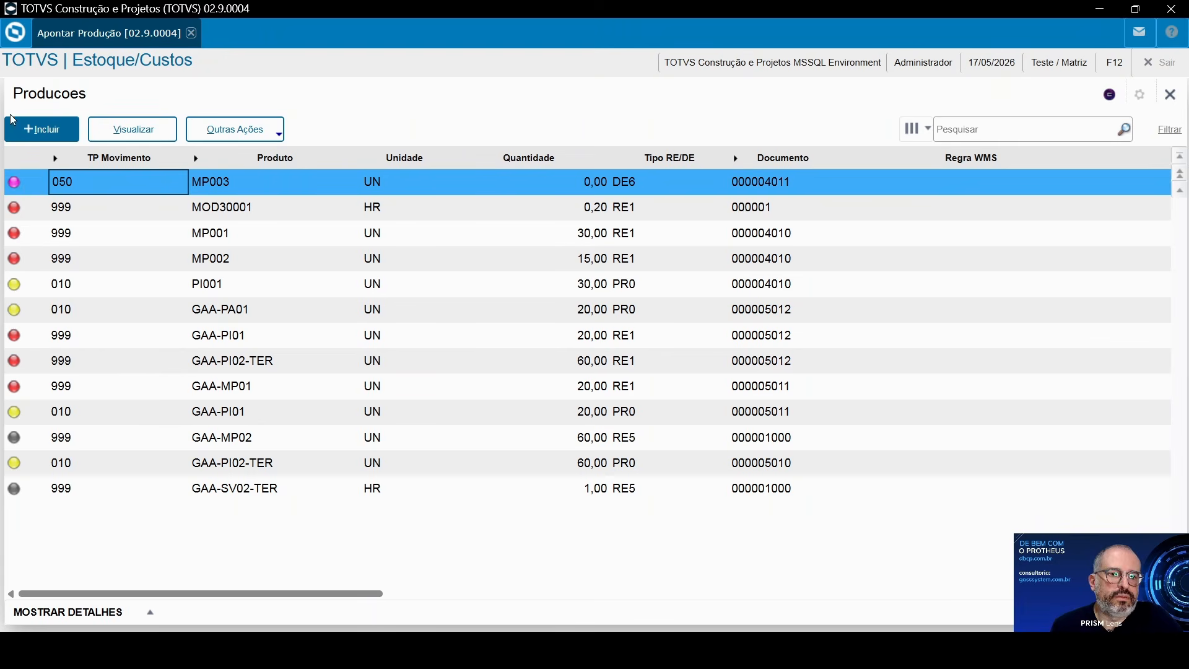
click(28, 129)
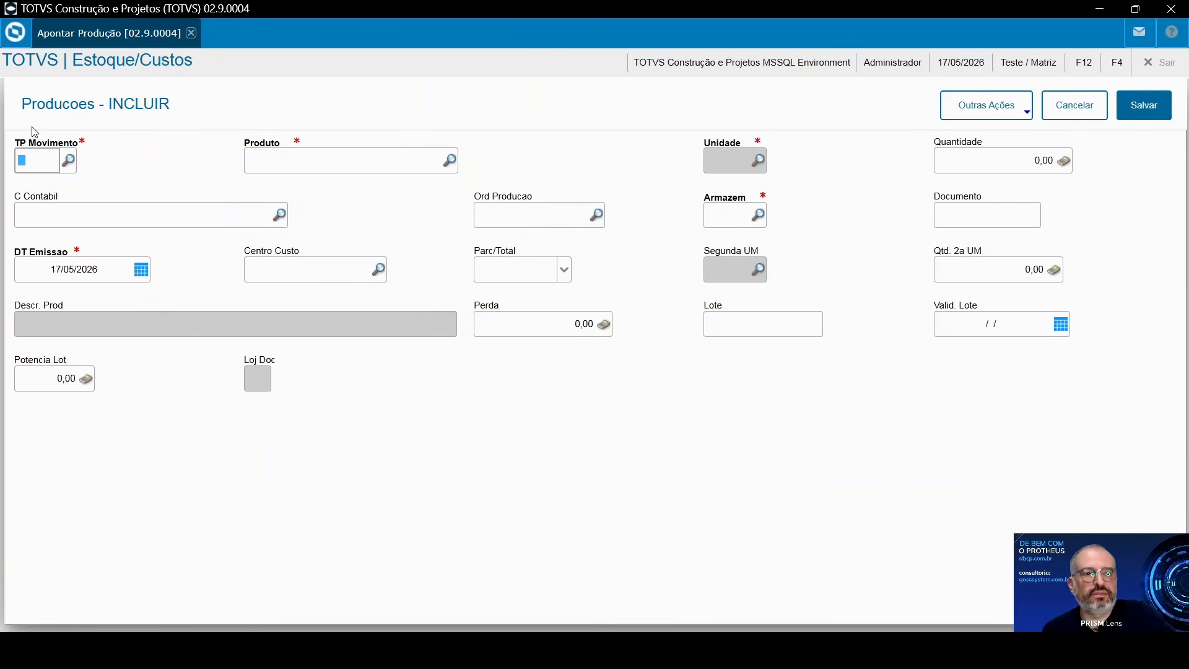
key(F3)
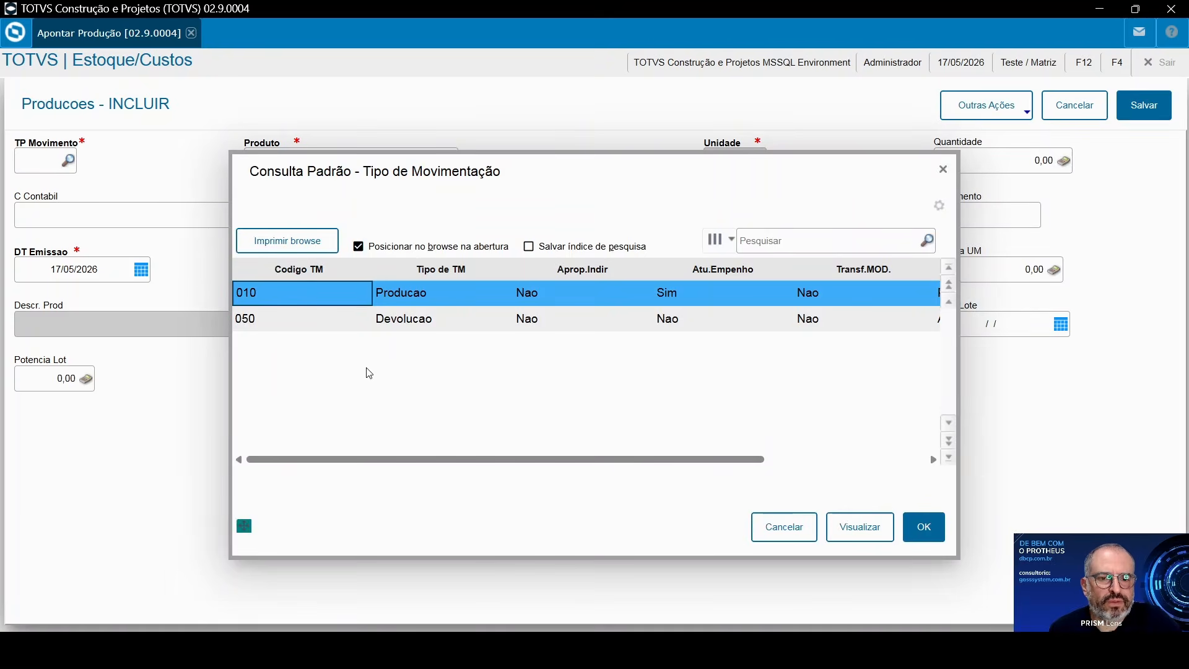
click(924, 526)
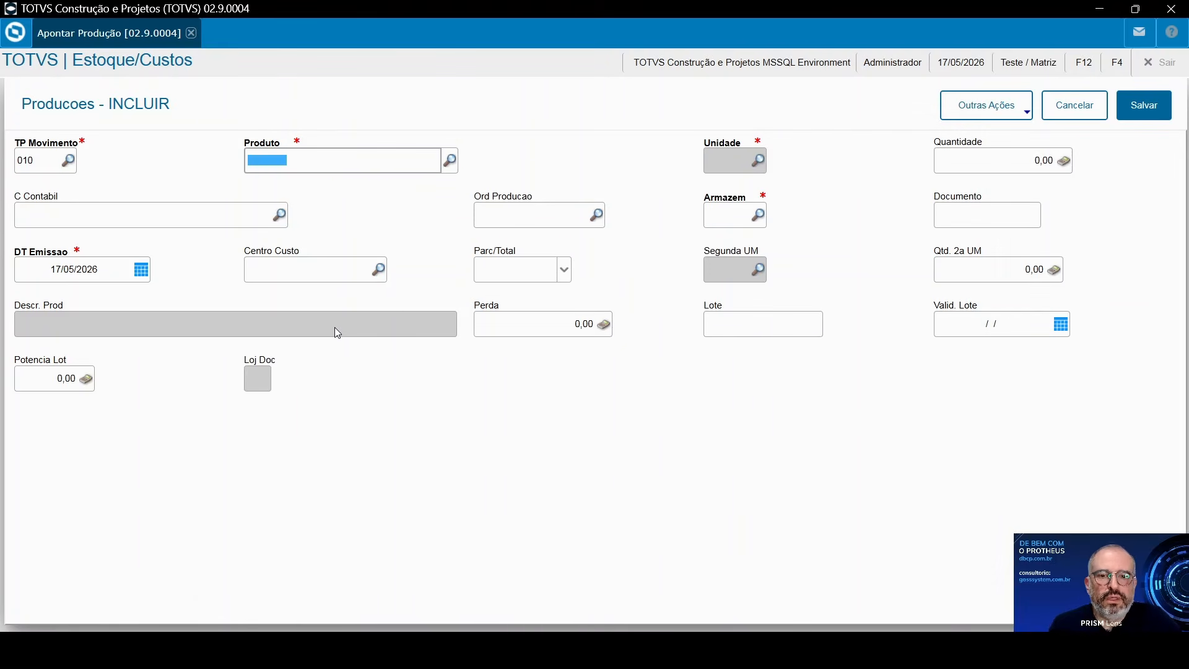
Step: Look up the new CANTPRETA_PA production order for Ord Producao, loading its product data into the entry
click(490, 215)
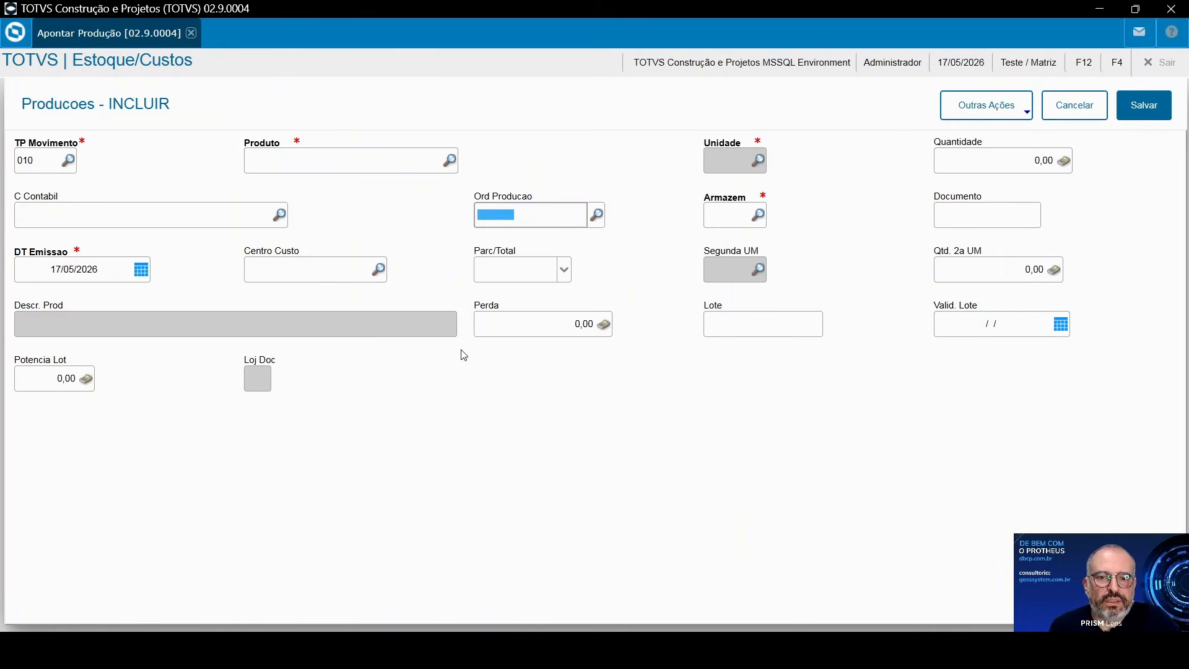
text(000008)
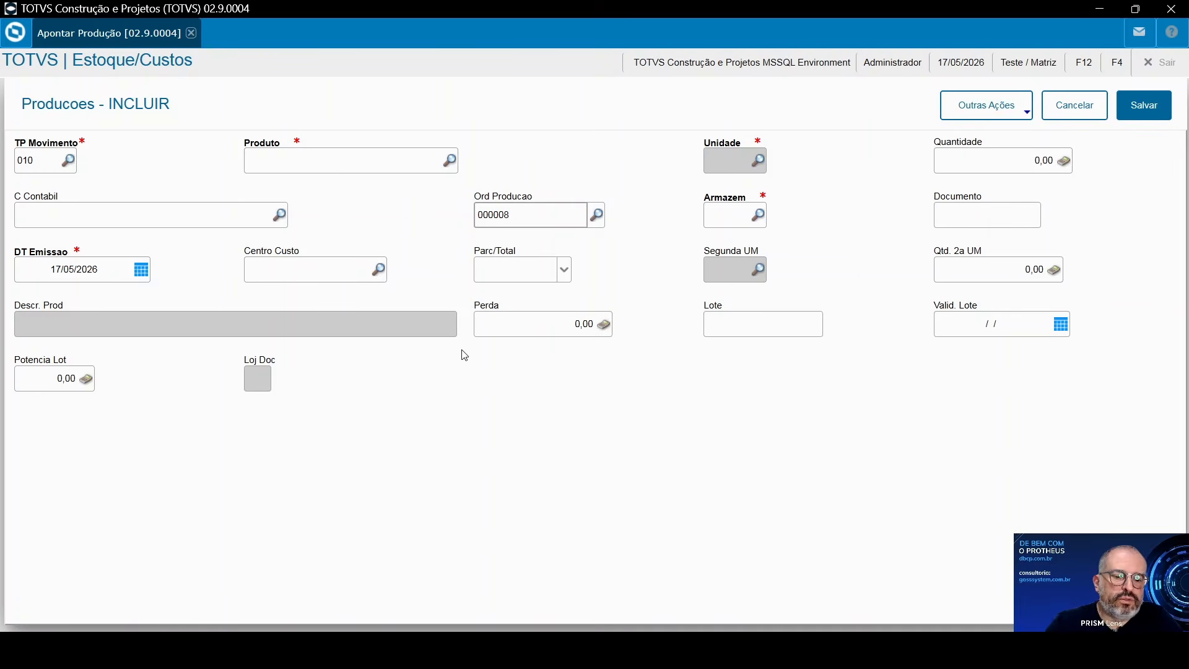
key(F3)
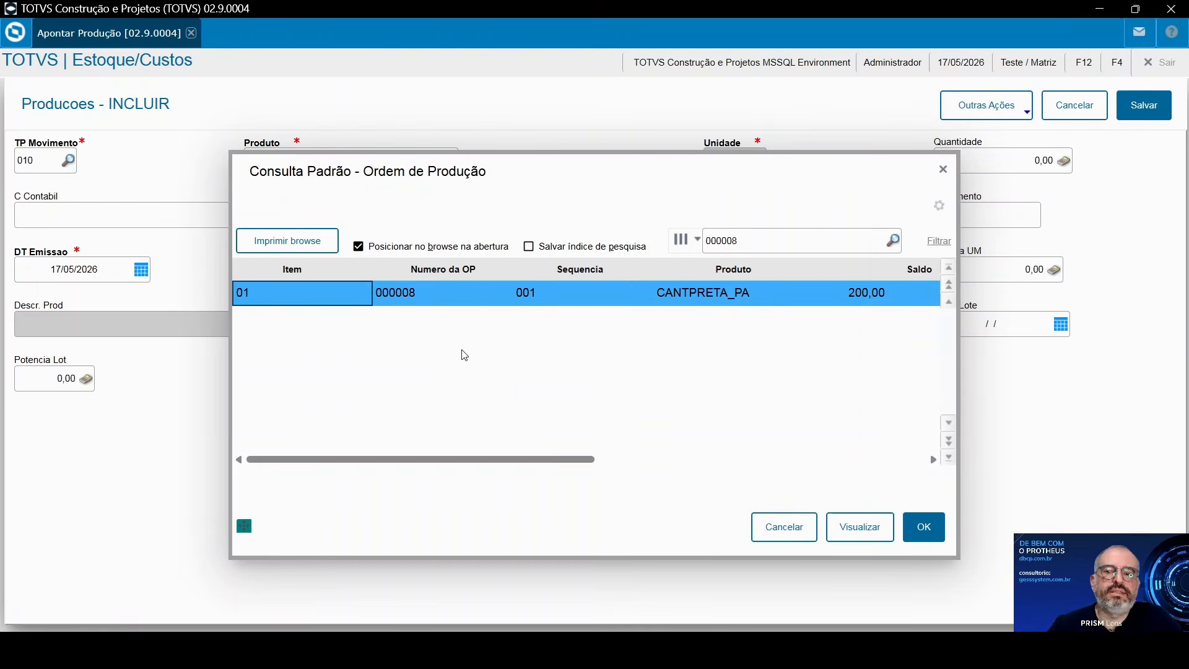
key(Return)
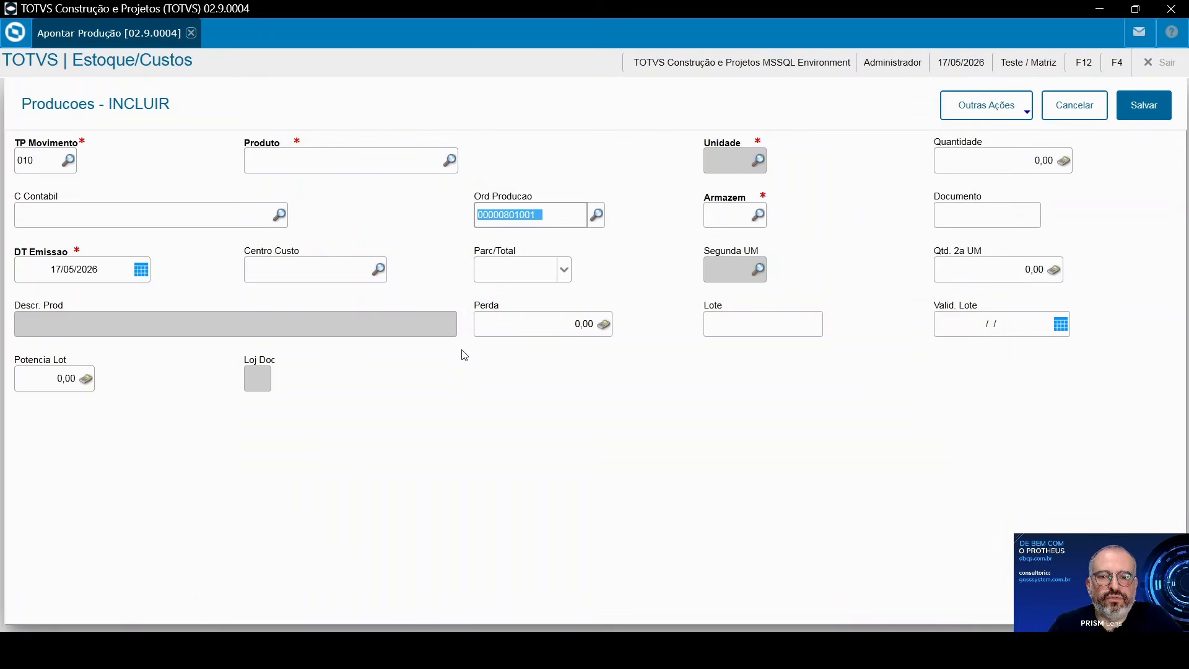
key(Tab)
key(Tab)
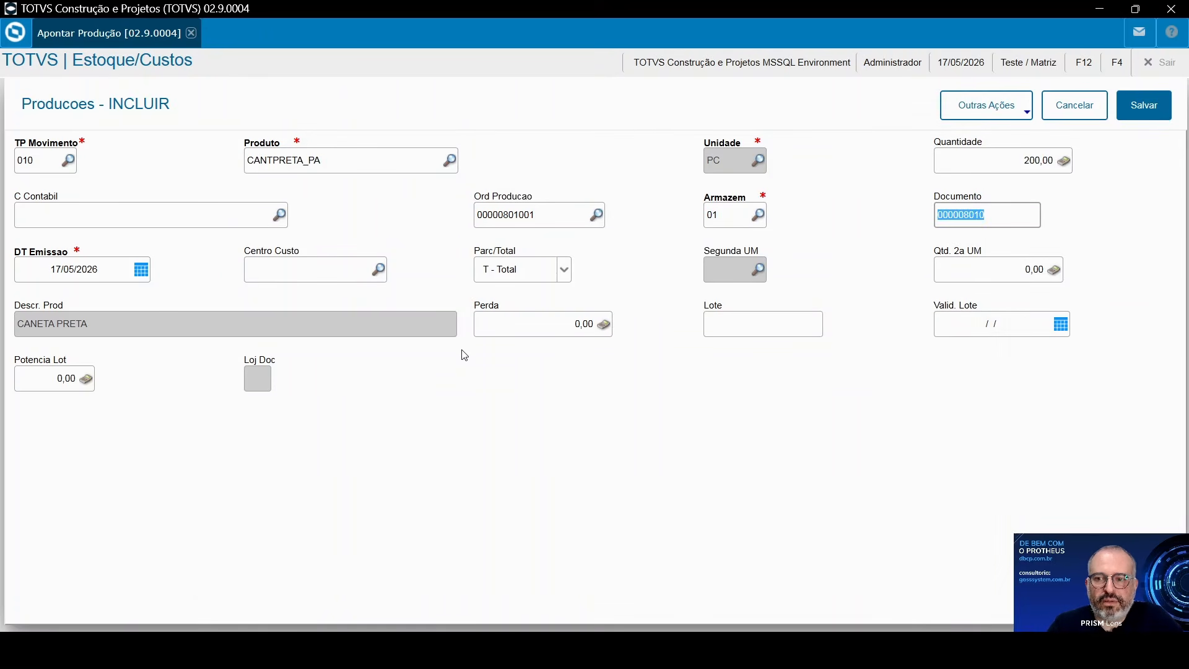
Step: Keep the proposed document, date and T - Total values, save the production entry, and close the Apontar Produção routine
key(Tab)
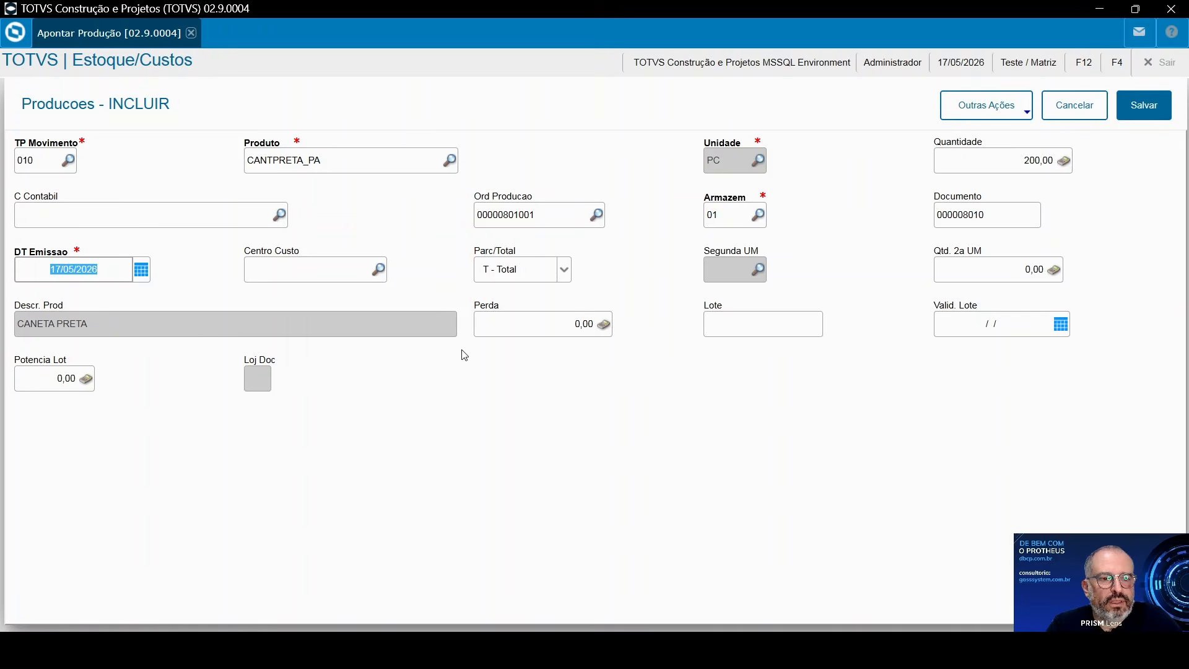
key(Tab)
key(Tab)
key(Tab)
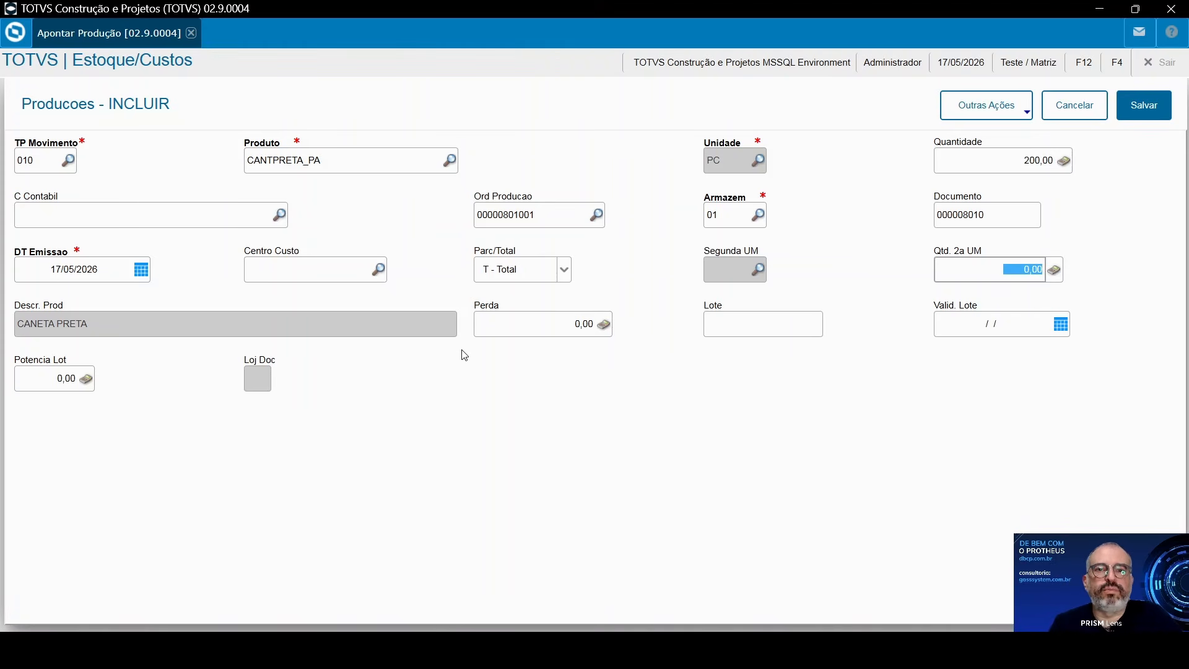
click(1144, 105)
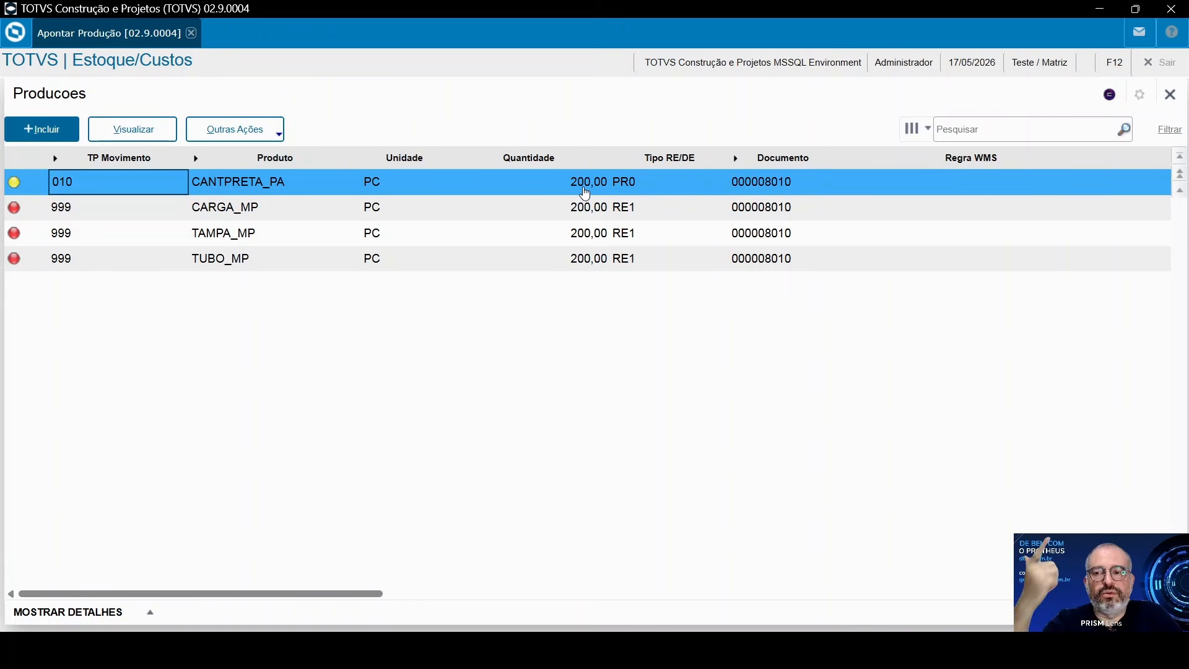
click(1169, 98)
click(1170, 95)
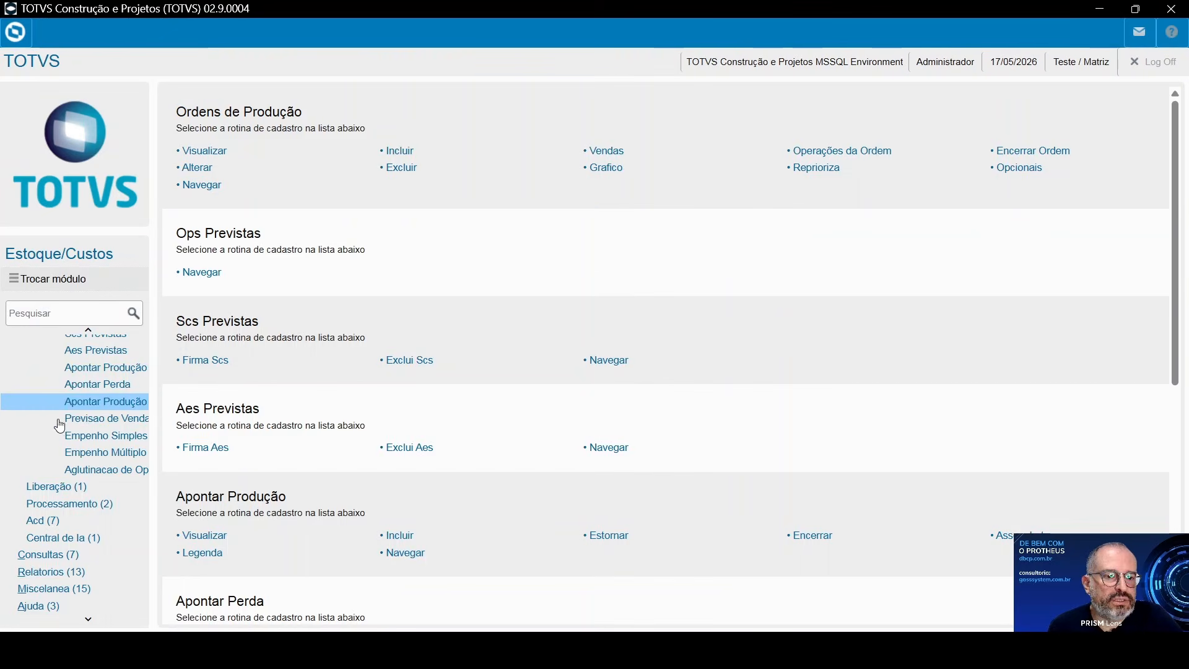
Step: Generate the Em Estoque Analítico report from the balance reports with its current settings, overwriting the existing MATR260.rpt file
click(46, 570)
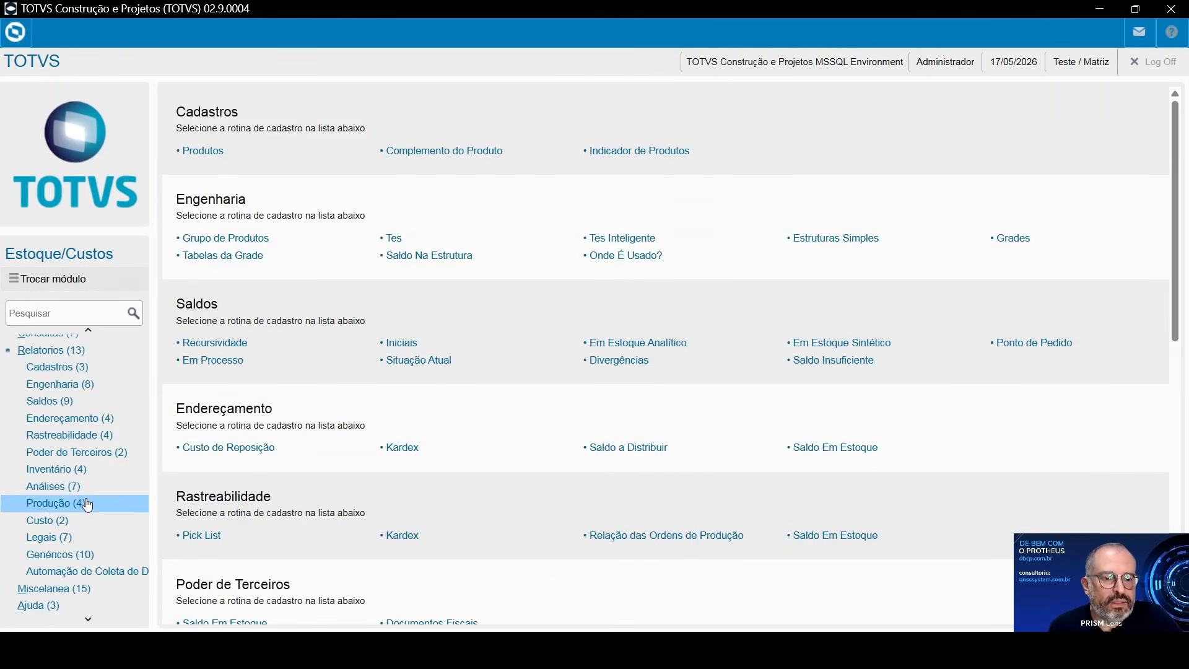
click(85, 405)
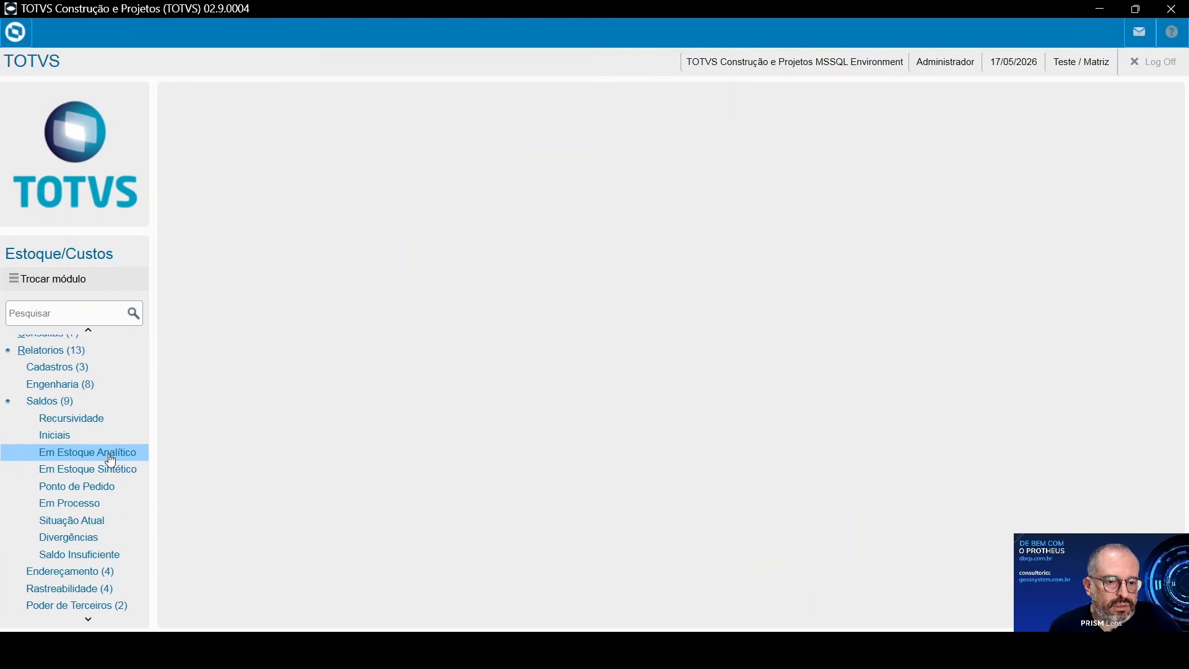
click(110, 460)
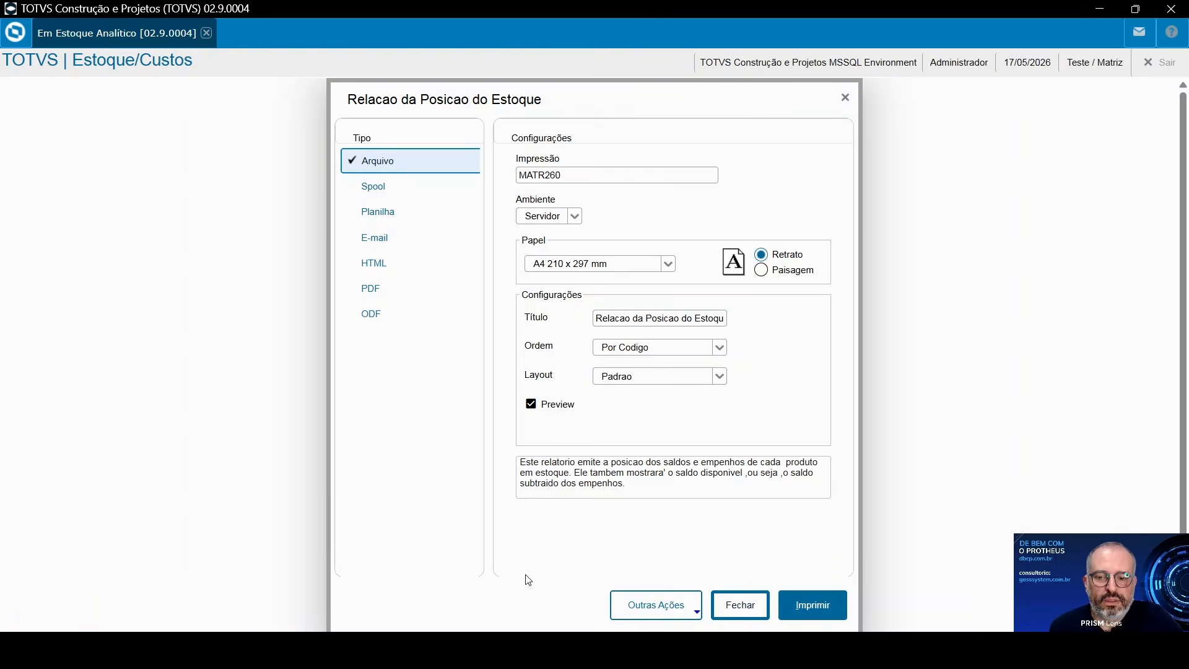
click(817, 607)
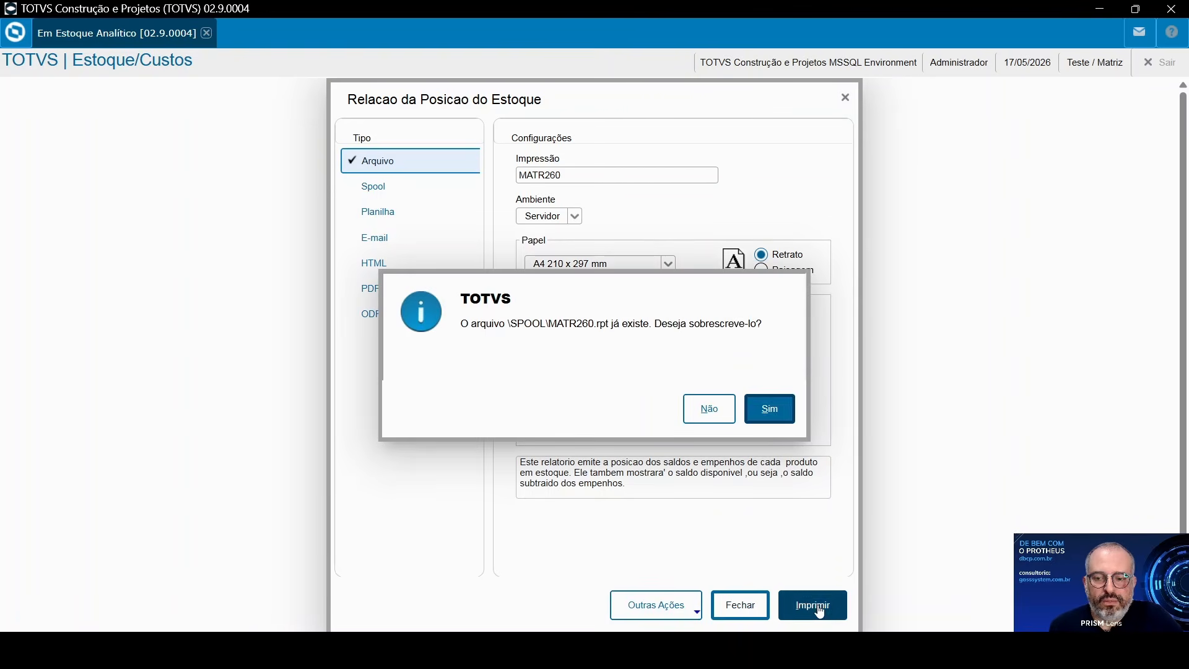
click(789, 409)
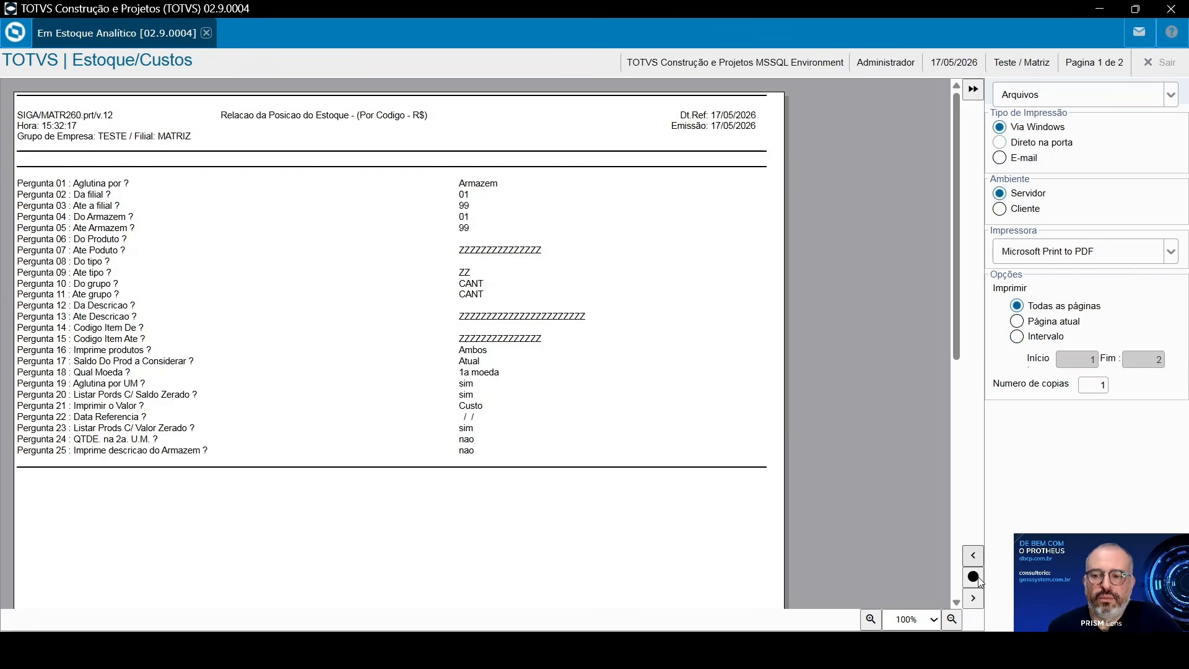